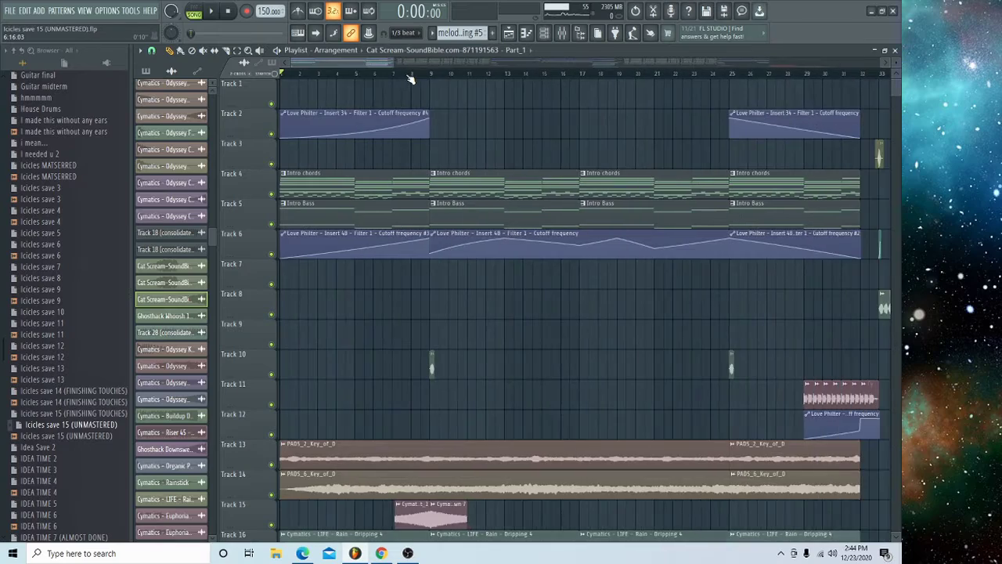
Step: Solo the Intro chords on Track 4 with the filter automation on Tracks 2 and 6, and play them from the start
{"action": "scroll", "coordinate": [409, 78], "scroll_direction": "down", "scroll_amount": 3}
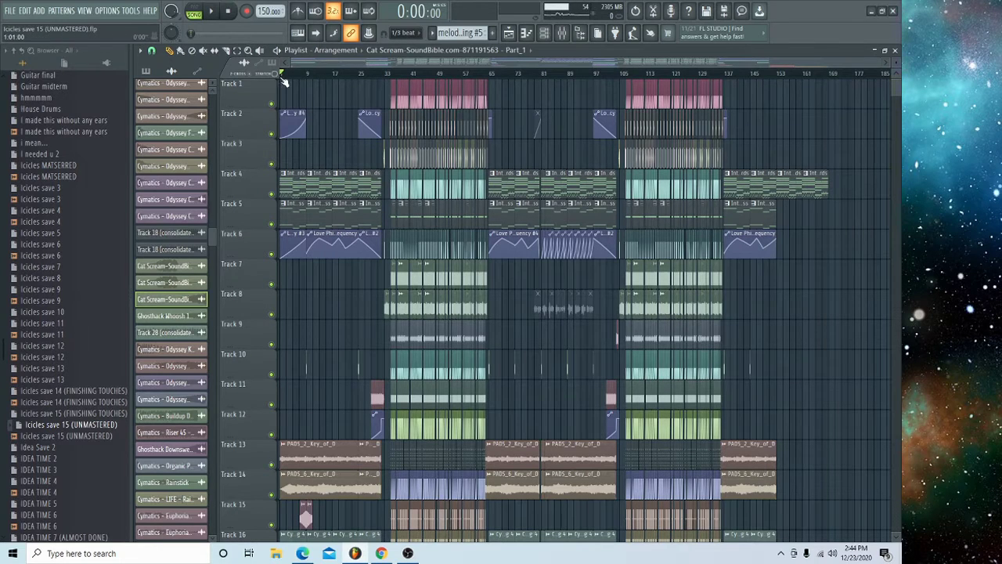
{"action": "scroll", "coordinate": [284, 81], "scroll_direction": "up", "scroll_amount": 5}
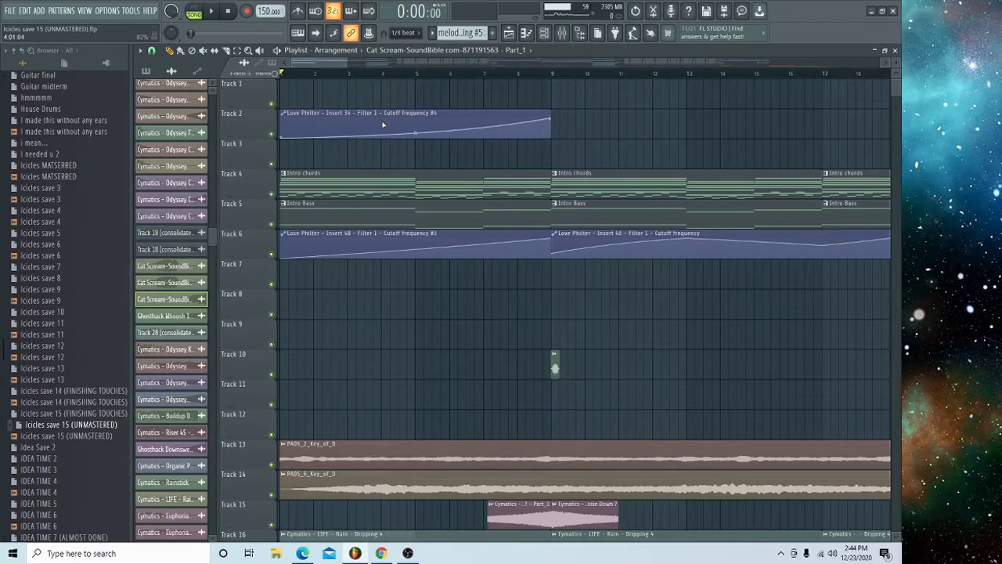
{"action": "right_click", "coordinate": [271, 193]}
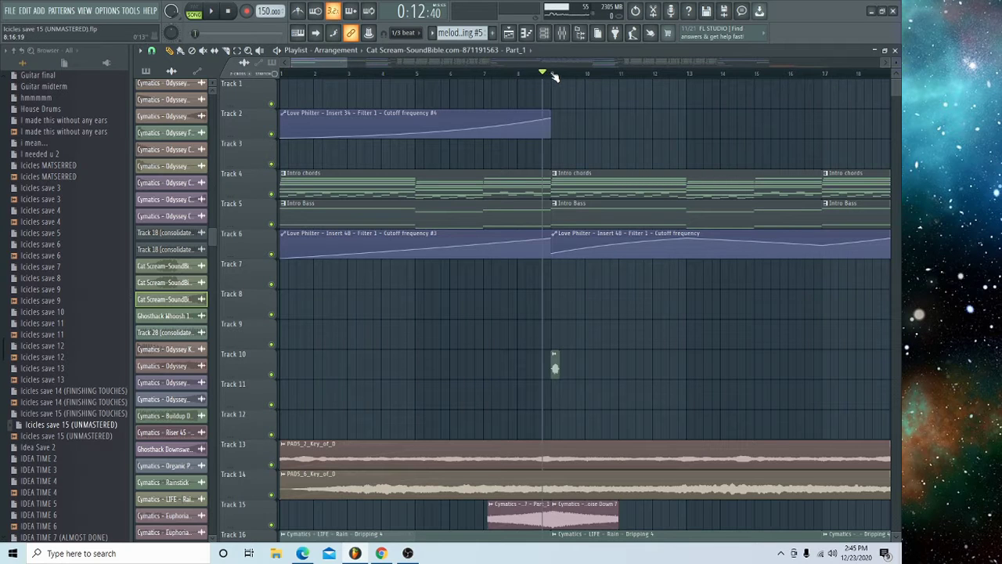
{"action": "key", "text": "space"}
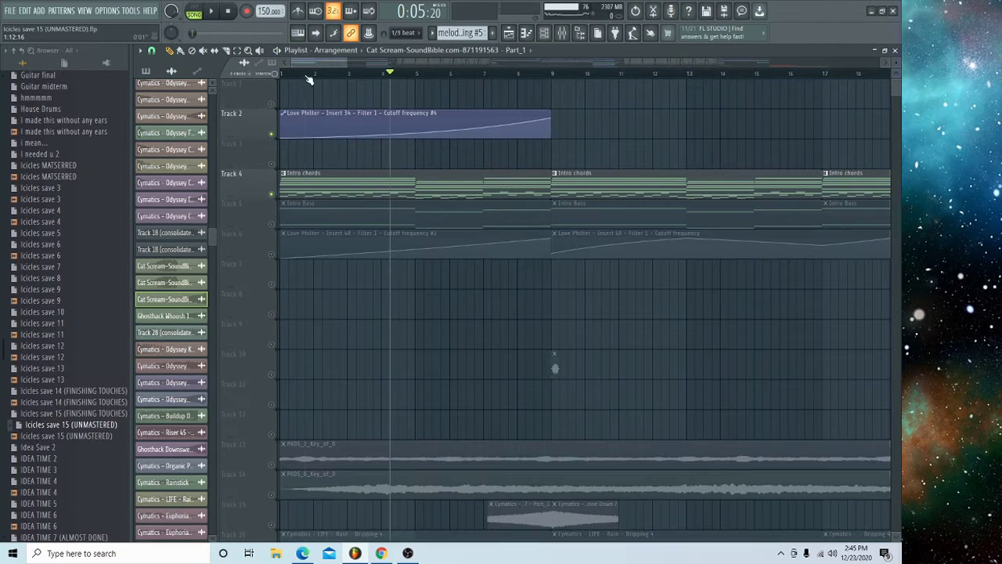
{"action": "key", "text": "space"}
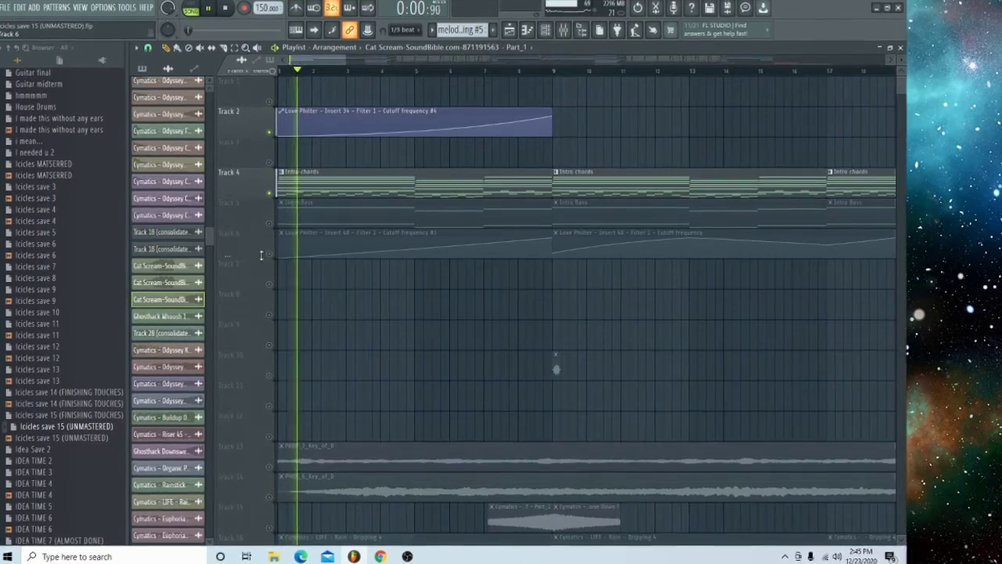
{"action": "left_click", "coordinate": [271, 254]}
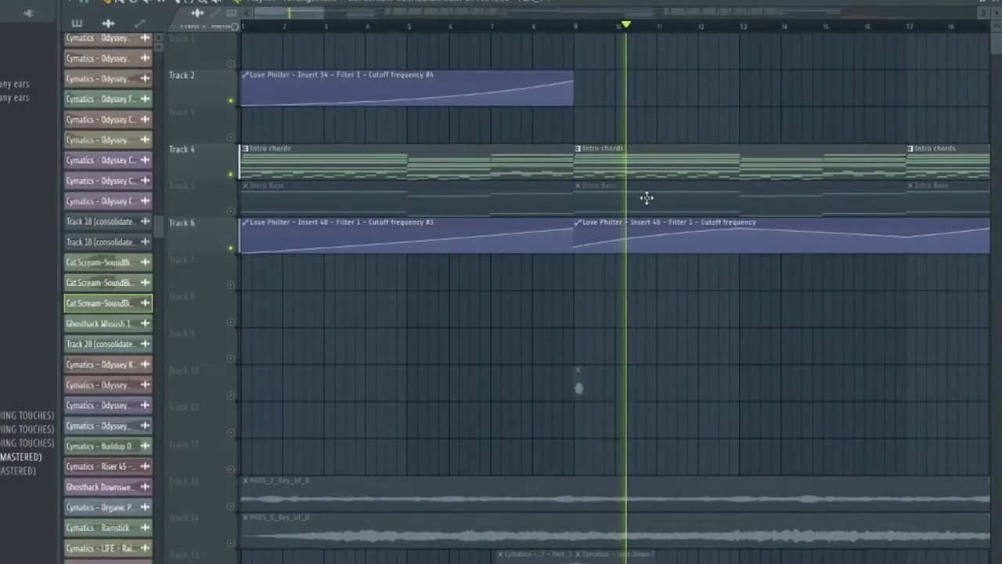
{"action": "key", "text": "space"}
{"action": "right_click", "coordinate": [227, 171]}
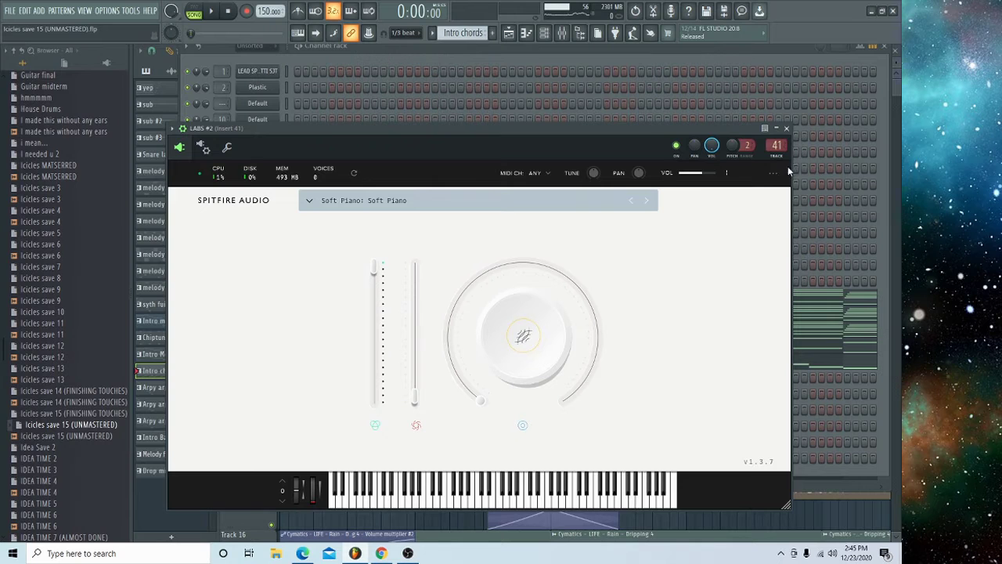
Step: Inspect the presets loaded in the LABS #3, #4, #5 and #6 channels behind the Intro chords pattern
{"action": "left_click", "coordinate": [786, 128]}
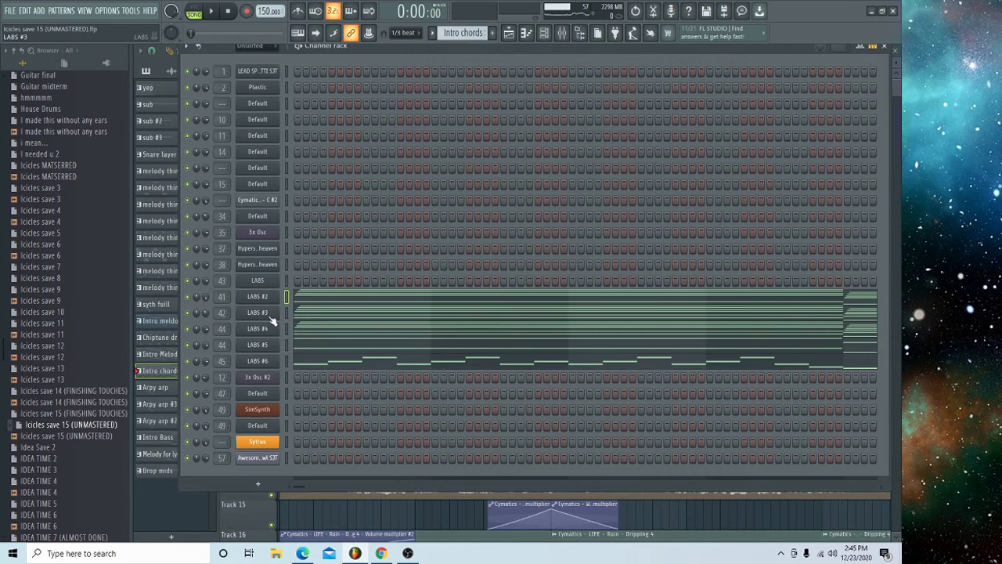
{"action": "left_click", "coordinate": [269, 316]}
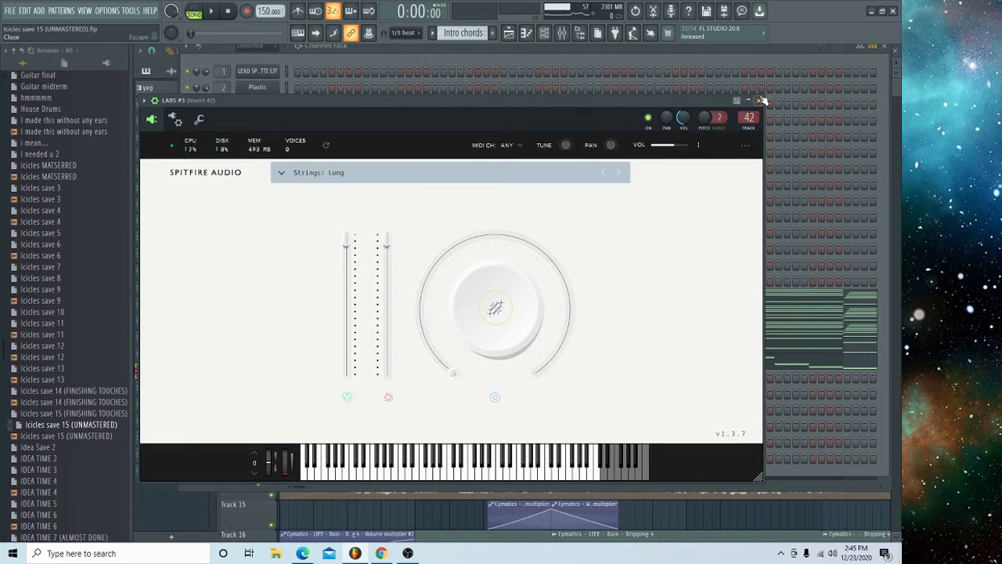
{"action": "left_click", "coordinate": [759, 100]}
{"action": "left_click", "coordinate": [261, 329]}
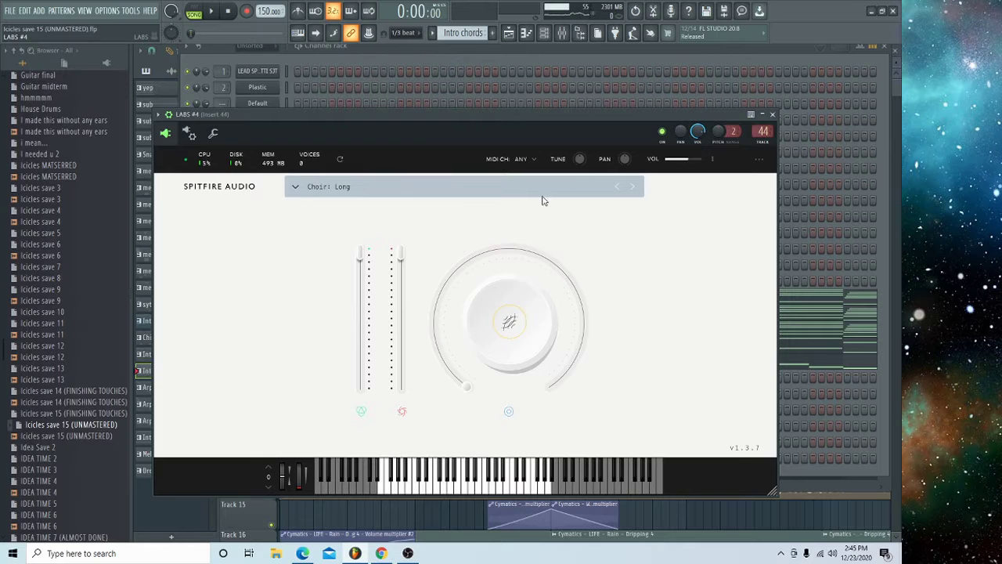
{"action": "left_click", "coordinate": [772, 115]}
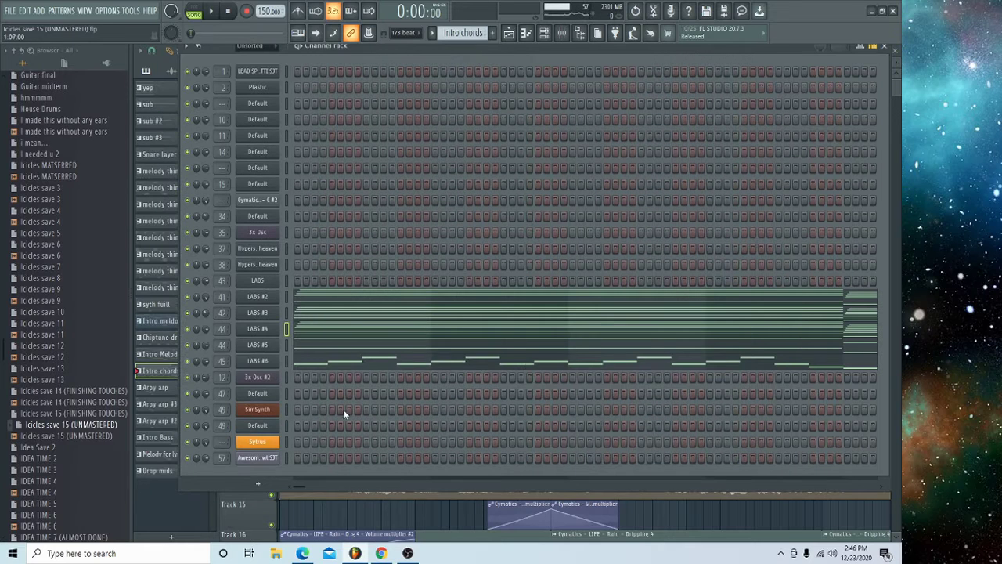
{"action": "left_click", "coordinate": [266, 345]}
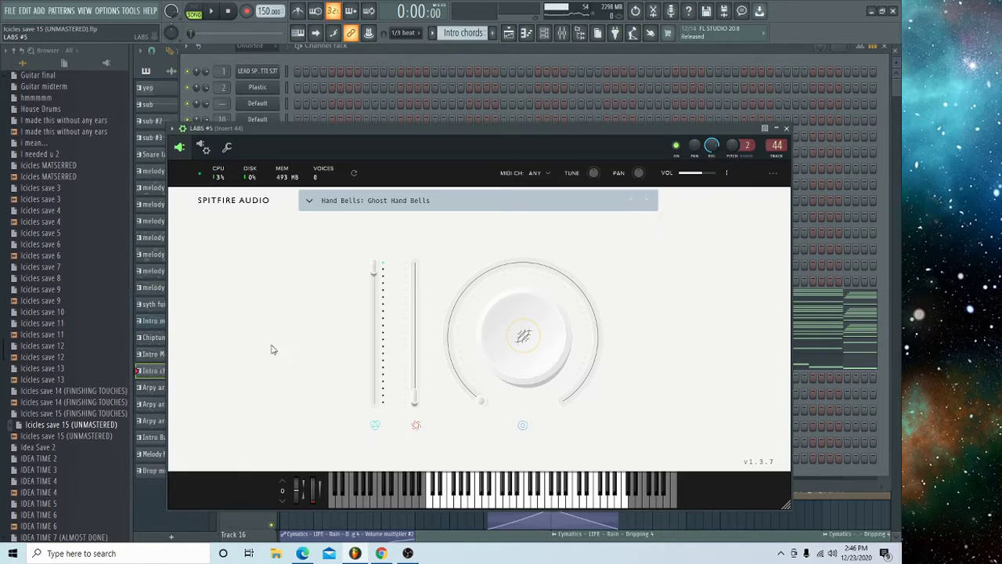
{"action": "left_click", "coordinate": [787, 128]}
{"action": "left_click", "coordinate": [264, 362]}
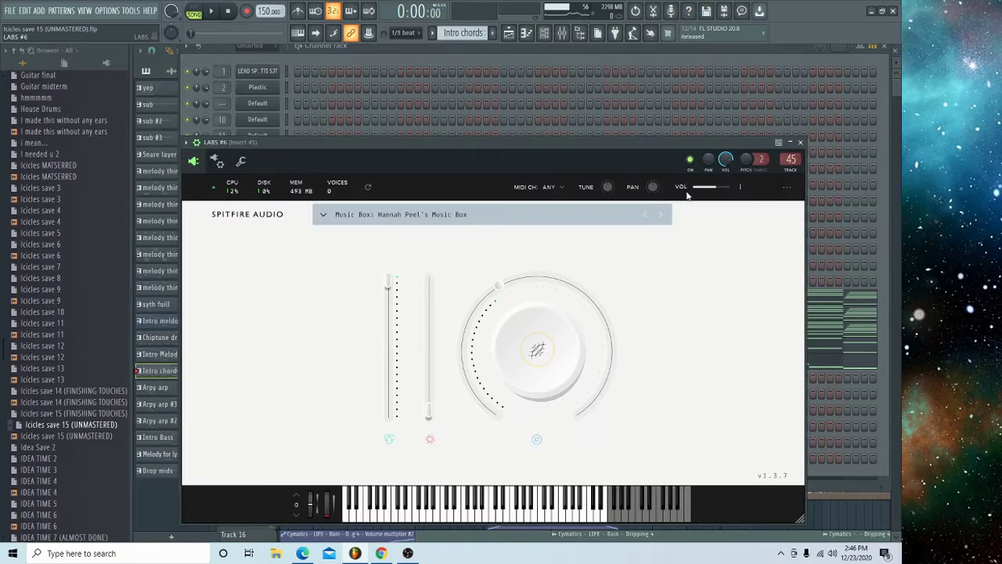
{"action": "left_click", "coordinate": [800, 143]}
Step: Audition the Intro Bass on Track 5 soloed with the Track 6 filter automation, and restore all tracks
{"action": "scroll", "coordinate": [551, 80], "scroll_direction": "down", "scroll_amount": 5}
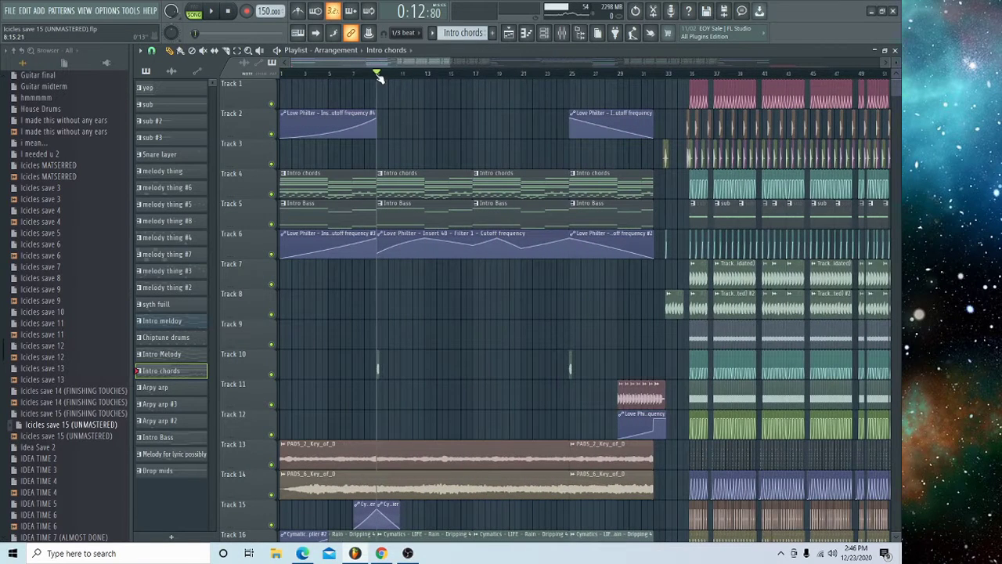
{"action": "right_click", "coordinate": [272, 224]}
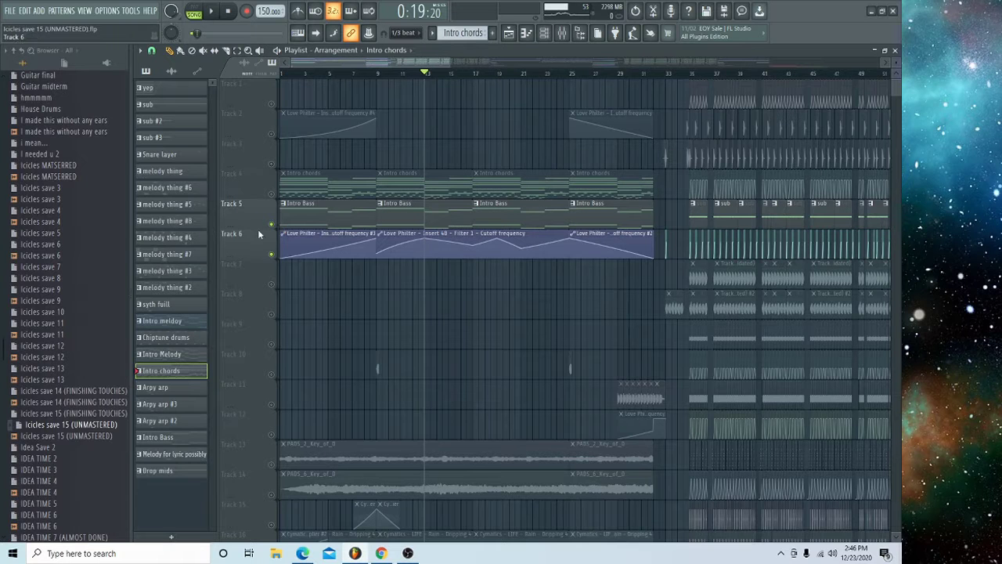
{"action": "left_click", "coordinate": [277, 232]}
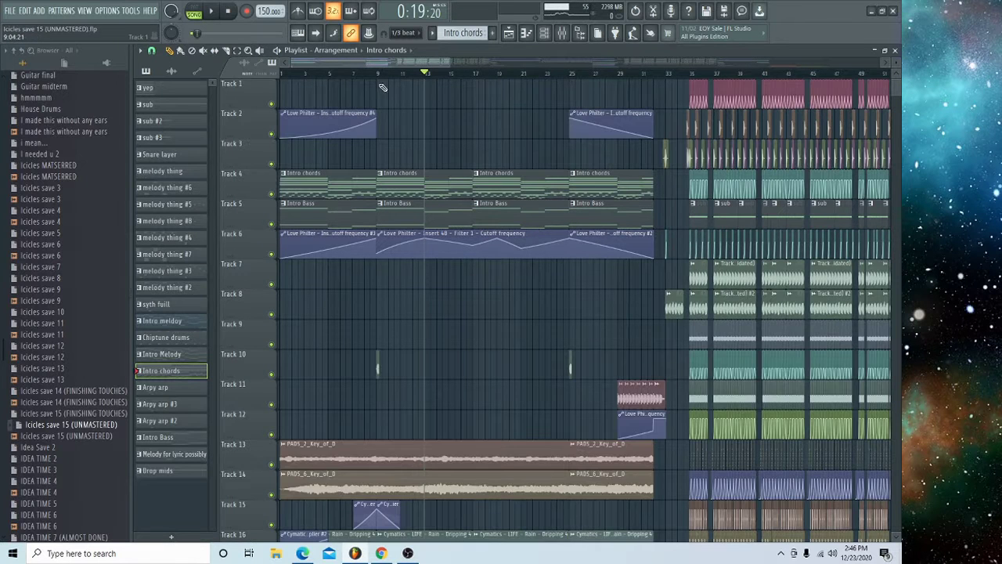
Step: Solo Track 10, play its short audio hit at bar 9, and unmute the other tracks again
{"action": "scroll", "coordinate": [409, 169], "scroll_direction": "down", "scroll_amount": 4}
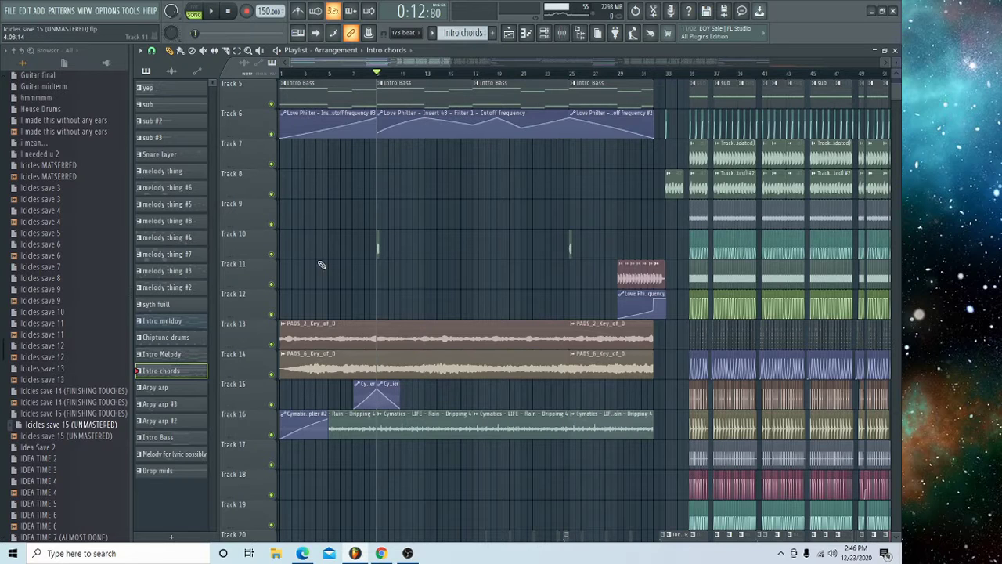
{"action": "right_click", "coordinate": [270, 252]}
{"action": "key", "text": "space"}
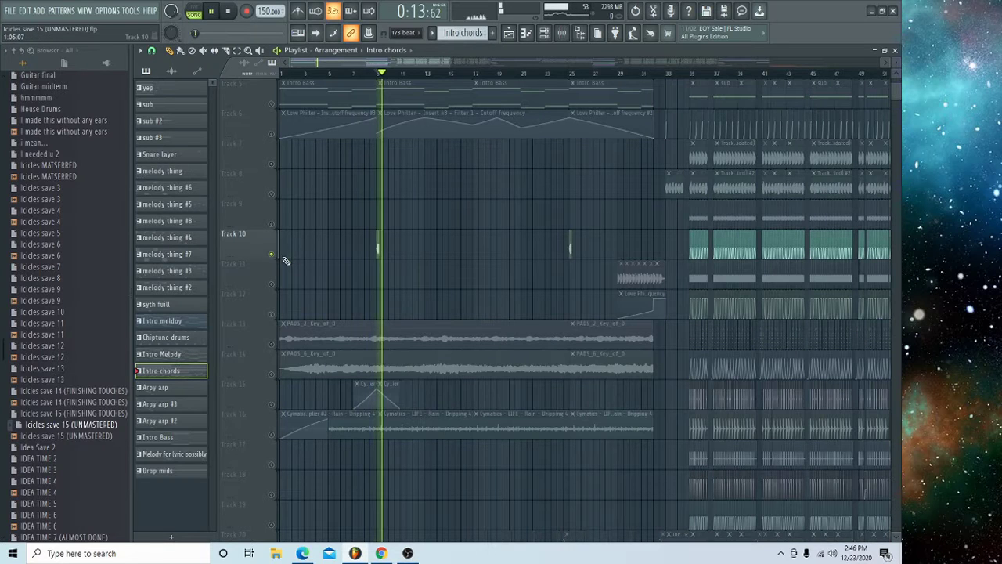
{"action": "key", "text": "space"}
{"action": "right_click", "coordinate": [271, 256]}
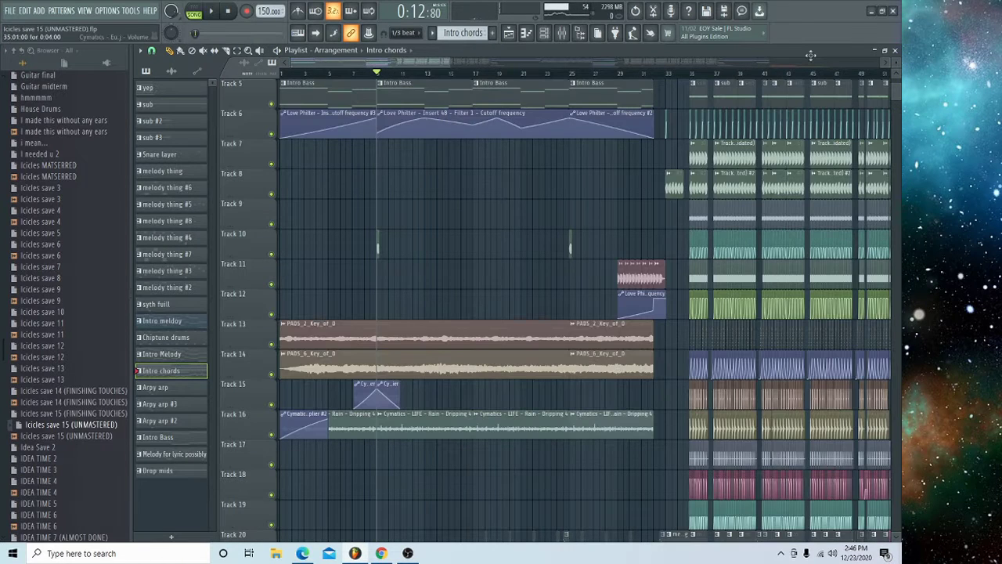
Step: Solo Track 8, play its audio clip from bar 33, and bring all other tracks back
{"action": "left_click", "coordinate": [666, 74]}
{"action": "right_click", "coordinate": [271, 194]}
{"action": "key", "text": "space"}
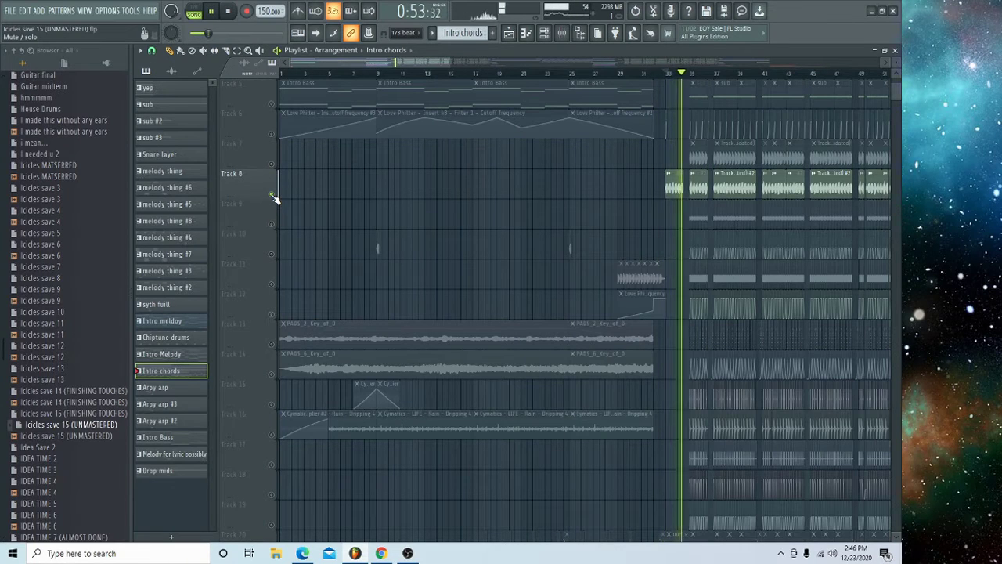
{"action": "key", "text": "space"}
{"action": "right_click", "coordinate": [272, 195]}
Step: Play the PADS_2_Key_of_D and PADS_6_Key_of_D clips on Tracks 13 and 14 on their own from the start, and restore all tracks
{"action": "left_click", "coordinate": [372, 72]}
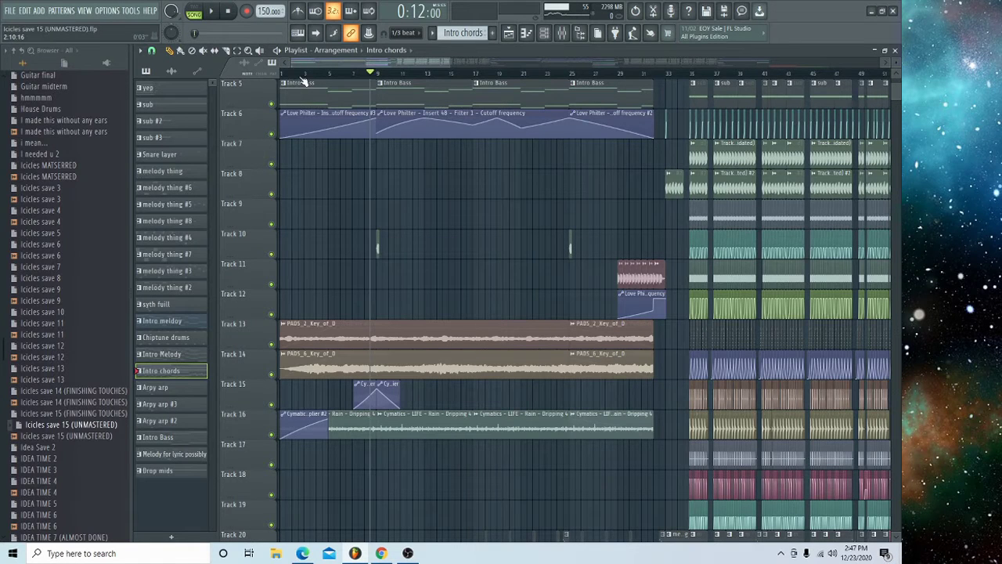
{"action": "right_click", "coordinate": [272, 344]}
{"action": "left_click", "coordinate": [271, 374]}
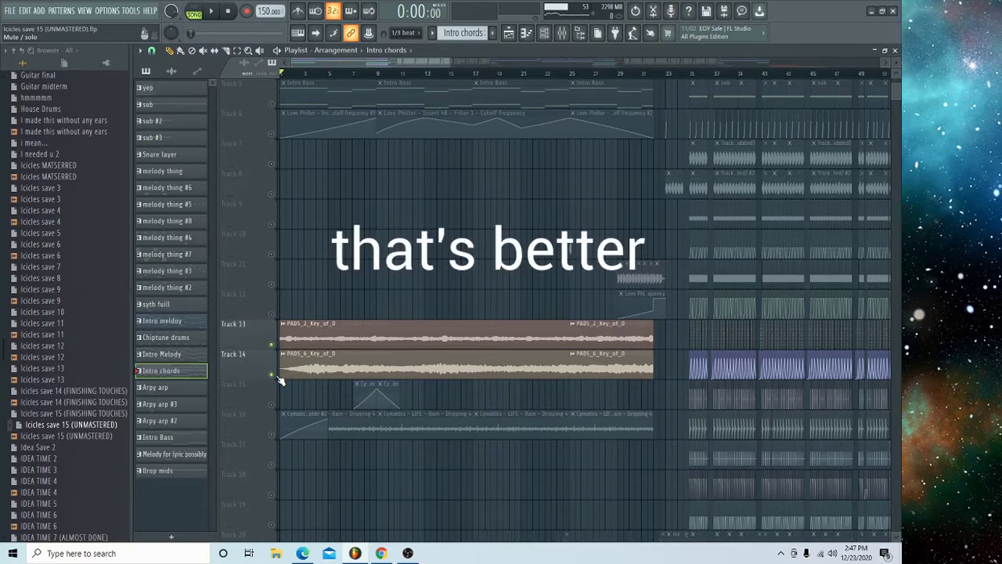
{"action": "key", "text": "space"}
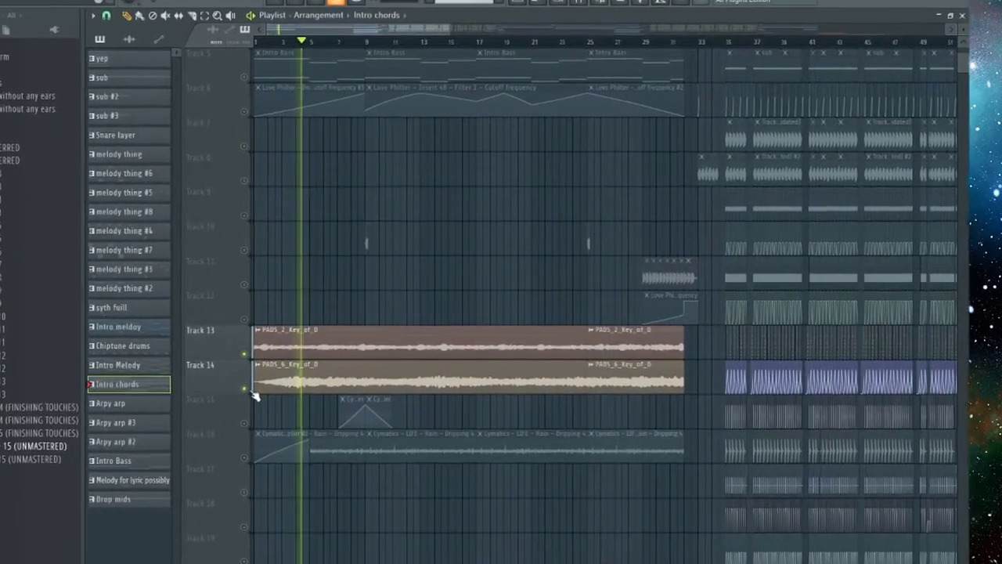
{"action": "key", "text": "space"}
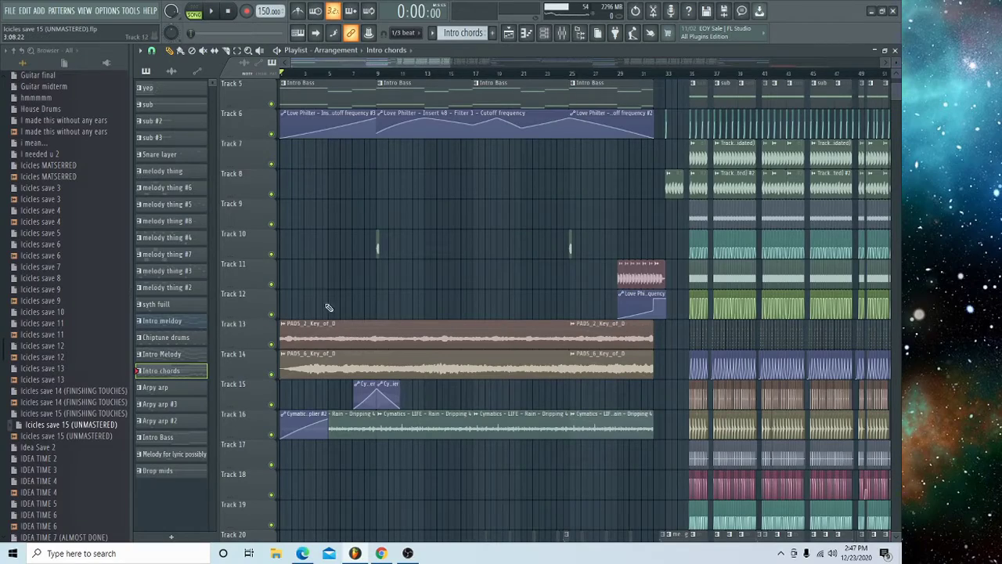
Step: Find the PADS-Free-Samples folder in the file browser and expand it to show its pad samples
{"action": "scroll", "coordinate": [80, 458], "scroll_direction": "down", "scroll_amount": 15}
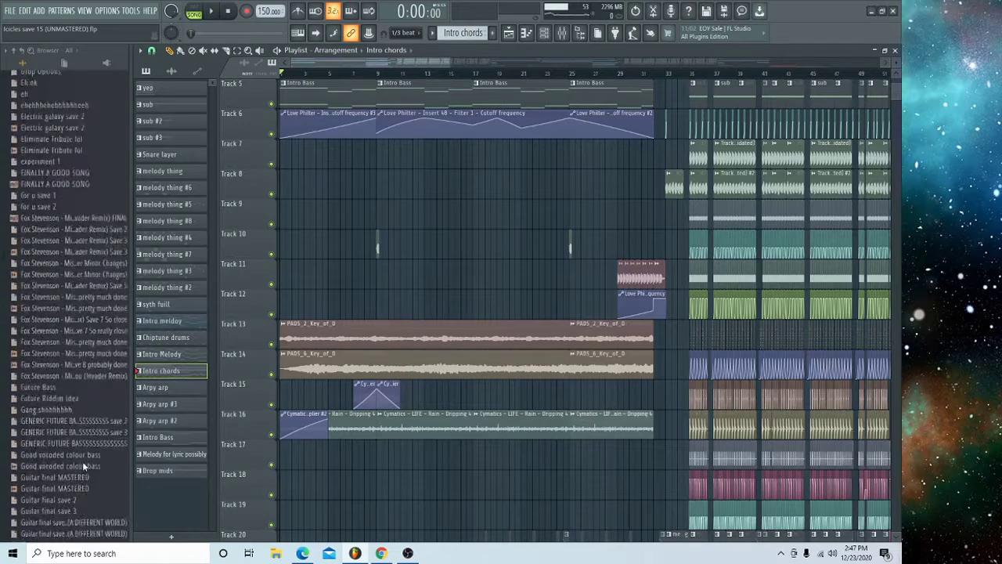
{"action": "scroll", "coordinate": [86, 264], "scroll_direction": "up", "scroll_amount": 10}
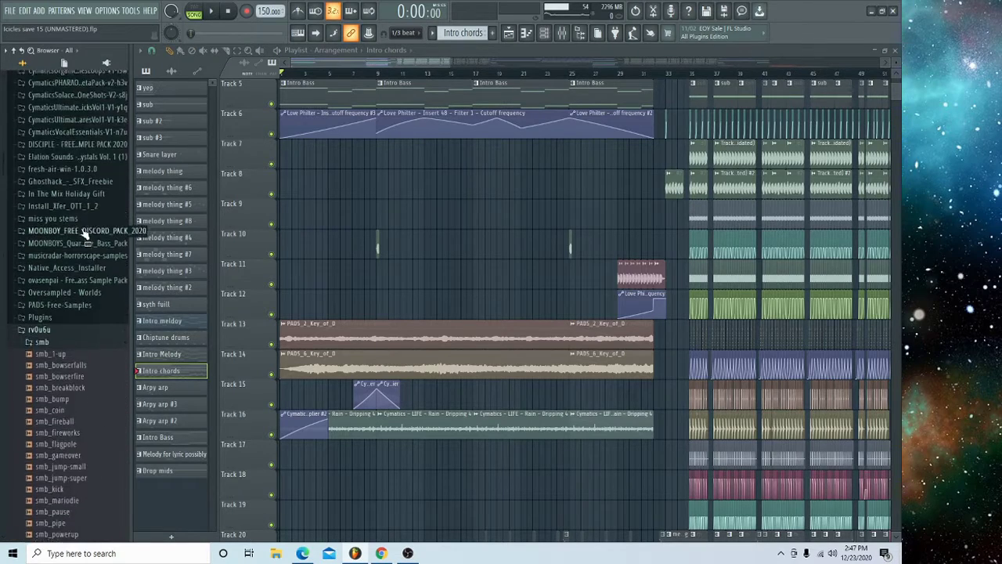
{"action": "left_click", "coordinate": [79, 175]}
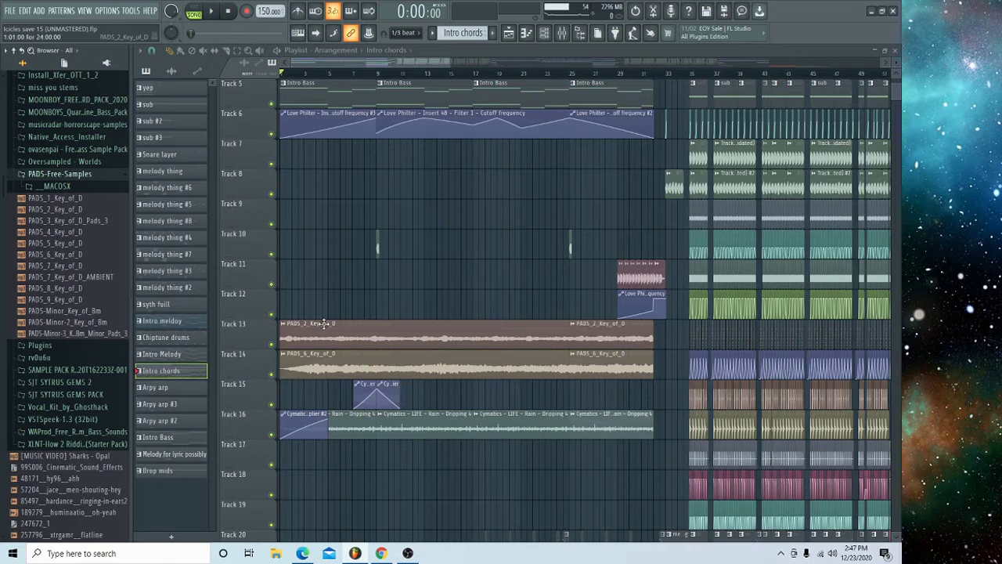
Step: Solo Track 15, play its Cymatics clips around bars 7 to 10, and release the solo
{"action": "scroll", "coordinate": [354, 299], "scroll_direction": "down", "scroll_amount": 4}
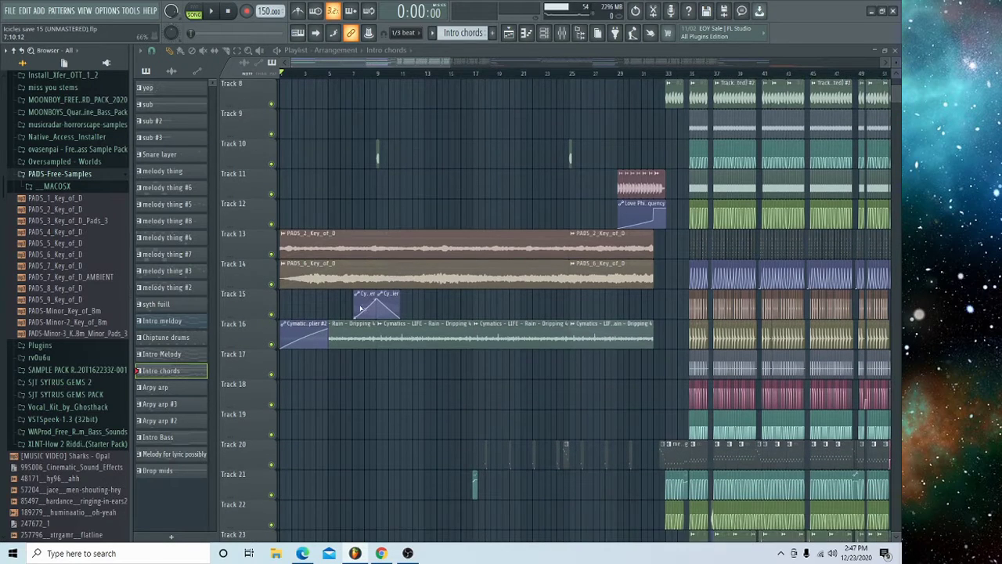
{"action": "right_click", "coordinate": [274, 287]}
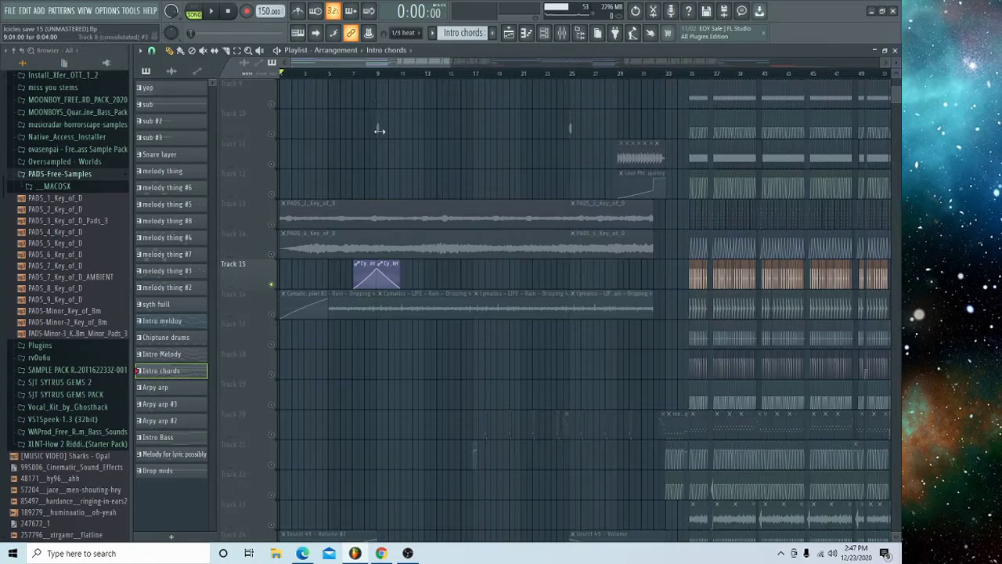
{"action": "key", "text": "space"}
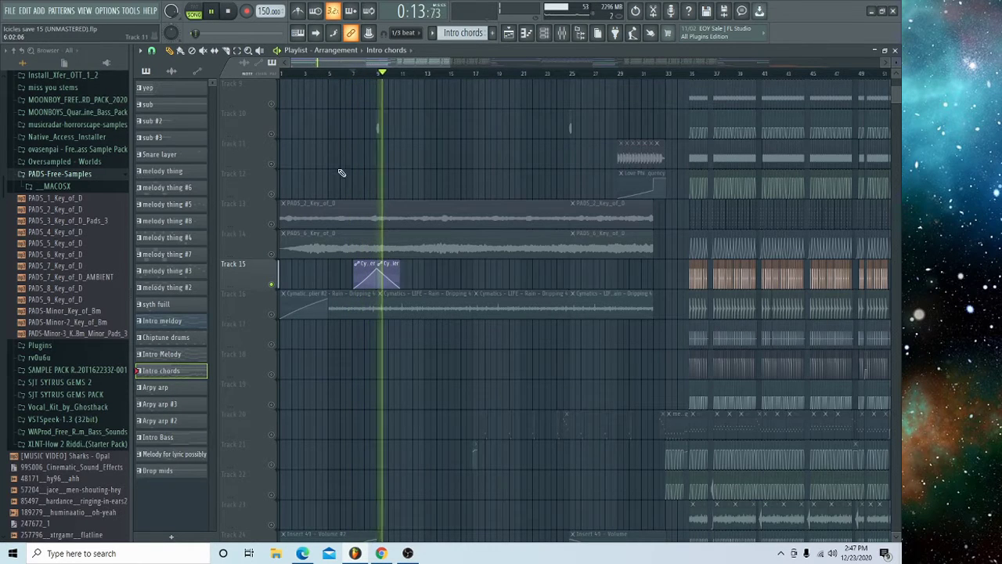
{"action": "key", "text": "space"}
{"action": "right_click", "coordinate": [278, 286]}
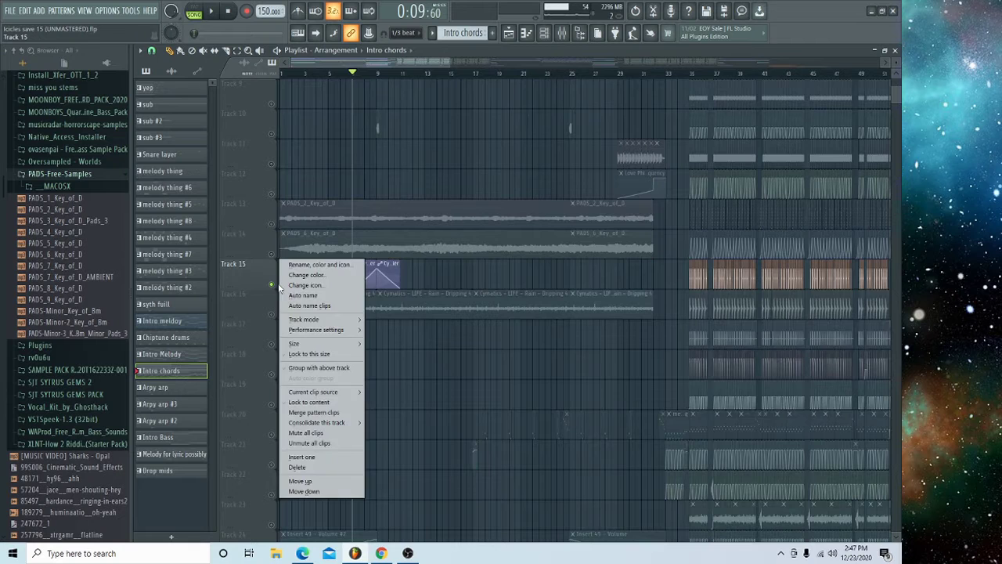
{"action": "right_click", "coordinate": [277, 289]}
Step: Play the full intro arrangement from bar 9 with all tracks active, and stop playback
{"action": "scroll", "coordinate": [395, 86], "scroll_direction": "up", "scroll_amount": 8}
{"action": "left_click", "coordinate": [379, 73]}
{"action": "key", "text": "space"}
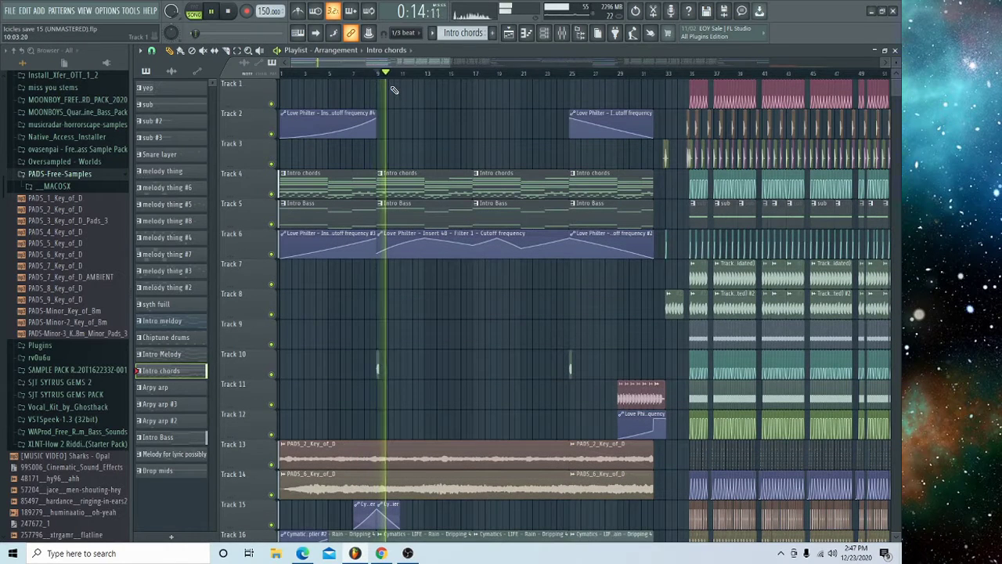
{"action": "key", "text": "space"}
Step: Solo the Cymatics rain dripping ambience on Track 16, play it from bar 5, and restore all tracks
{"action": "scroll", "coordinate": [311, 299], "scroll_direction": "down", "scroll_amount": 9}
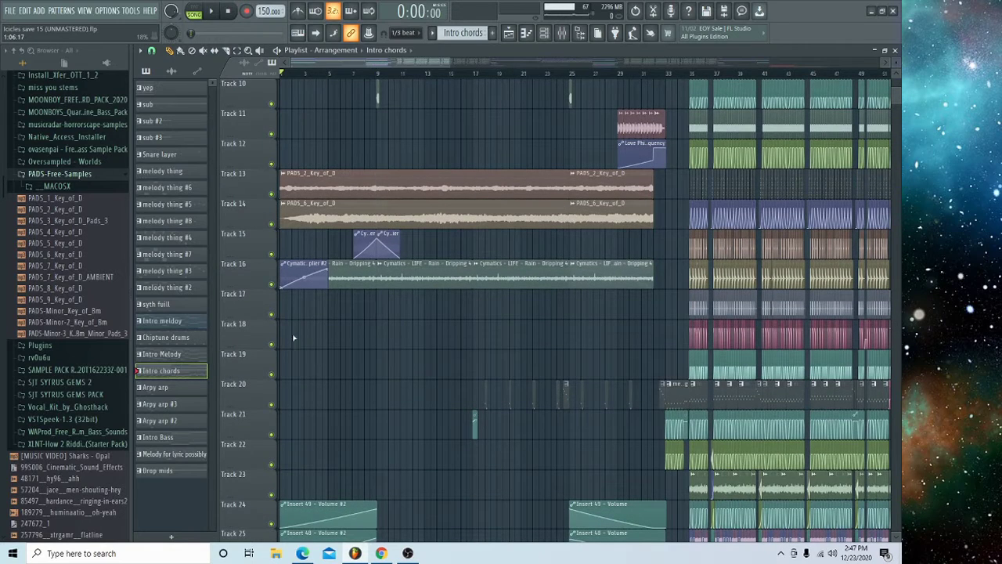
{"action": "right_click", "coordinate": [279, 287]}
{"action": "left_click", "coordinate": [330, 76]}
{"action": "key", "text": "space"}
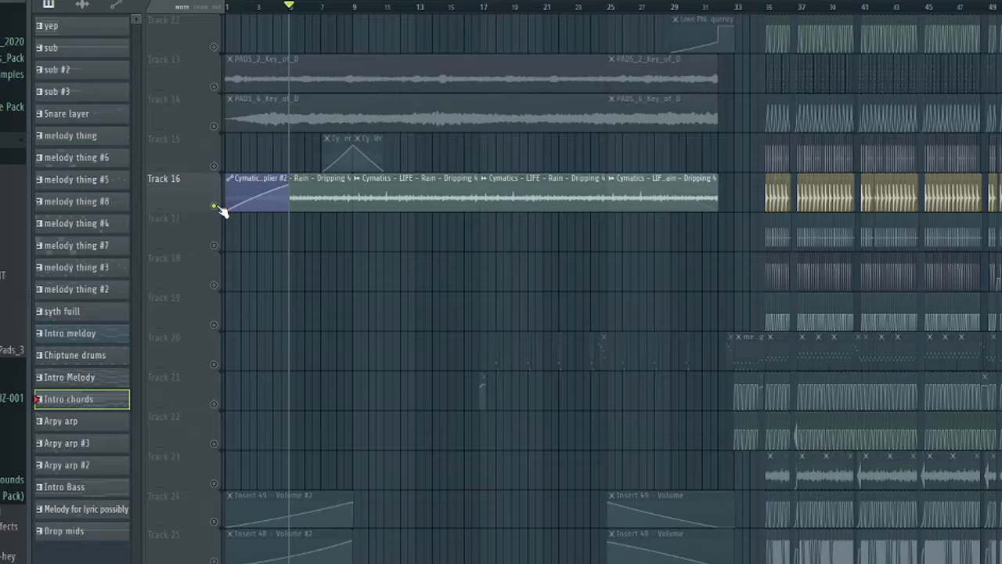
{"action": "scroll", "coordinate": [414, 333], "scroll_direction": "down", "scroll_amount": 3}
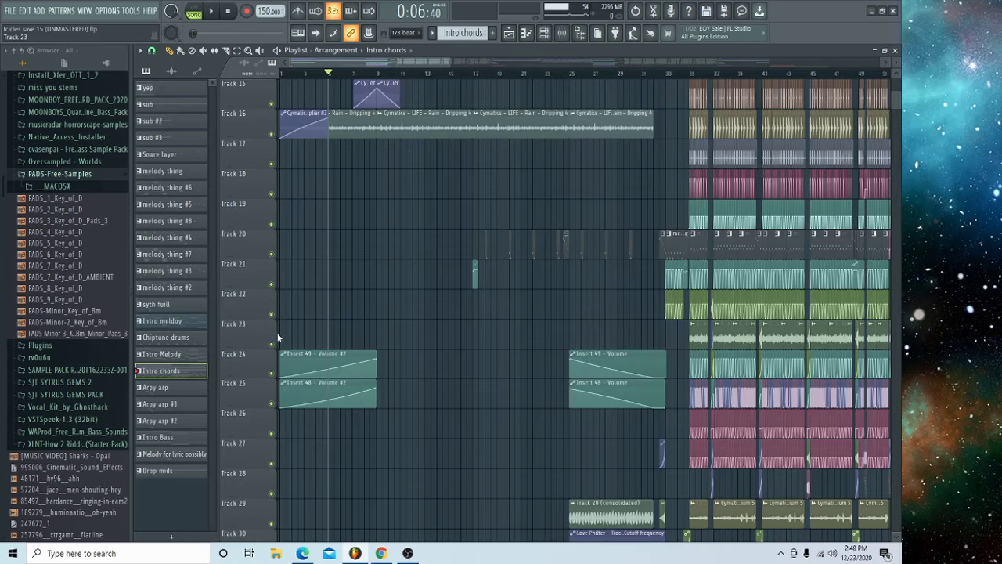
Step: Solo Tracks 20 and 21, play them from bar 17, and stop playback
{"action": "scroll", "coordinate": [399, 394], "scroll_direction": "down", "scroll_amount": 4}
{"action": "scroll", "coordinate": [398, 400], "scroll_direction": "up", "scroll_amount": 4}
{"action": "left_click", "coordinate": [473, 74]}
{"action": "scroll", "coordinate": [501, 78], "scroll_direction": "up", "scroll_amount": 3}
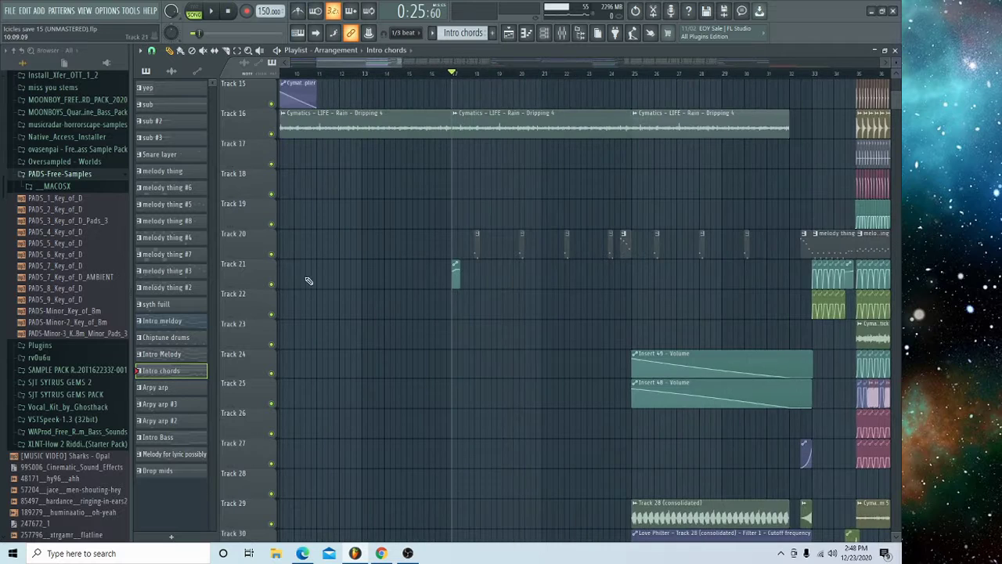
{"action": "right_click", "coordinate": [271, 254]}
{"action": "left_click", "coordinate": [271, 283]}
{"action": "key", "text": "space"}
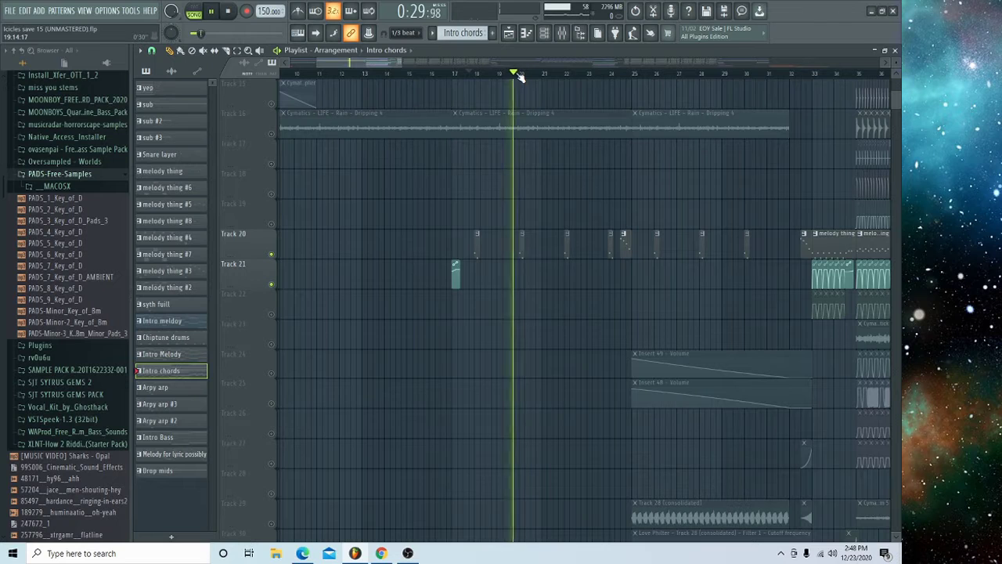
{"action": "key", "text": "space"}
{"action": "key", "text": "ctrl+s"}
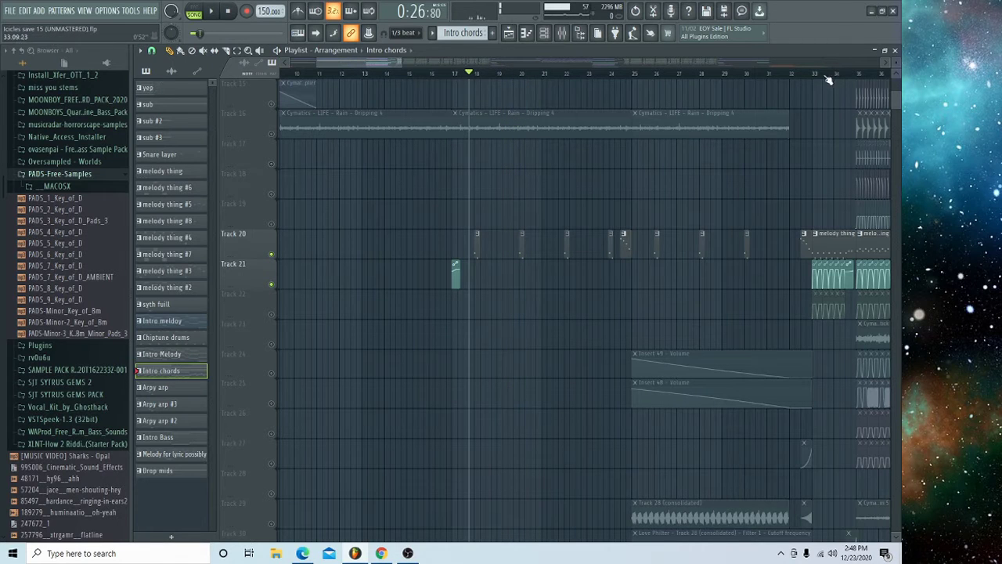
Step: Add Track 22 to the soloed tracks, play Tracks 20 to 22 from bar 33, and restore all tracks
{"action": "left_click", "coordinate": [271, 314]}
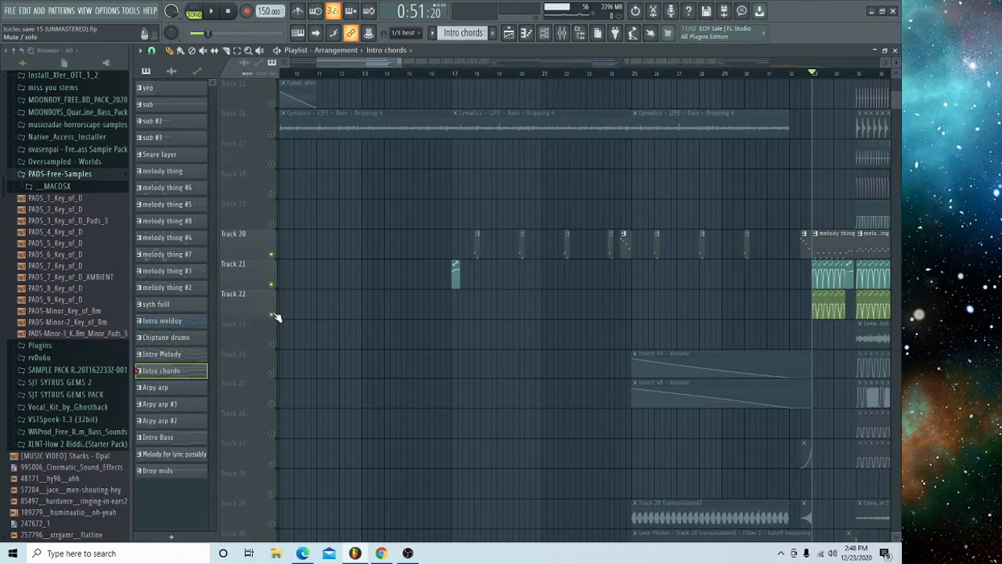
{"action": "key", "text": "space"}
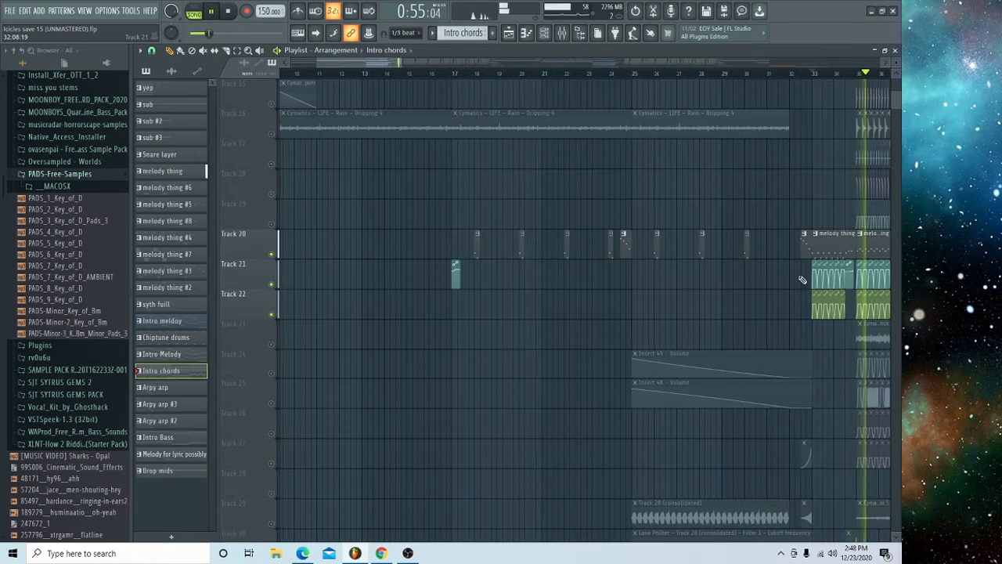
{"action": "key", "text": "space"}
{"action": "right_click", "coordinate": [271, 254]}
{"action": "right_click", "coordinate": [272, 253]}
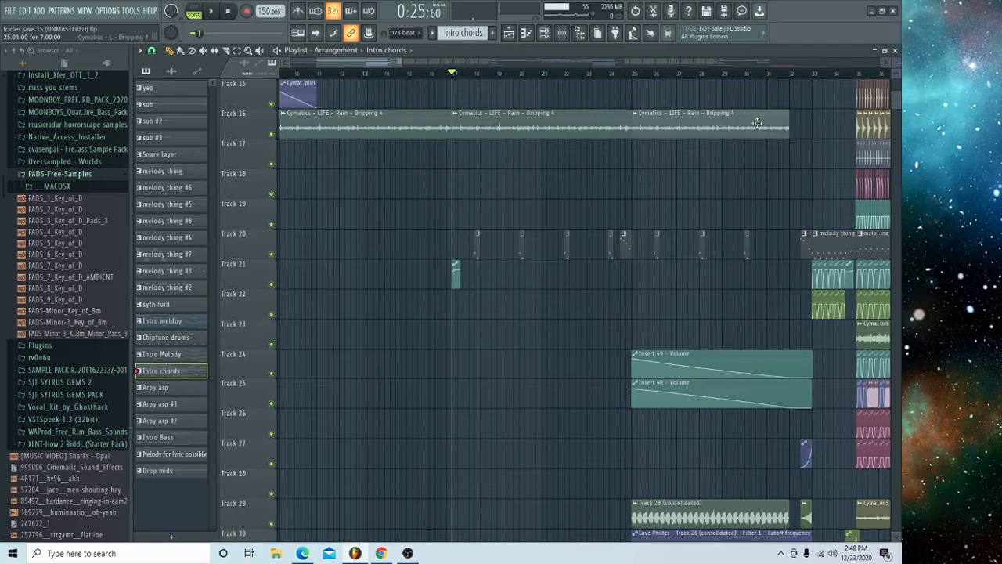
Step: Play the full arrangement briefly from bar 17 and again from just before bar 25, stopping playback each time
{"action": "scroll", "coordinate": [705, 137], "scroll_direction": "down", "scroll_amount": 1}
{"action": "key", "text": "space"}
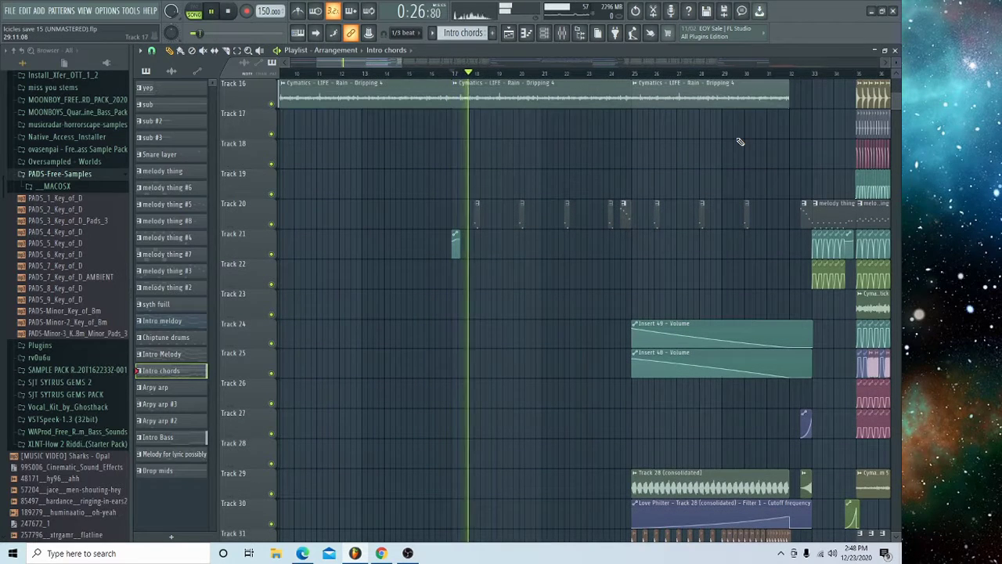
{"action": "key", "text": "space"}
{"action": "scroll", "coordinate": [662, 172], "scroll_direction": "down", "scroll_amount": 4}
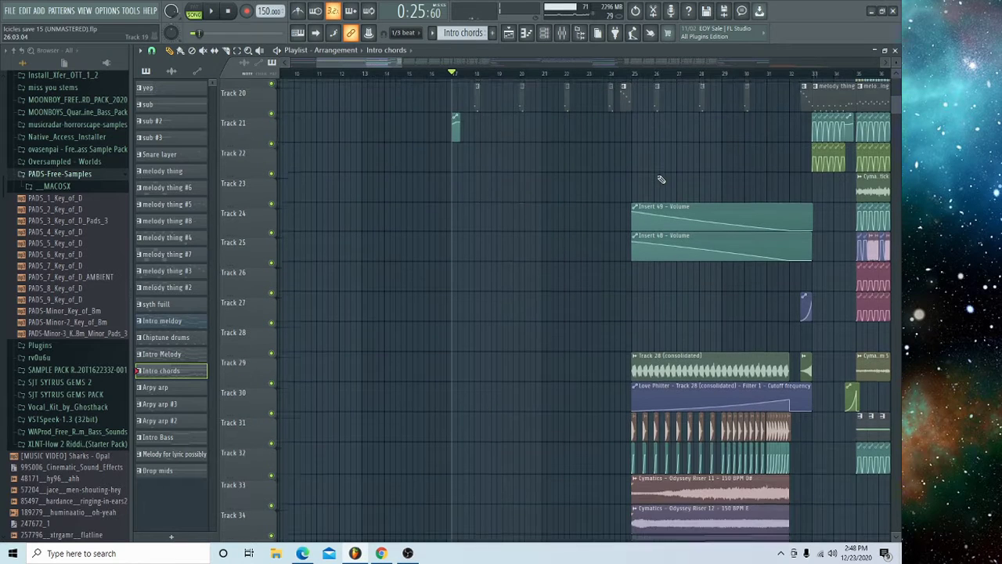
{"action": "scroll", "coordinate": [684, 78], "scroll_direction": "up", "scroll_amount": 2}
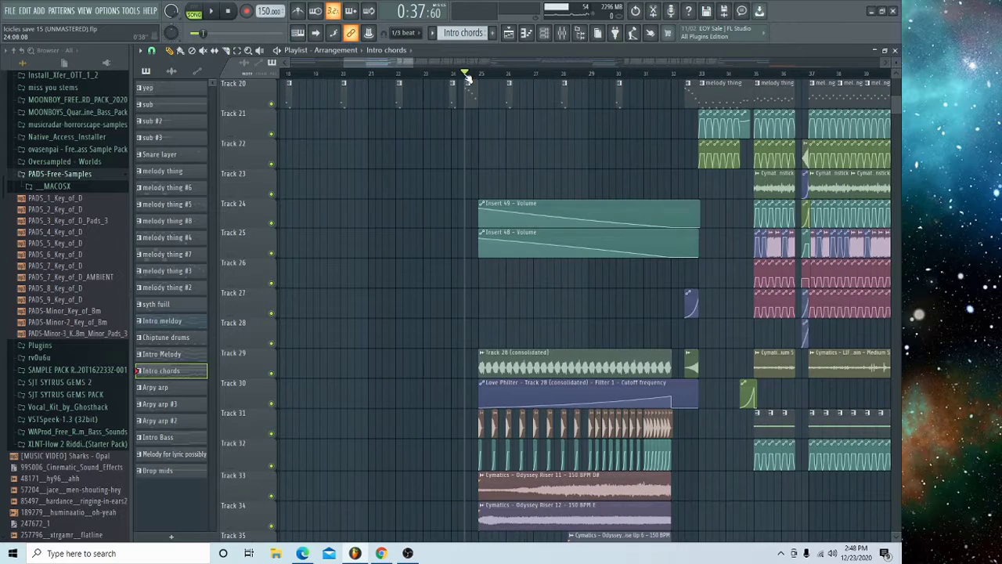
{"action": "key", "text": "space"}
{"action": "scroll", "coordinate": [505, 180], "scroll_direction": "up", "scroll_amount": 8}
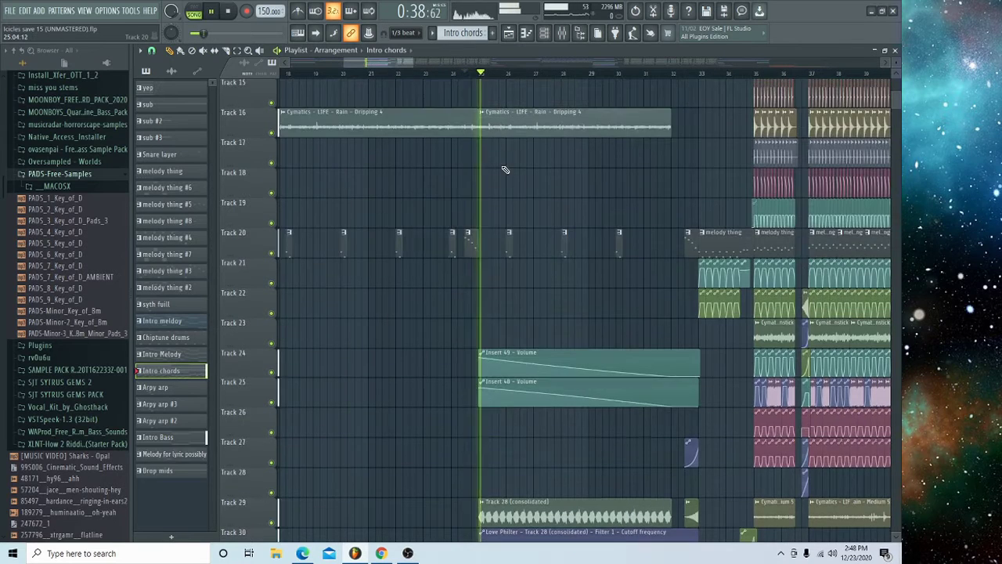
{"action": "key", "text": "space"}
Step: Solo Tracks 29 and 30, add the channel pitch automation on Track 37, and play them from bar 25 to about bar 31
{"action": "scroll", "coordinate": [507, 213], "scroll_direction": "up", "scroll_amount": 6}
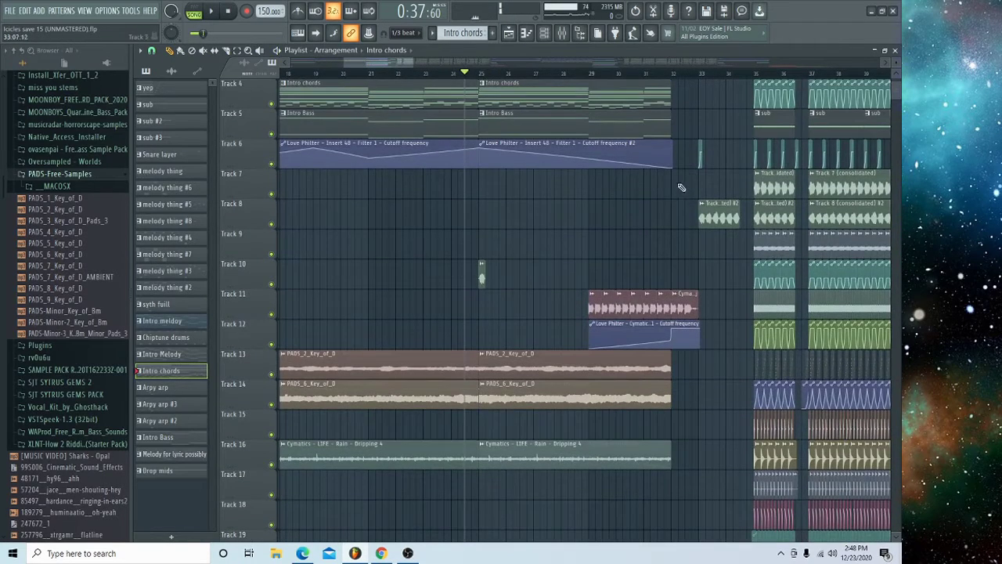
{"action": "scroll", "coordinate": [688, 177], "scroll_direction": "down", "scroll_amount": 15}
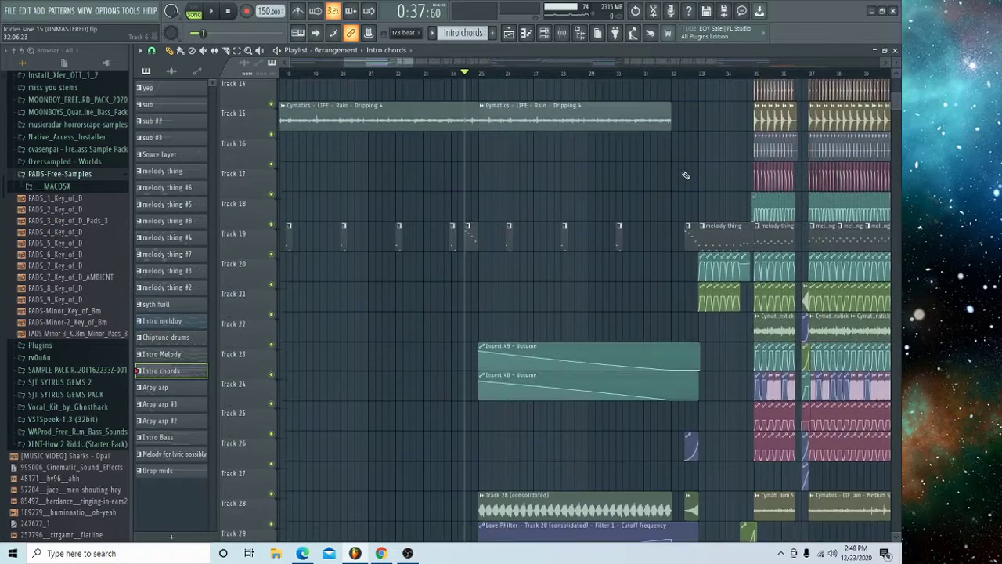
{"action": "scroll", "coordinate": [498, 104], "scroll_direction": "down", "scroll_amount": 4}
{"action": "scroll", "coordinate": [480, 72], "scroll_direction": "right", "scroll_amount": 1}
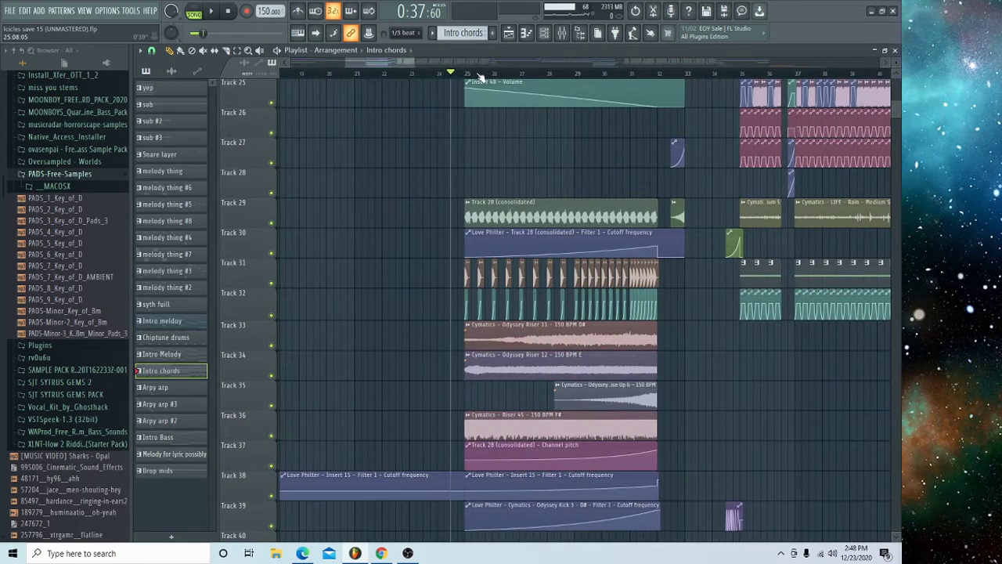
{"action": "right_click", "coordinate": [271, 223]}
{"action": "left_click", "coordinate": [271, 253]}
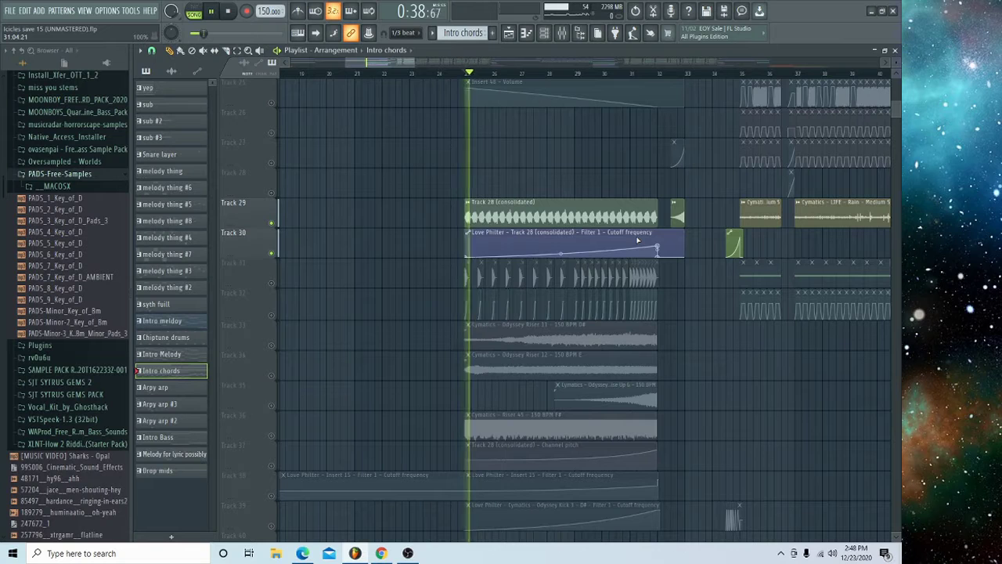
{"action": "scroll", "coordinate": [490, 290], "scroll_direction": "down", "scroll_amount": 1}
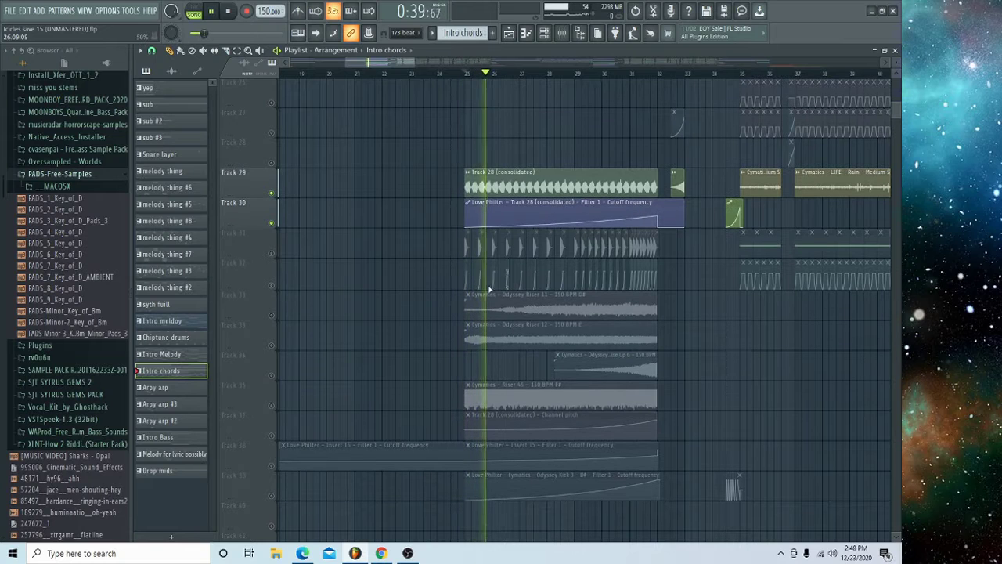
{"action": "left_click", "coordinate": [271, 436]}
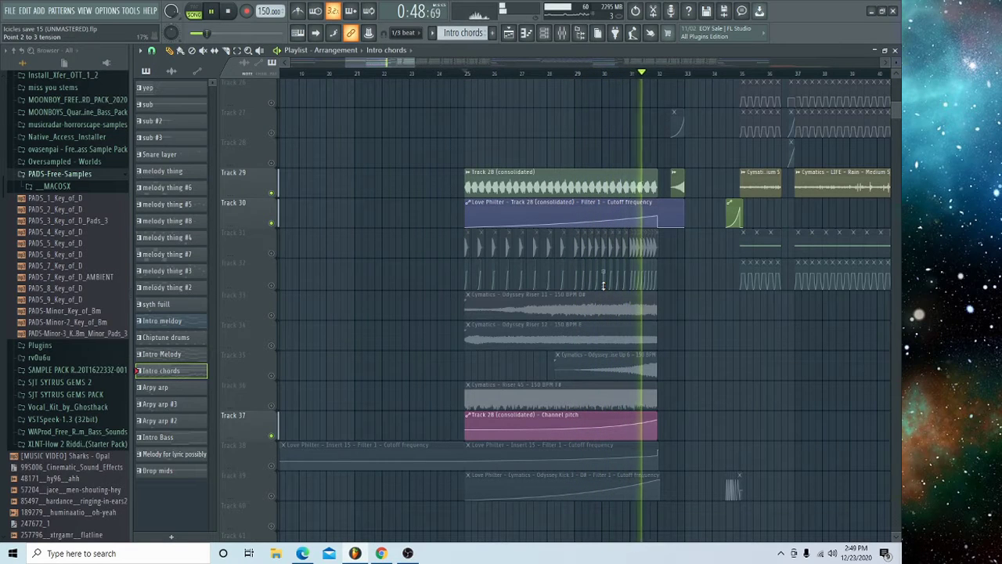
{"action": "key", "text": "space"}
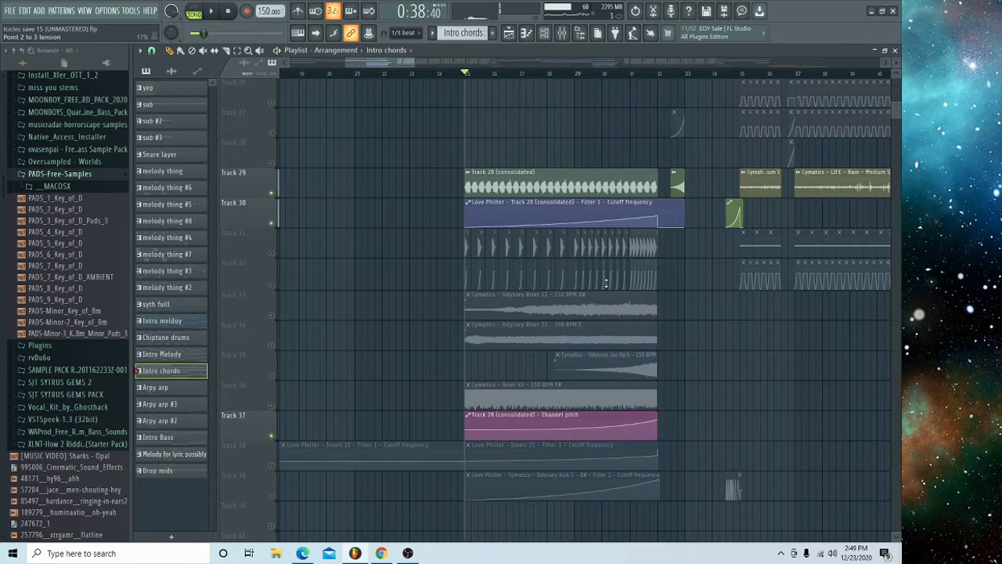
Step: Unmute Tracks 31 and 32 alongside the soloed tracks and play them briefly from bar 25
{"action": "left_click", "coordinate": [274, 254]}
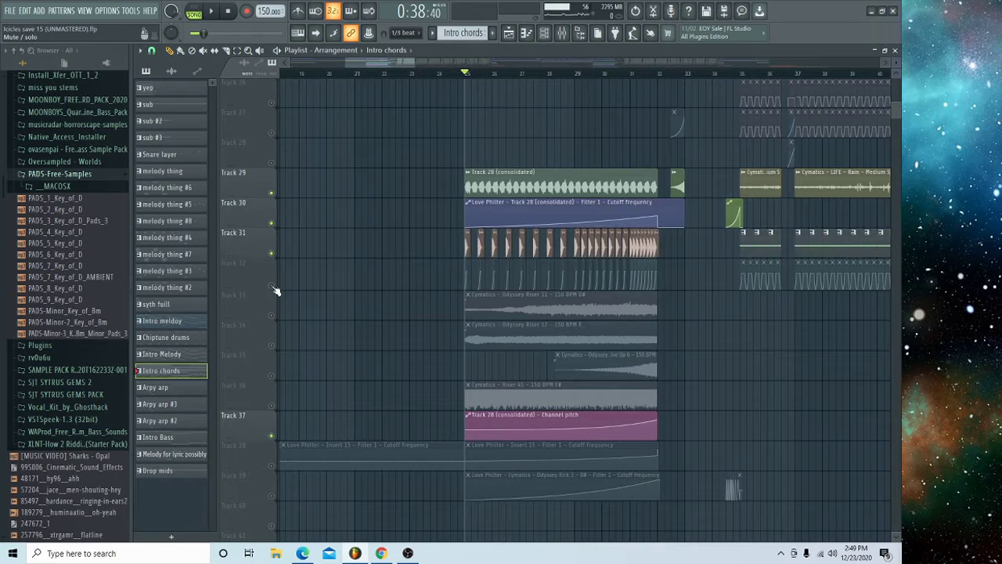
{"action": "left_click", "coordinate": [274, 285]}
{"action": "key", "text": "space"}
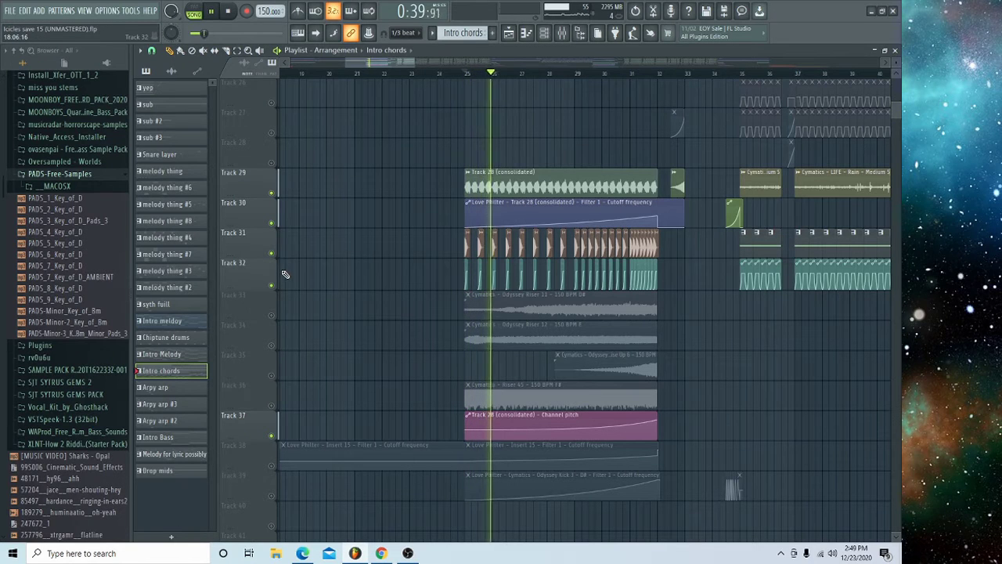
{"action": "key", "text": "space"}
Step: Unmute the Love Philter cutoff automations on Tracks 38 and 39 and play the build-up from bar 25 to about bar 31
{"action": "left_click", "coordinate": [274, 496]}
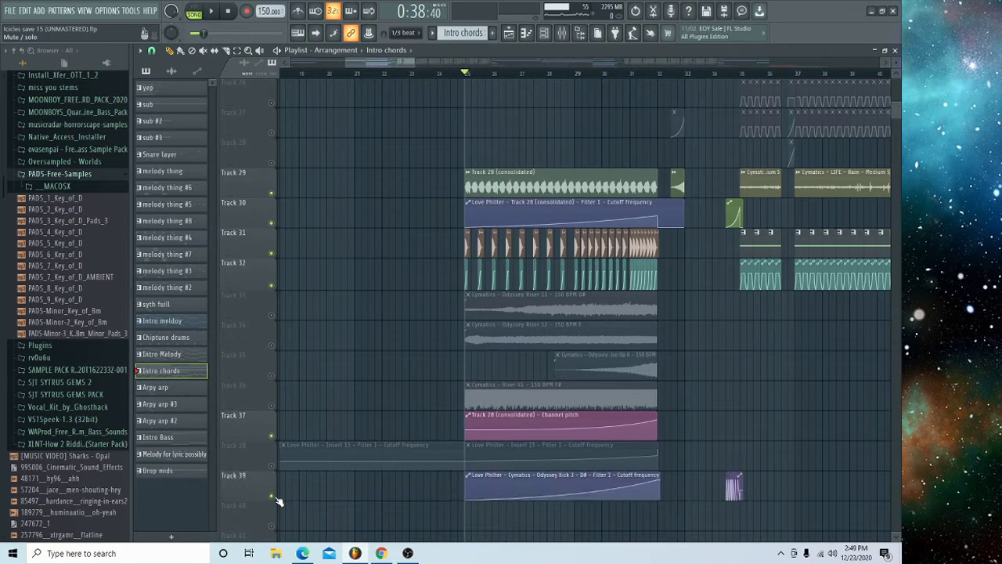
{"action": "left_click", "coordinate": [273, 466]}
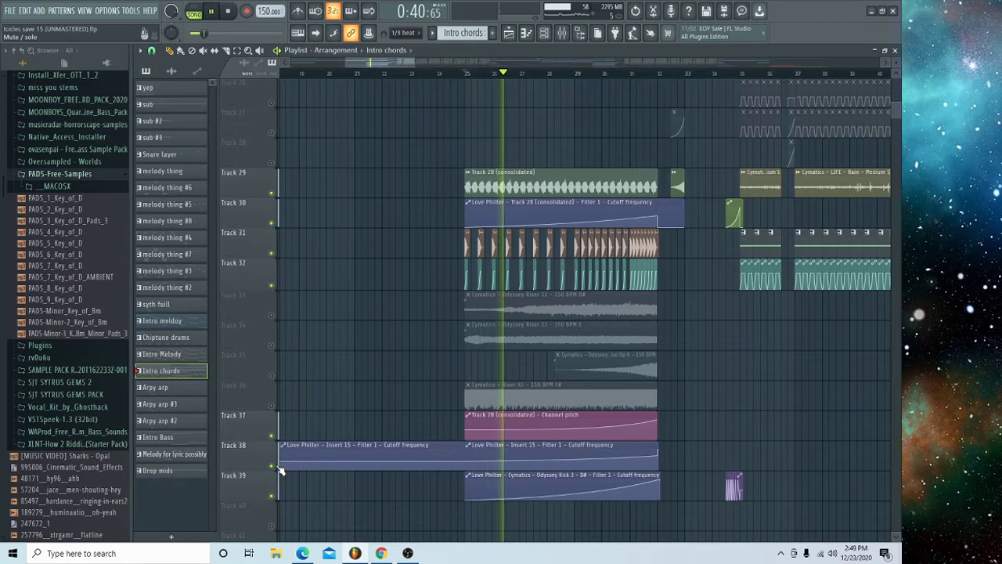
{"action": "scroll", "coordinate": [585, 407], "scroll_direction": "down", "scroll_amount": 3}
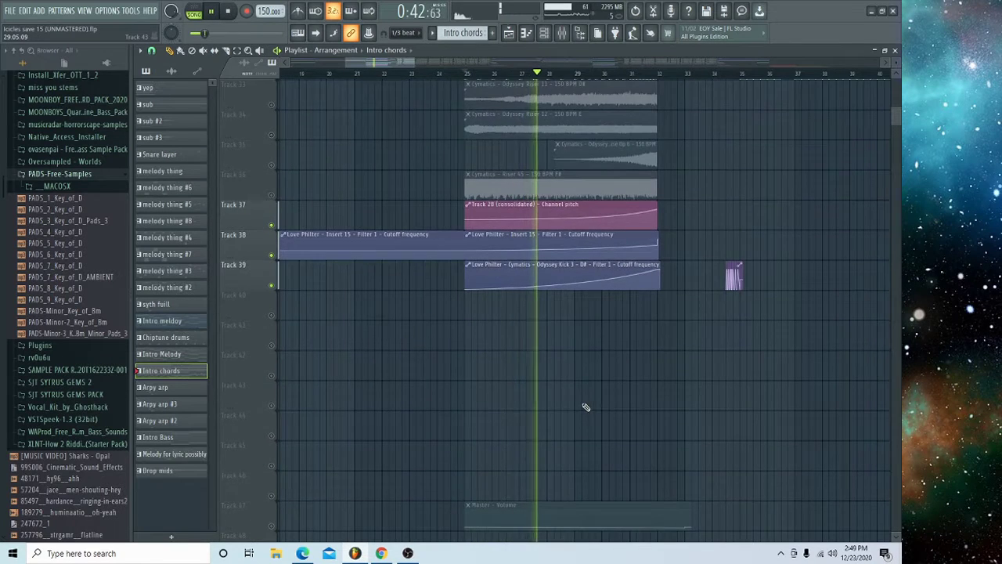
{"action": "scroll", "coordinate": [586, 407], "scroll_direction": "down", "scroll_amount": 2}
{"action": "scroll", "coordinate": [577, 380], "scroll_direction": "up", "scroll_amount": 5}
{"action": "scroll", "coordinate": [577, 380], "scroll_direction": "up", "scroll_amount": 1}
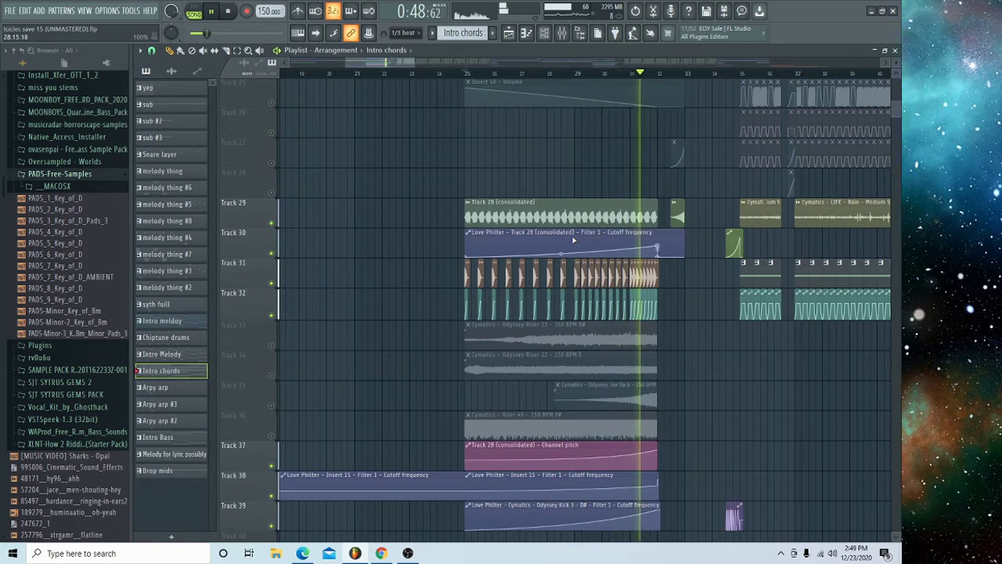
{"action": "key", "text": "space"}
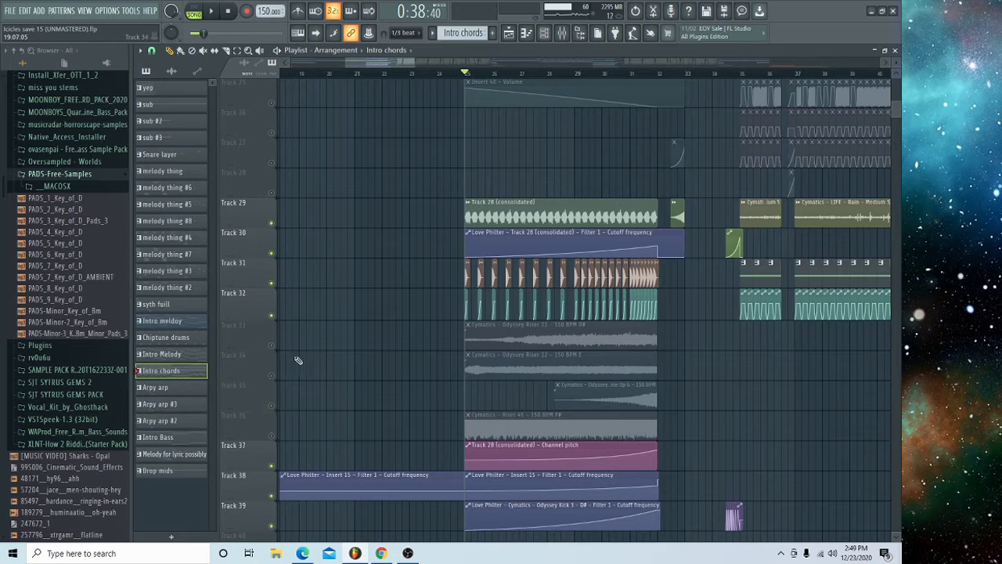
Step: Solo the Cymatics risers on Tracks 33 to 36 and play them from bar 25
{"action": "left_click", "coordinate": [272, 346]}
{"action": "left_click", "coordinate": [272, 375]}
{"action": "right_click", "coordinate": [272, 375]}
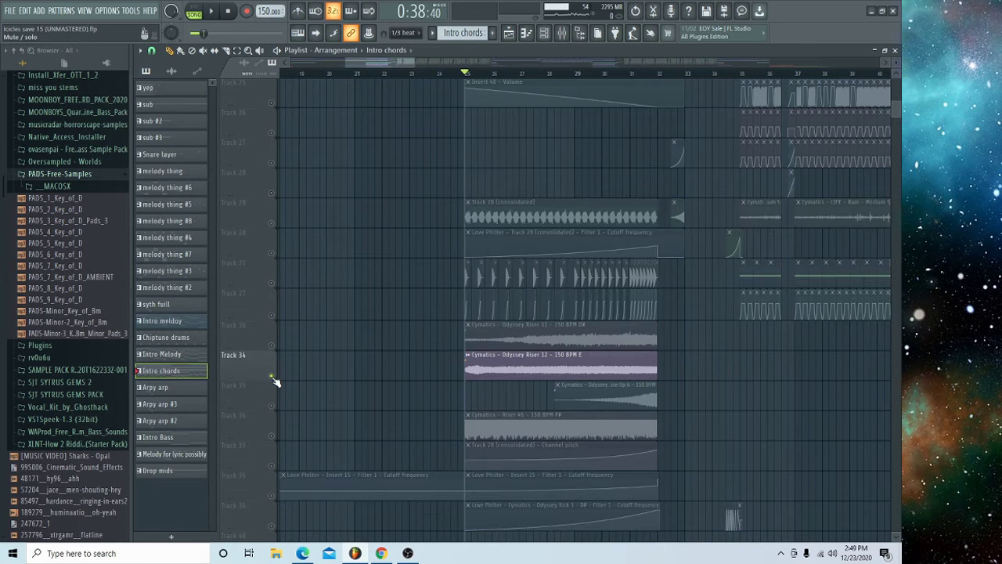
{"action": "left_click", "coordinate": [272, 345]}
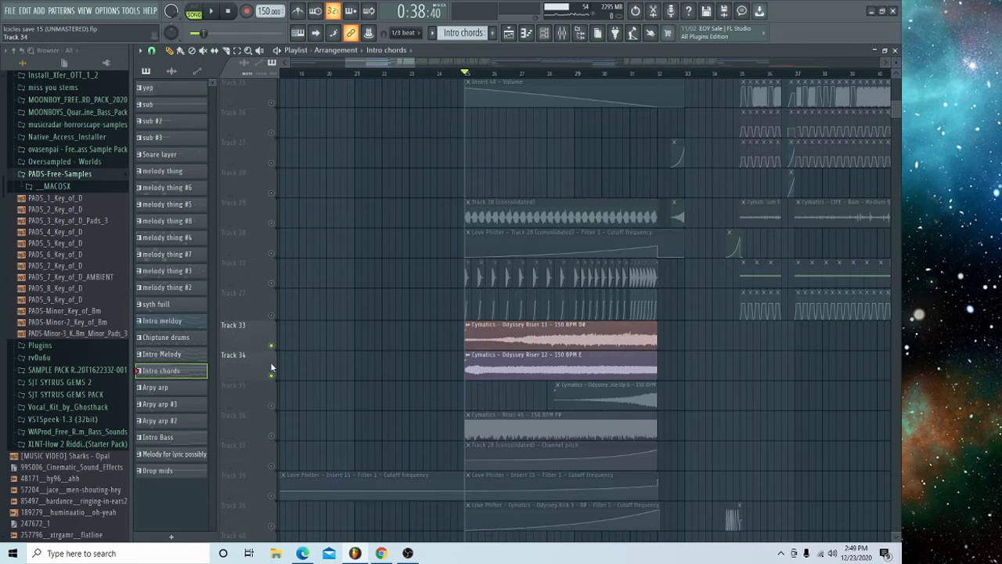
{"action": "left_click", "coordinate": [272, 435]}
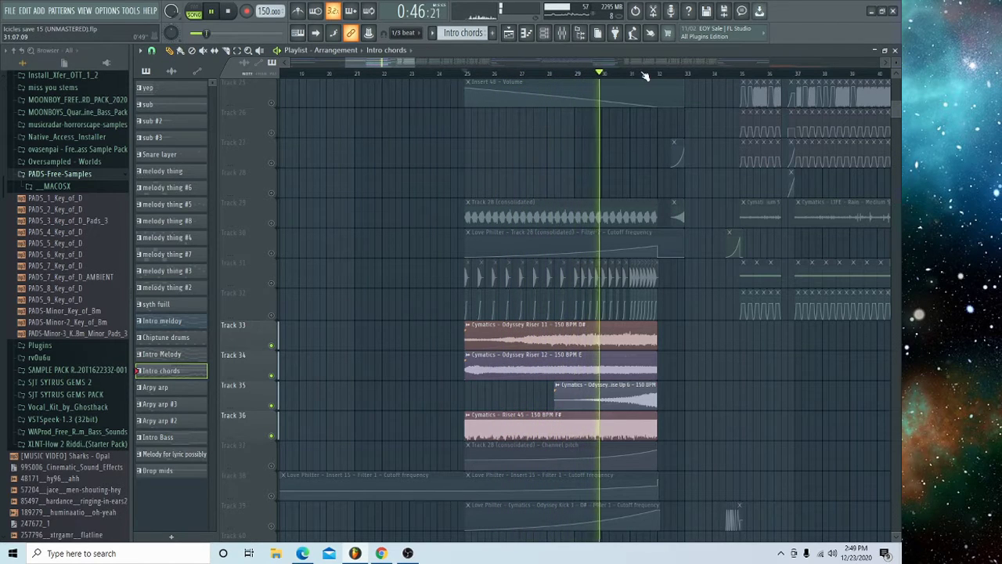
Step: Locate the Master volume automation on Track 47, toggle its mute, and restore all tracks
{"action": "scroll", "coordinate": [650, 141], "scroll_direction": "down", "scroll_amount": 5}
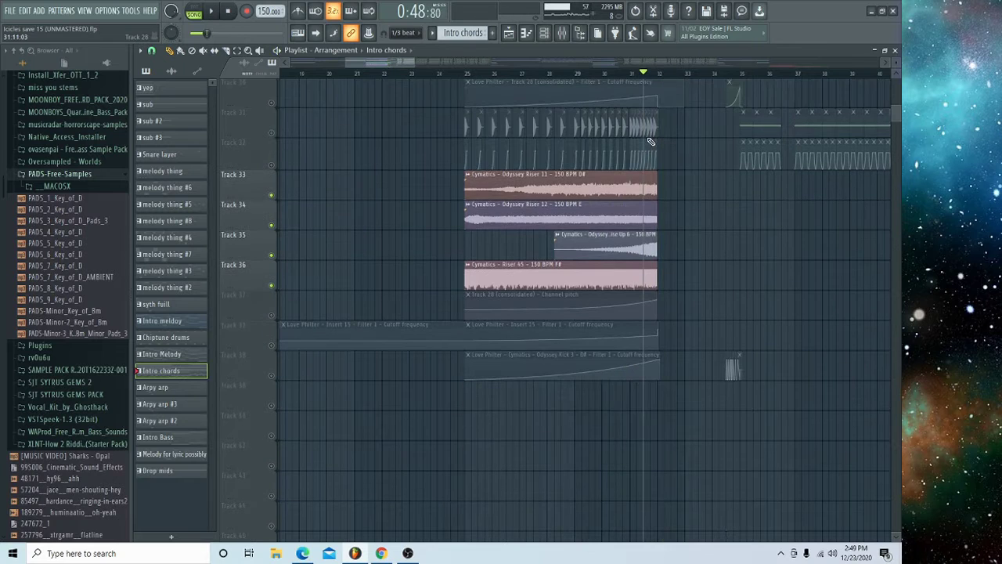
{"action": "scroll", "coordinate": [482, 313], "scroll_direction": "down", "scroll_amount": 6}
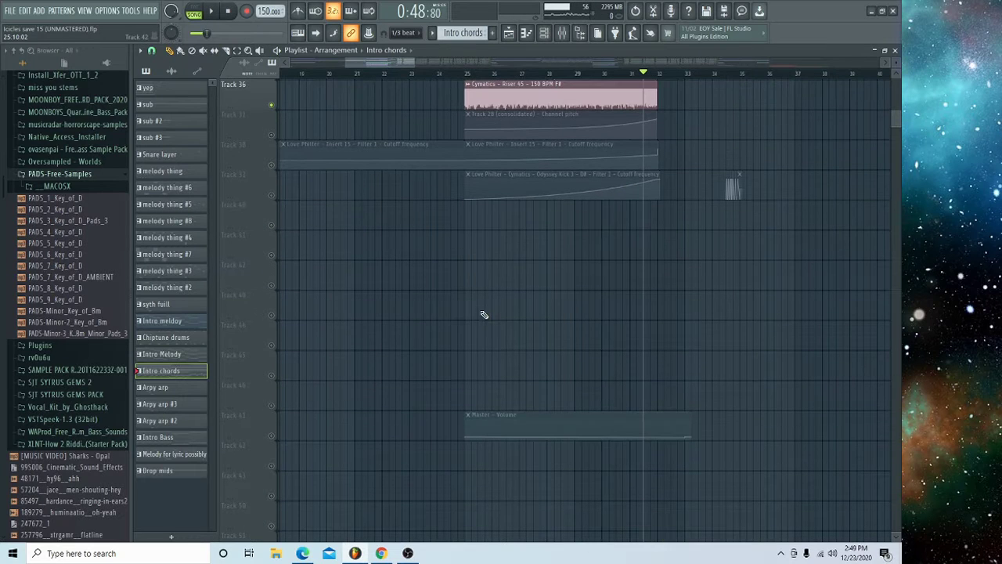
{"action": "left_click", "coordinate": [274, 437]}
{"action": "scroll", "coordinate": [751, 369], "scroll_direction": "up", "scroll_amount": 13}
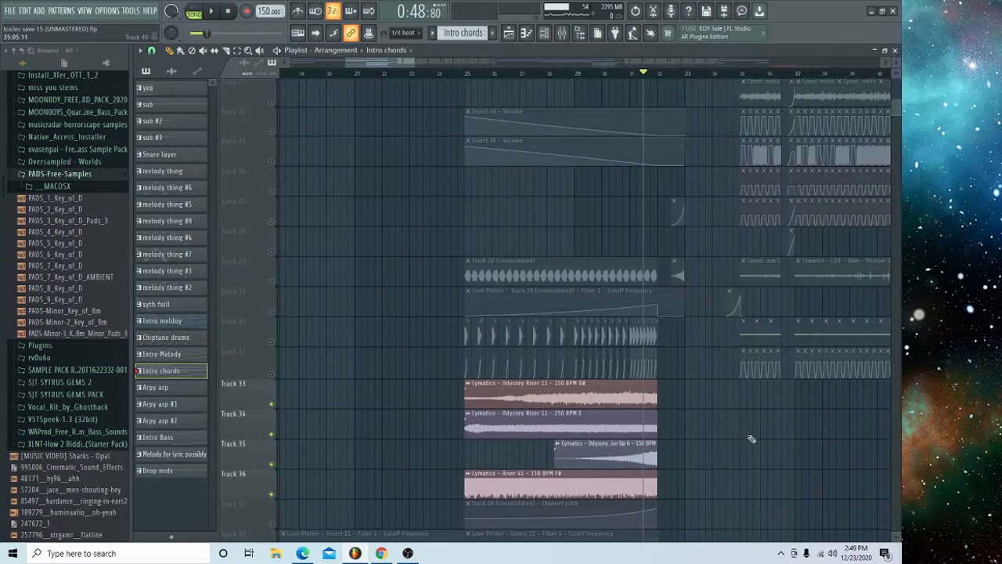
{"action": "left_click", "coordinate": [273, 408], "text": "ctrl"}
{"action": "left_click", "coordinate": [272, 408], "text": "ctrl"}
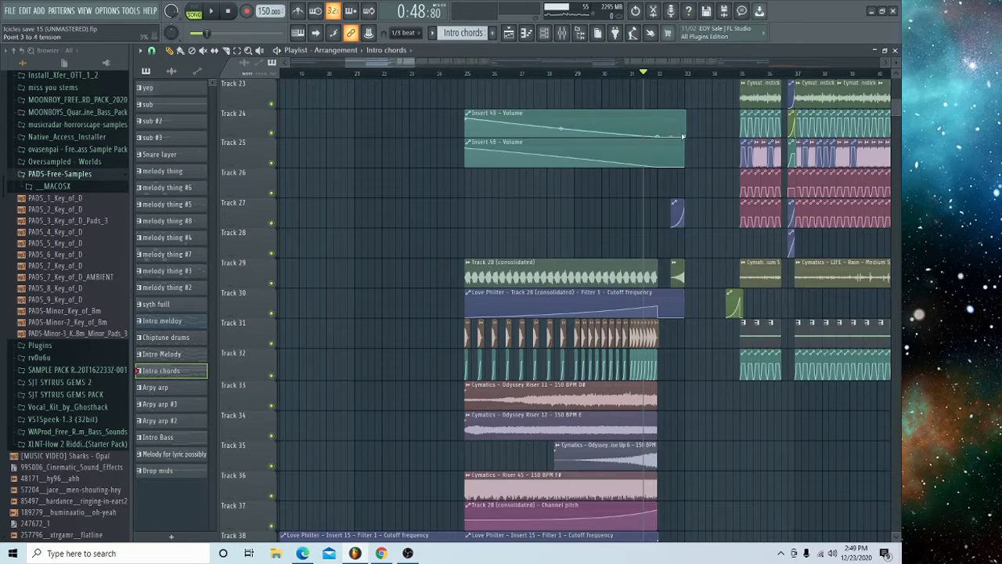
Step: Solo Tracks 11 and 12, play the Cymatics Euphoria ad lib clips up to about bar 33, and restore all tracks
{"action": "scroll", "coordinate": [660, 84], "scroll_direction": "up", "scroll_amount": 10}
{"action": "scroll", "coordinate": [605, 182], "scroll_direction": "up", "scroll_amount": 3, "text": "ctrl"}
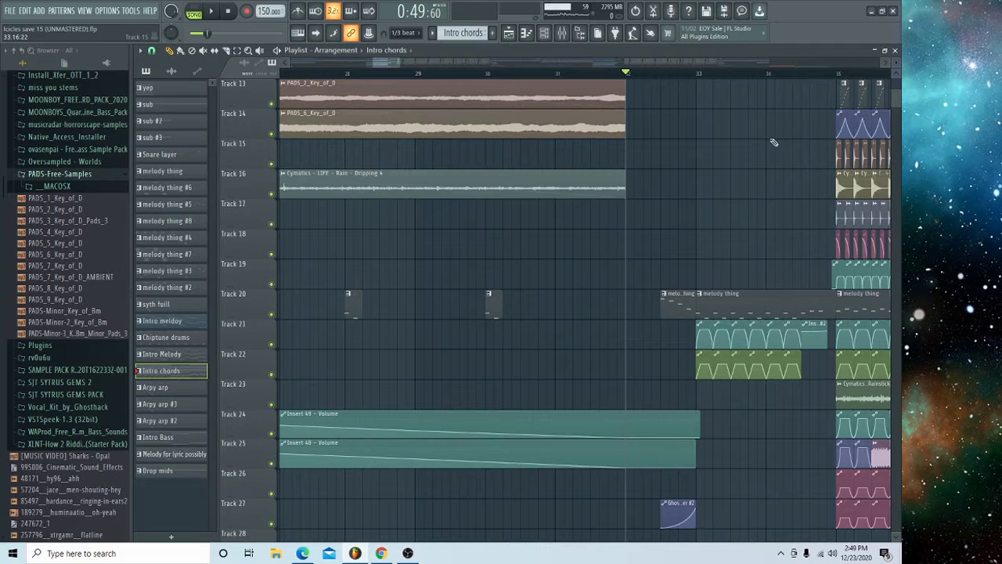
{"action": "scroll", "coordinate": [685, 205], "scroll_direction": "up", "scroll_amount": 9}
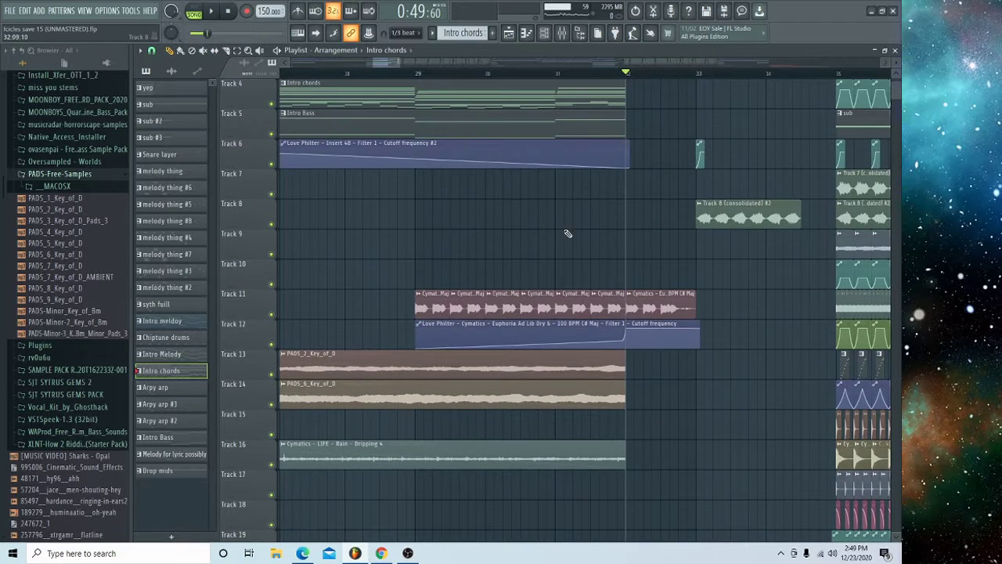
{"action": "left_click", "coordinate": [272, 314], "text": "ctrl"}
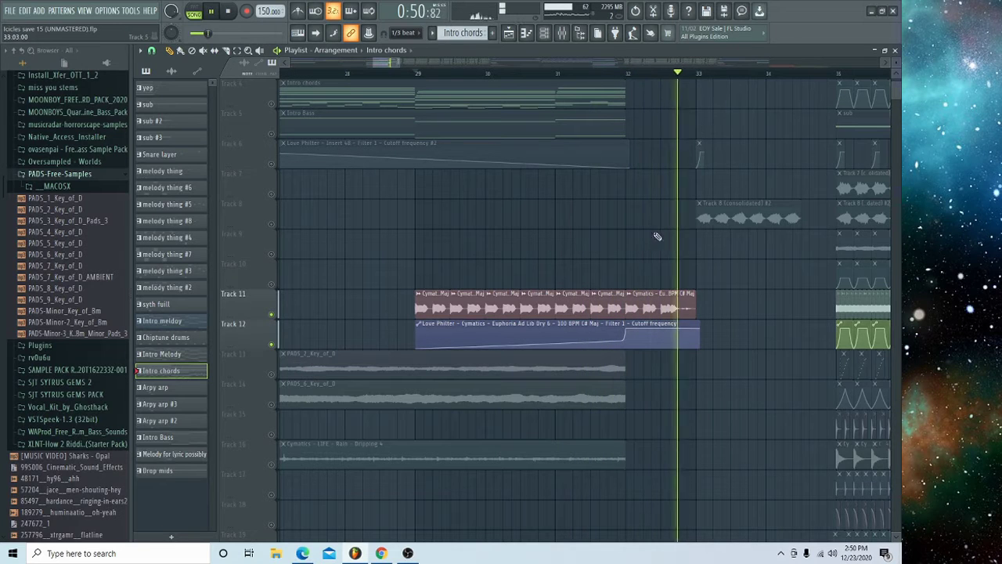
{"action": "key", "text": "space"}
{"action": "right_click", "coordinate": [278, 341]}
{"action": "left_click", "coordinate": [313, 328]}
Step: Stop the ad lib playback, play the full mix into the drop past bar 35, and return the play position to bar 33
{"action": "key", "text": "space"}
{"action": "scroll", "coordinate": [514, 265], "scroll_direction": "down", "scroll_amount": 5}
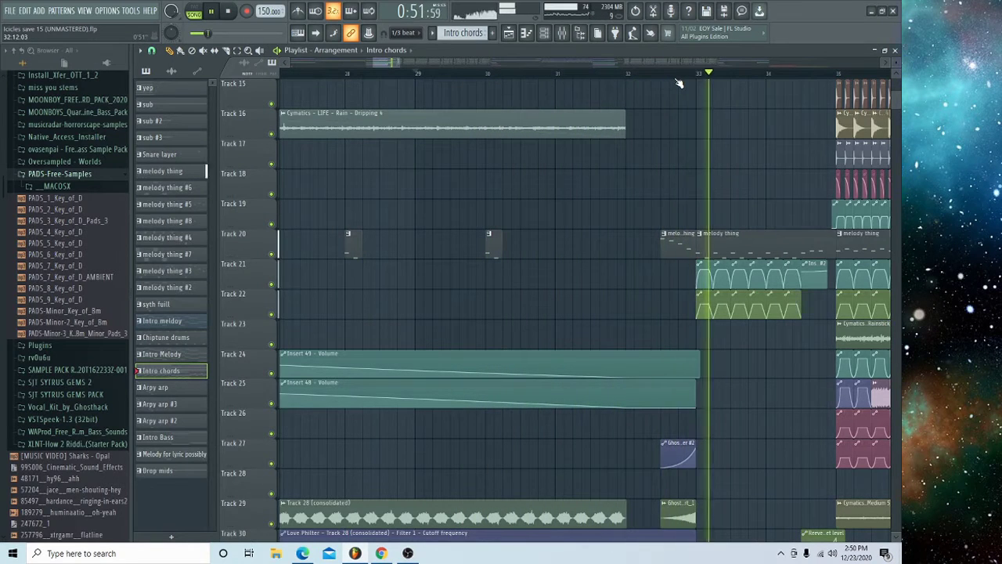
{"action": "scroll", "coordinate": [678, 83], "scroll_direction": "down", "scroll_amount": 4}
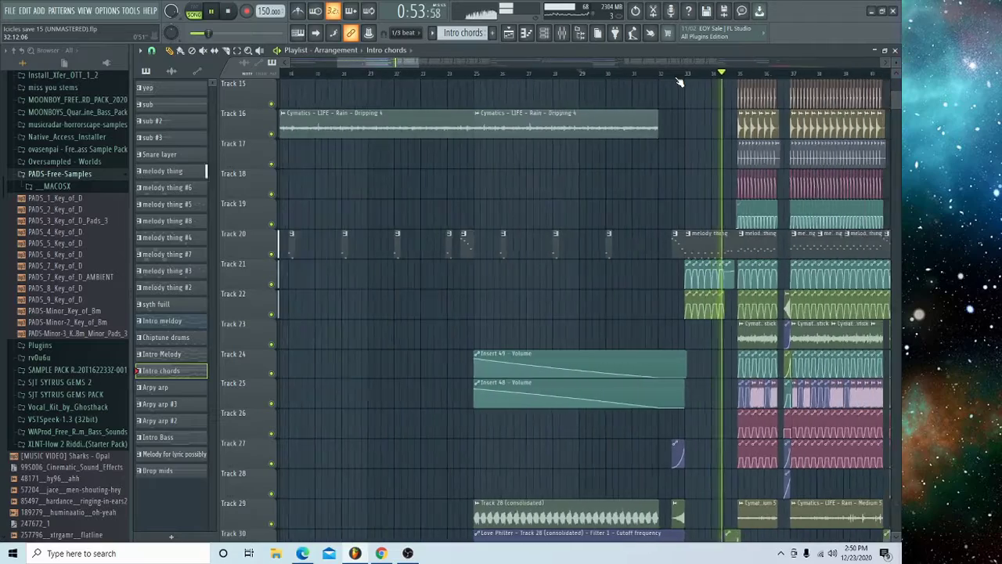
{"action": "scroll", "coordinate": [679, 83], "scroll_direction": "down", "scroll_amount": 3}
{"action": "scroll", "coordinate": [669, 78], "scroll_direction": "up", "scroll_amount": 3}
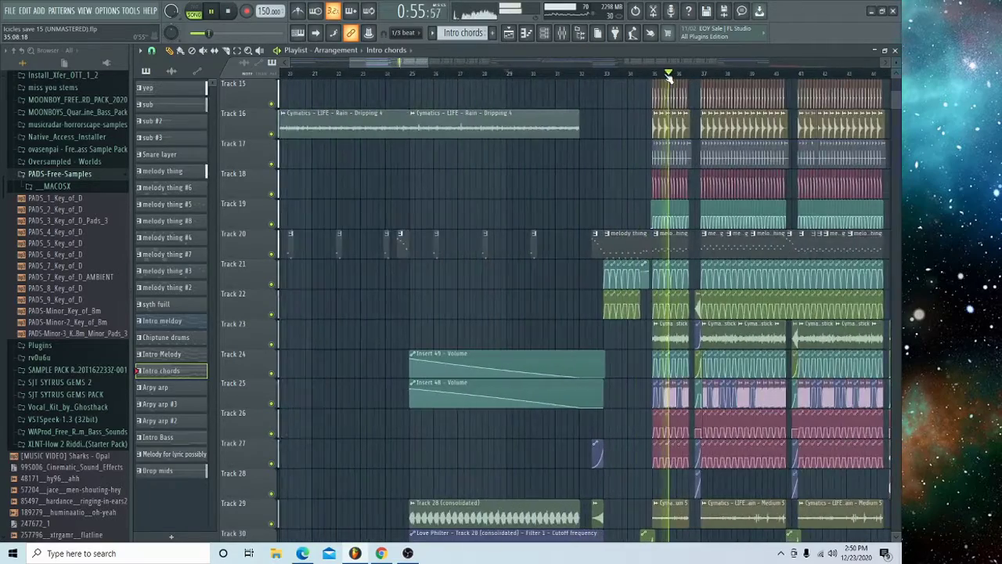
{"action": "scroll", "coordinate": [669, 78], "scroll_direction": "up", "scroll_amount": 2}
{"action": "left_click", "coordinate": [552, 75]}
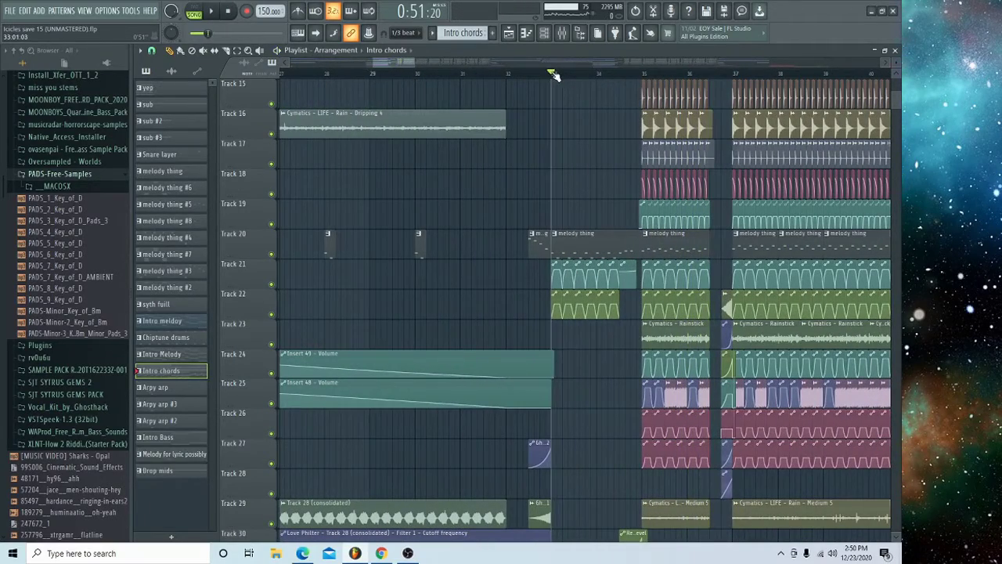
Step: Solo the Cymatics samples on Track 3, play them from bar 33, and add Track 6's volume automation to the soloed tracks
{"action": "scroll", "coordinate": [594, 77], "scroll_direction": "down", "scroll_amount": 6}
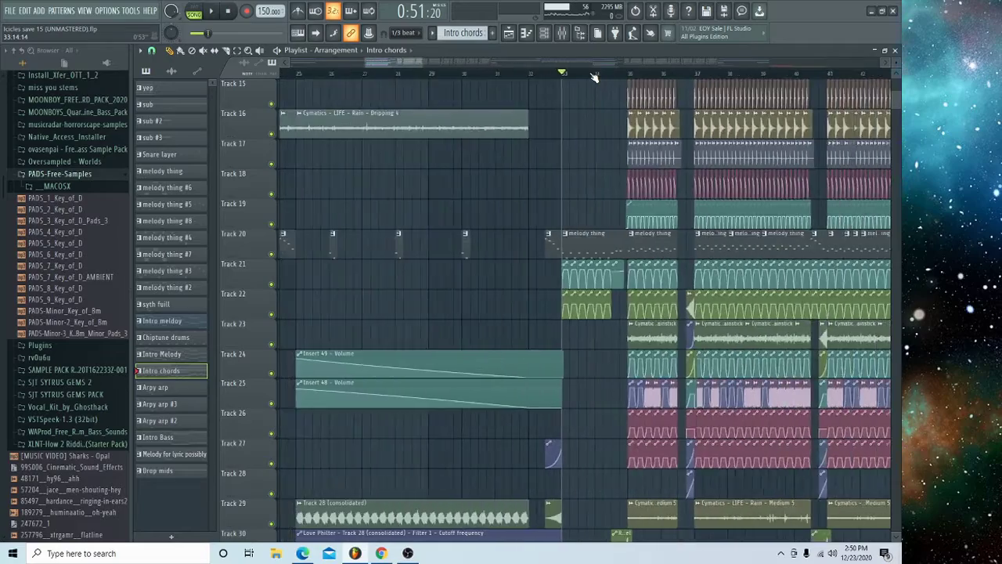
{"action": "scroll", "coordinate": [583, 267], "scroll_direction": "up", "scroll_amount": 5}
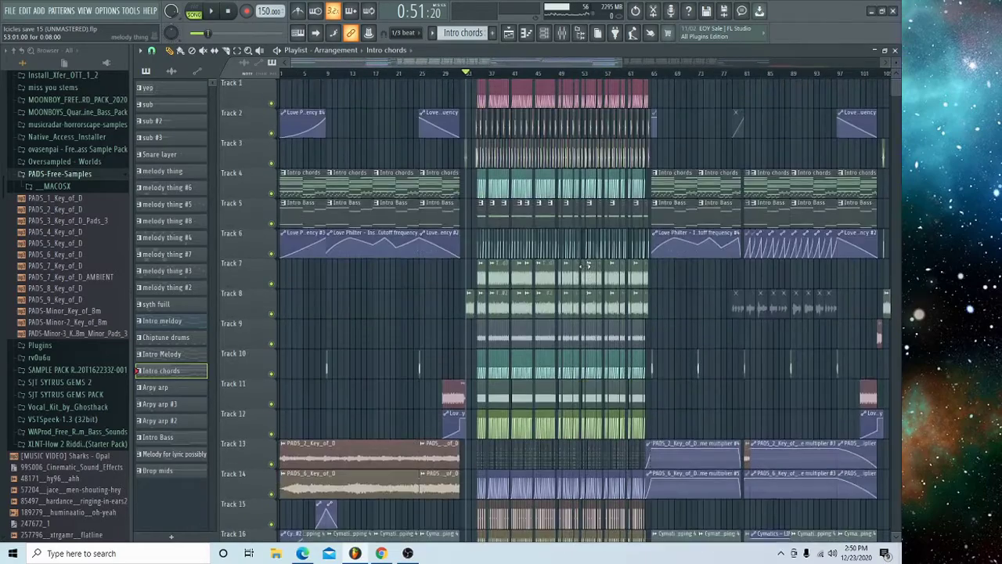
{"action": "scroll", "coordinate": [584, 267], "scroll_direction": "down", "scroll_amount": 1}
{"action": "scroll", "coordinate": [583, 267], "scroll_direction": "down", "scroll_amount": 10}
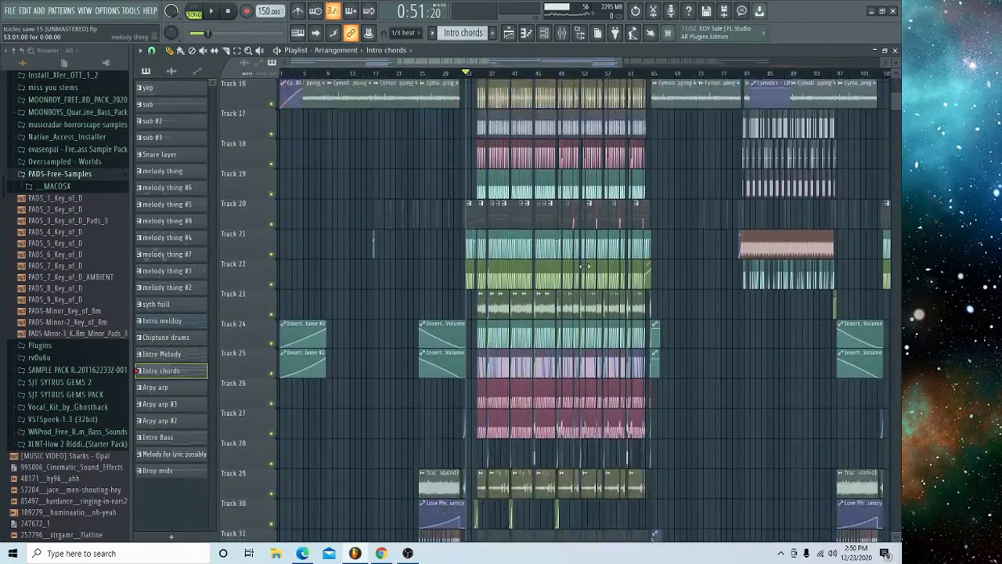
{"action": "scroll", "coordinate": [477, 170], "scroll_direction": "up", "scroll_amount": 6}
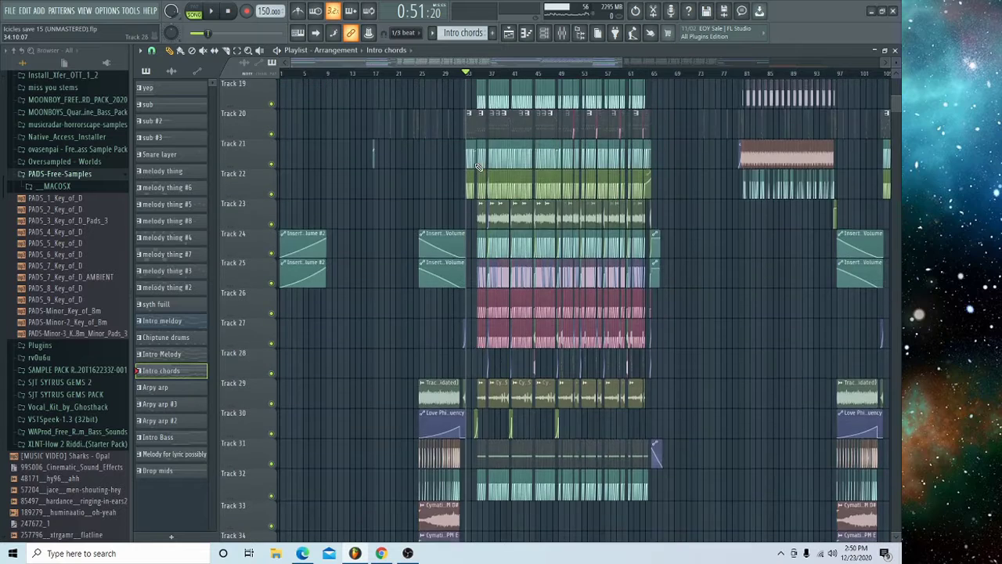
{"action": "scroll", "coordinate": [472, 76], "scroll_direction": "up", "scroll_amount": 3}
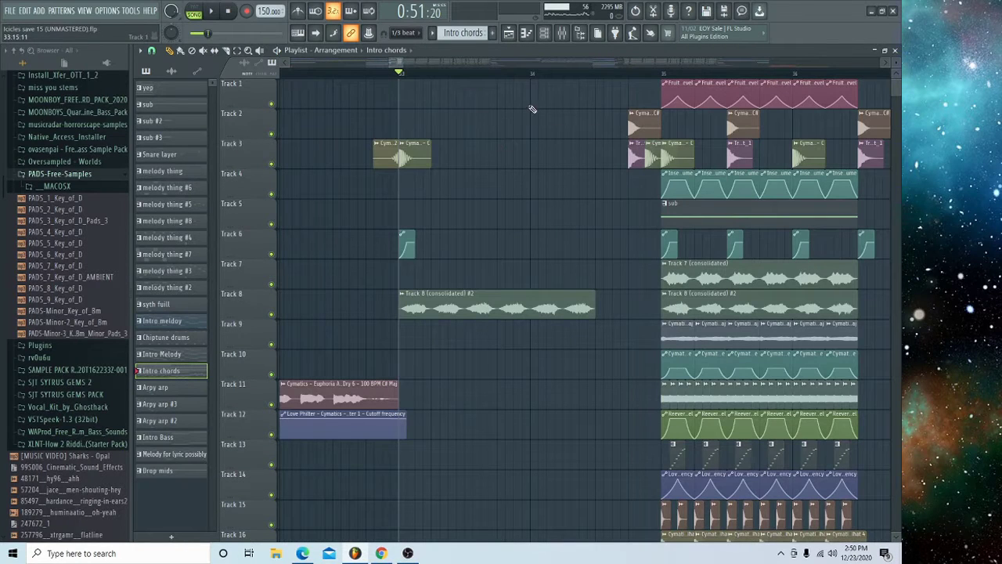
{"action": "right_click", "coordinate": [271, 166]}
{"action": "key", "text": "space"}
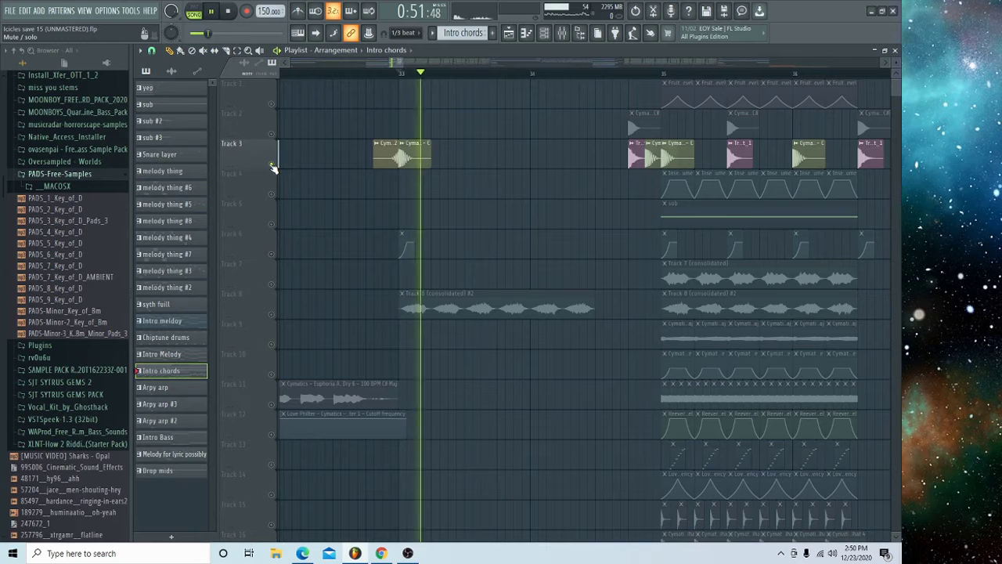
{"action": "left_click", "coordinate": [272, 255]}
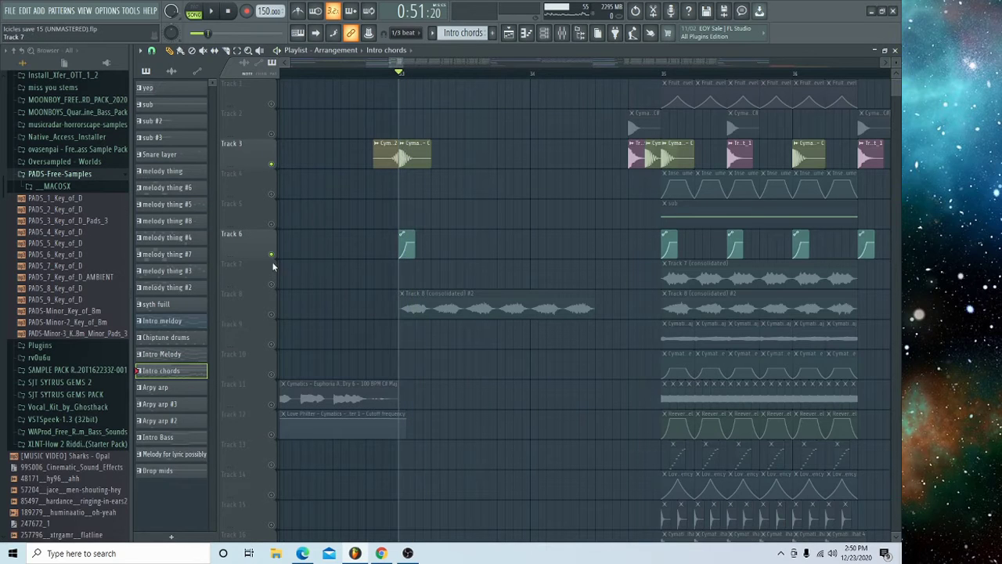
Step: Solo the consolidated clip on Track 8 and bring up the INFEKT_SCORE_Basses insert 5 in the mixer
{"action": "right_click", "coordinate": [272, 314]}
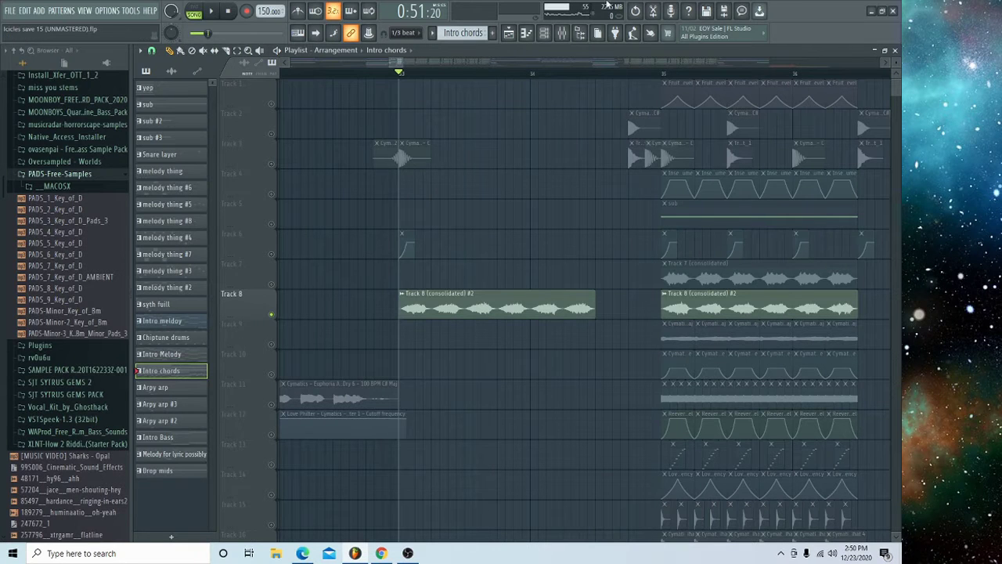
{"action": "left_click", "coordinate": [564, 34]}
{"action": "left_click", "coordinate": [564, 34]}
{"action": "left_click", "coordinate": [564, 34]}
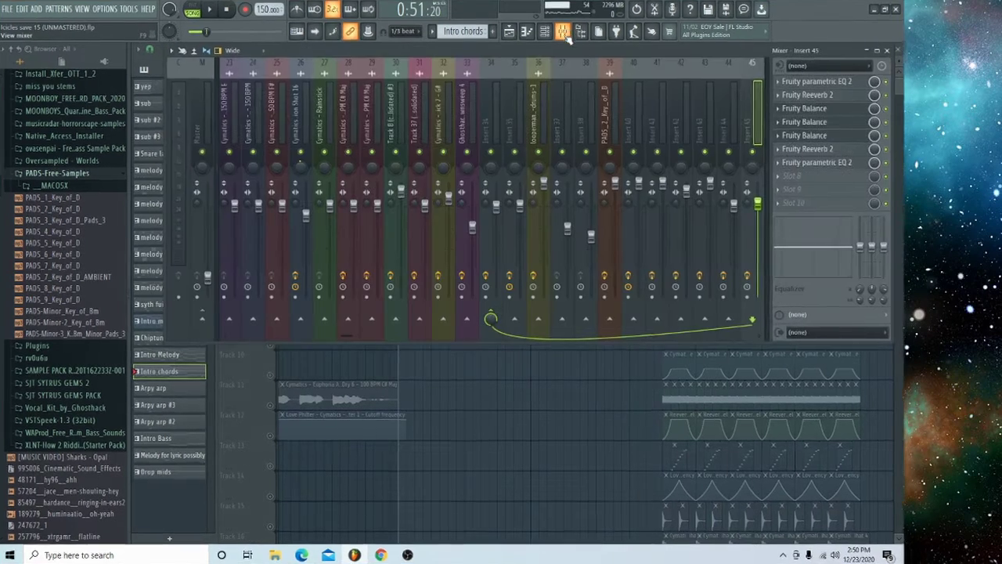
{"action": "scroll", "coordinate": [314, 113], "scroll_direction": "up", "scroll_amount": 10}
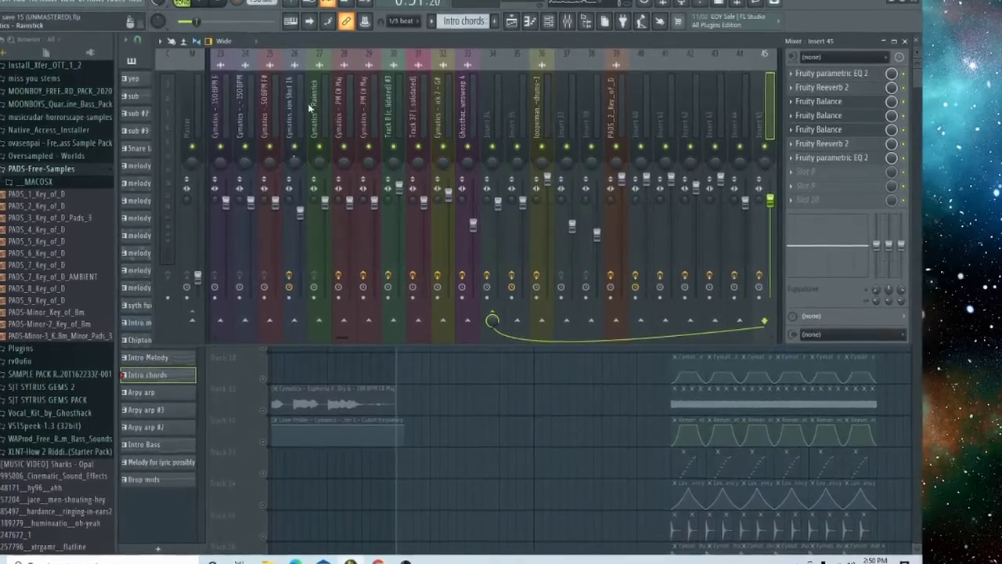
{"action": "left_click", "coordinate": [308, 104]}
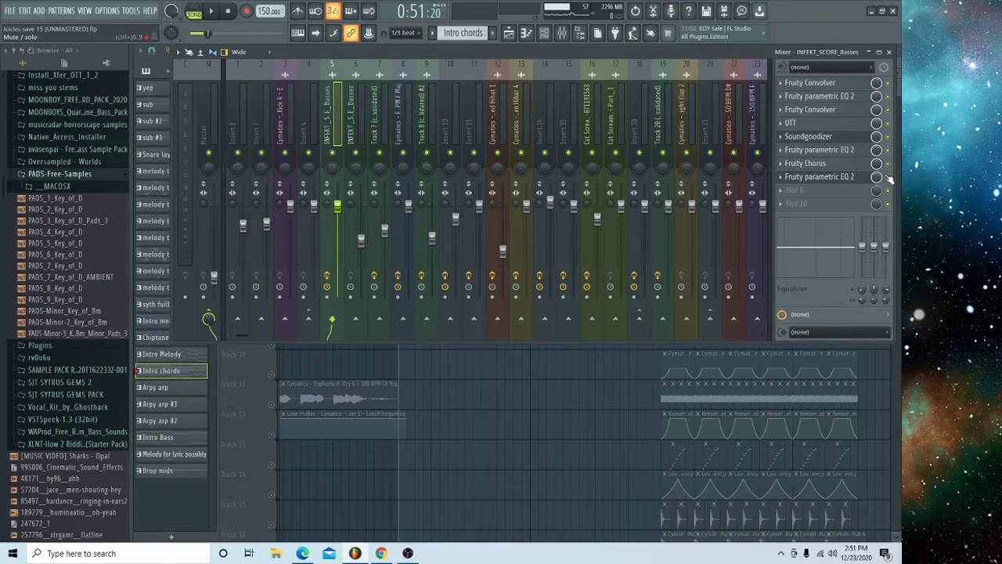
Step: Inspect the effect chain on the INFEKT_SCORE_Basses insert, including both Fruity Convolvers, the first Fruity parametric EQ 2 and Fruity Chorus
{"action": "left_click", "coordinate": [826, 85]}
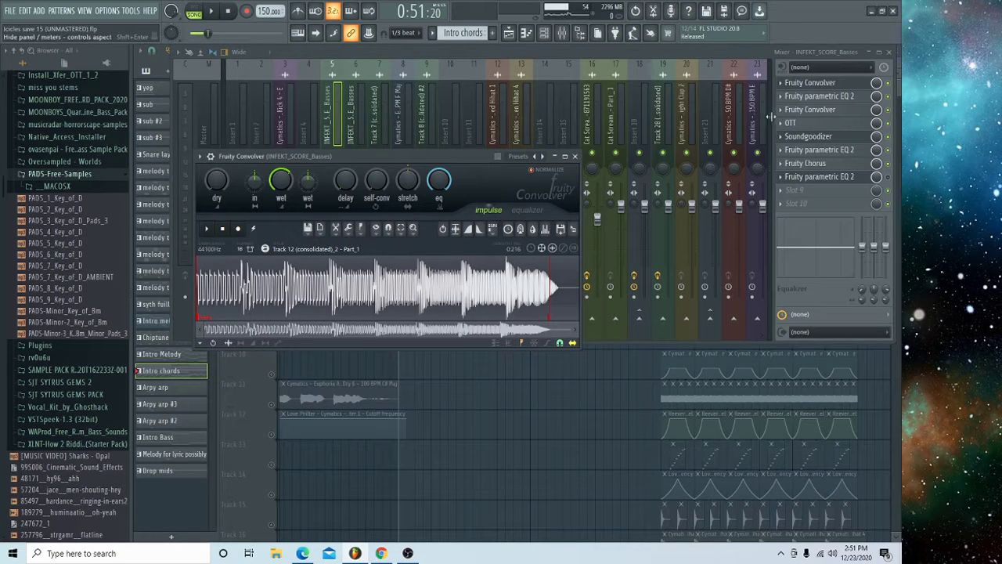
{"action": "key", "text": "Escape"}
{"action": "left_click", "coordinate": [810, 97]}
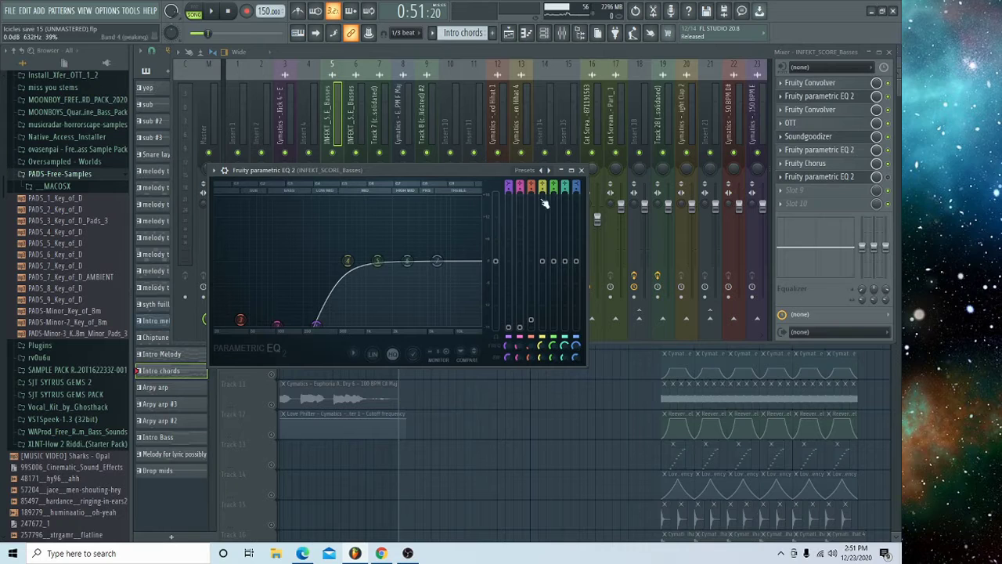
{"action": "left_click", "coordinate": [581, 169]}
{"action": "left_click", "coordinate": [829, 112]}
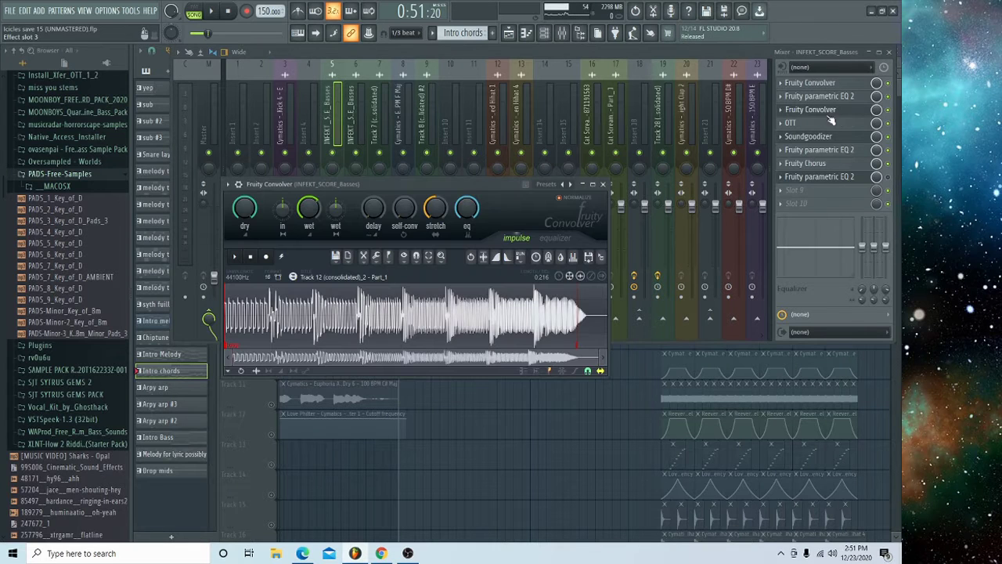
{"action": "left_click", "coordinate": [605, 184]}
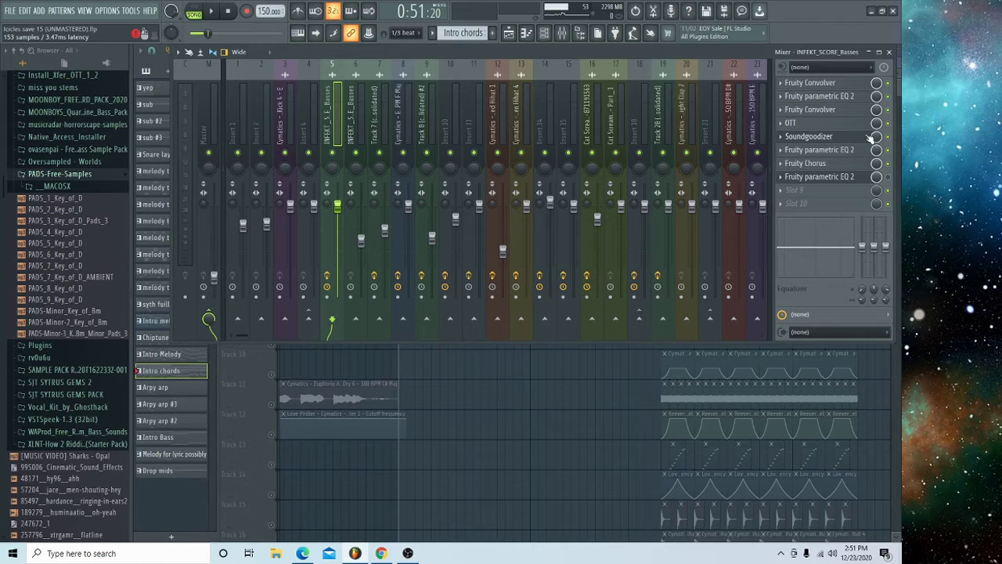
{"action": "left_click", "coordinate": [832, 164]}
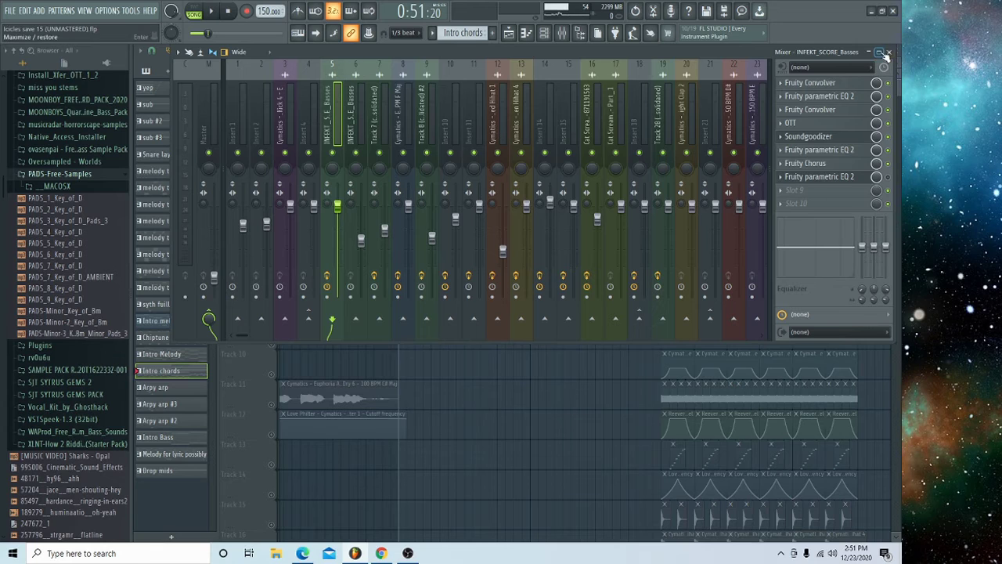
Step: Close the mixer, play the soloed Track 8 clip from bar 33, and restore all tracks
{"action": "left_click", "coordinate": [890, 53]}
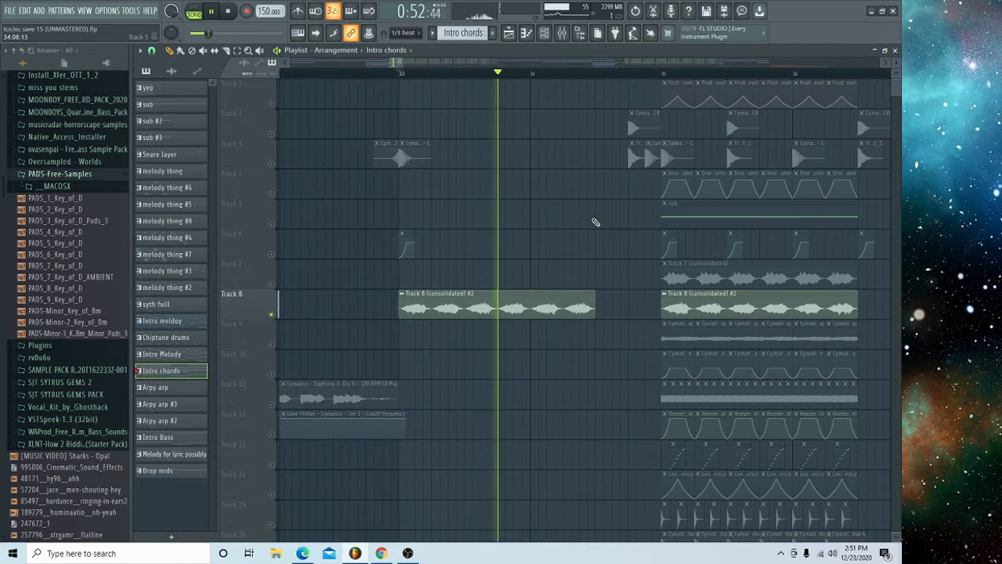
{"action": "key", "text": "space"}
{"action": "scroll", "coordinate": [324, 291], "scroll_direction": "down", "scroll_amount": 7}
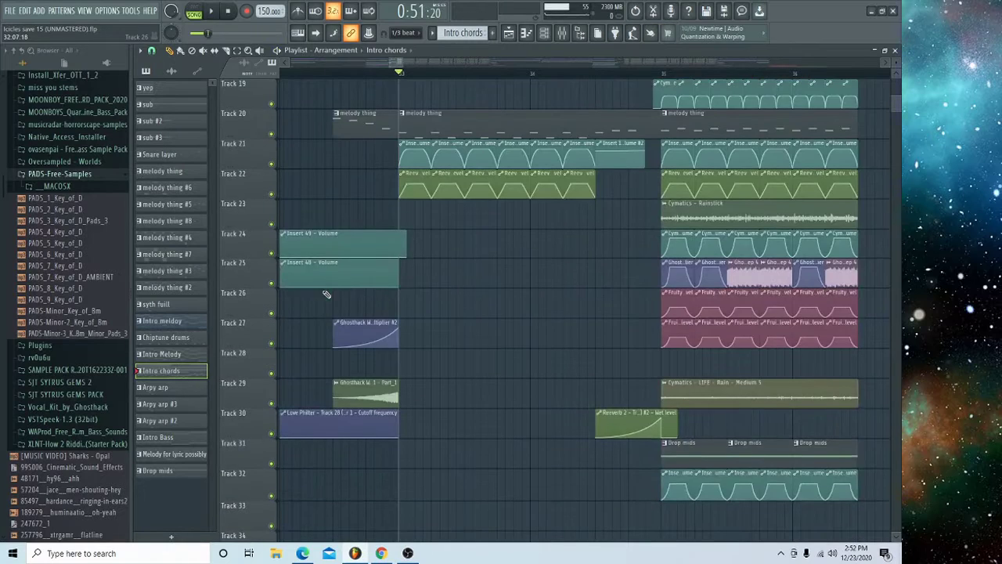
Step: Solo the melody thing pattern on Track 20 with its automations on Tracks 21 and 22, play from bar 33, and restore all tracks
{"action": "right_click", "coordinate": [273, 255]}
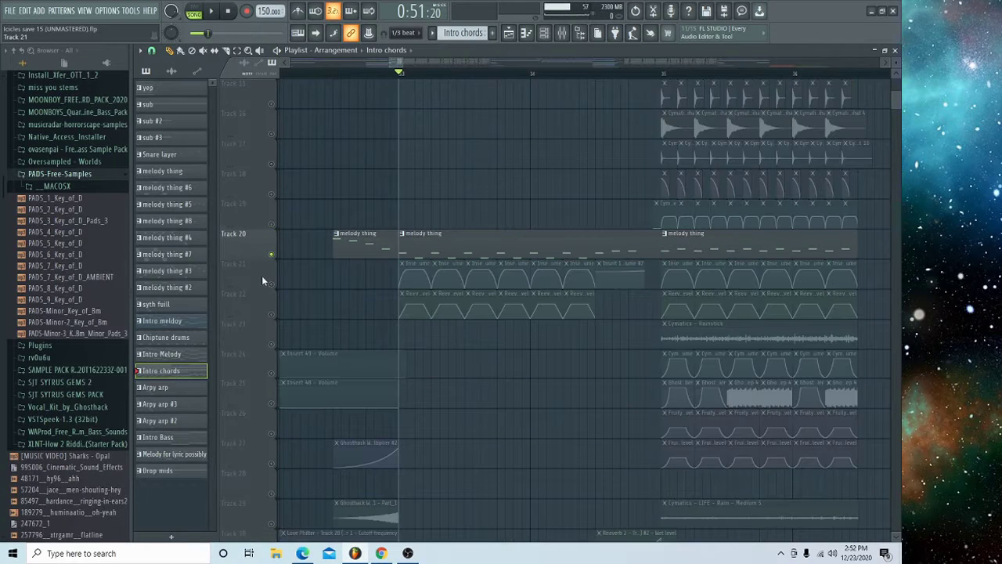
{"action": "left_click", "coordinate": [271, 285]}
{"action": "left_click", "coordinate": [271, 314]}
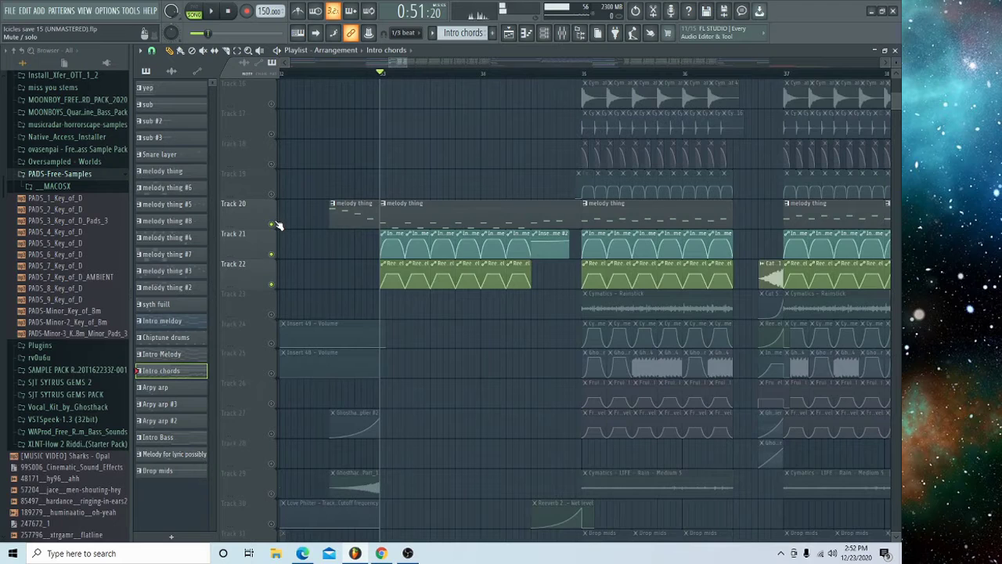
{"action": "right_click", "coordinate": [272, 225]}
{"action": "right_click", "coordinate": [272, 225]}
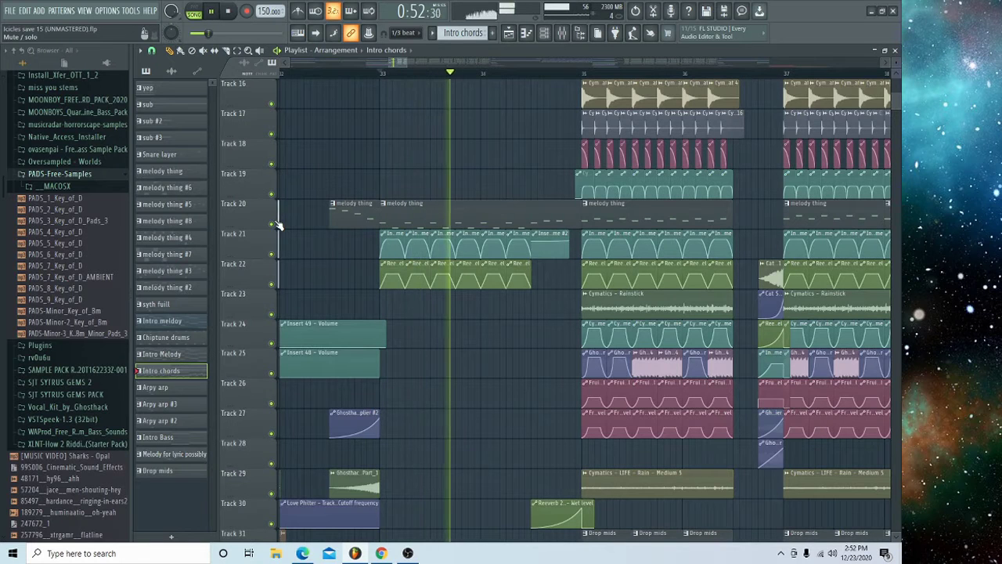
{"action": "key", "text": "space"}
Step: Look over the clips leading into the drop and move the play position to bar 35
{"action": "scroll", "coordinate": [513, 84], "scroll_direction": "down", "scroll_amount": 6}
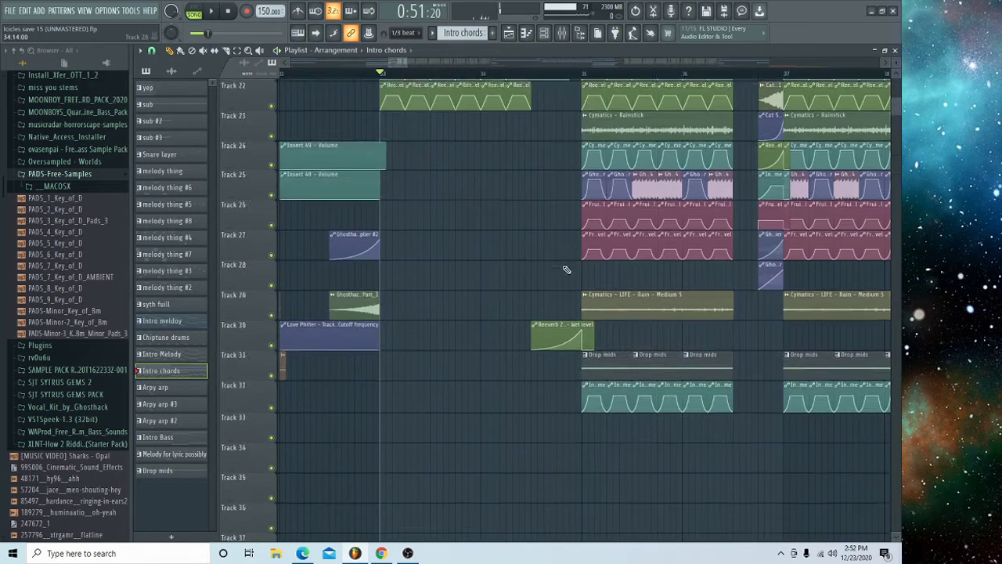
{"action": "left_click", "coordinate": [527, 73]}
{"action": "scroll", "coordinate": [390, 389], "scroll_direction": "down", "scroll_amount": 3}
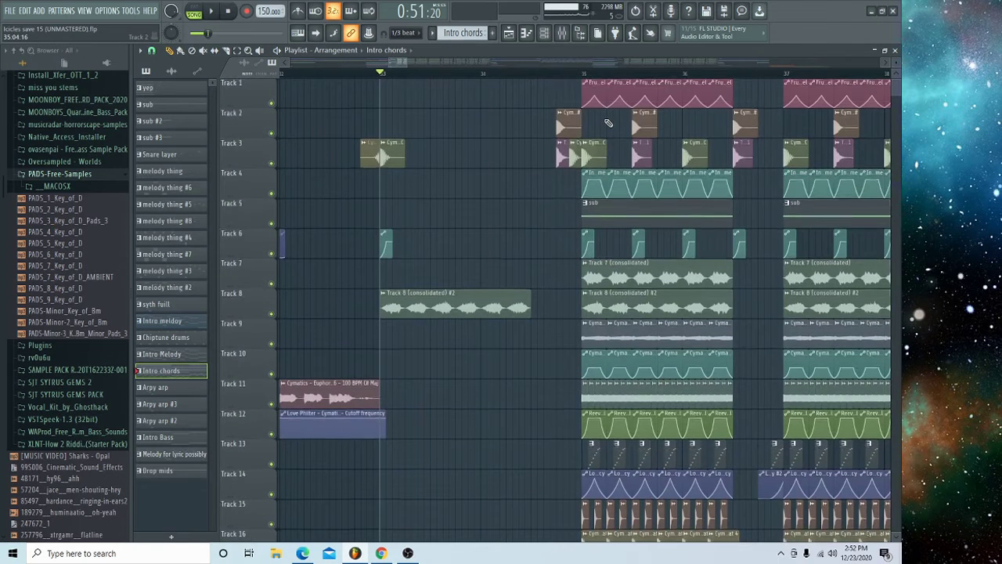
{"action": "scroll", "coordinate": [615, 79], "scroll_direction": "up", "scroll_amount": 2}
{"action": "left_click", "coordinate": [553, 74]}
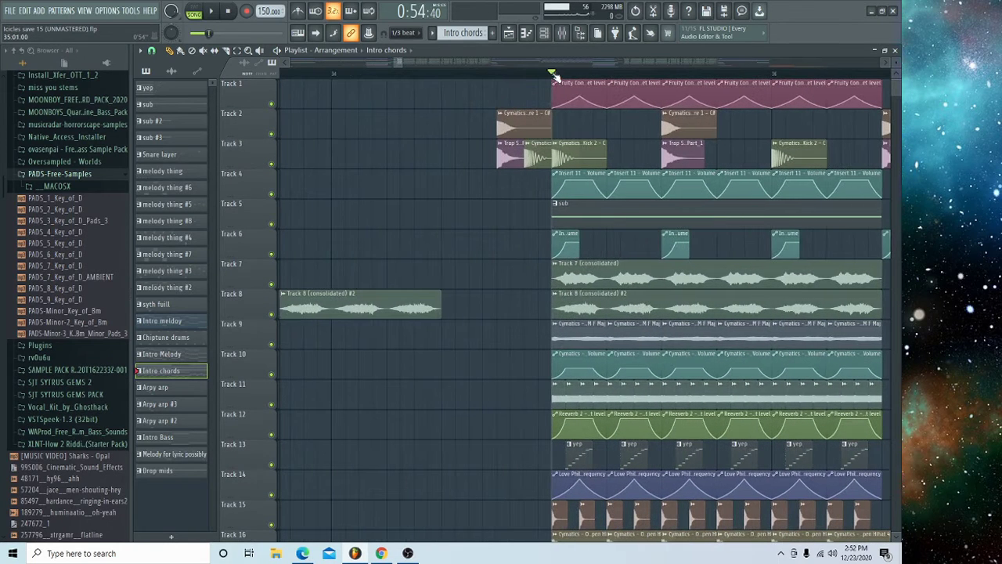
Step: Solo the drum samples on Tracks 2 and 3, play them from bar 35 to past bar 38, and restore all tracks
{"action": "right_click", "coordinate": [272, 163]}
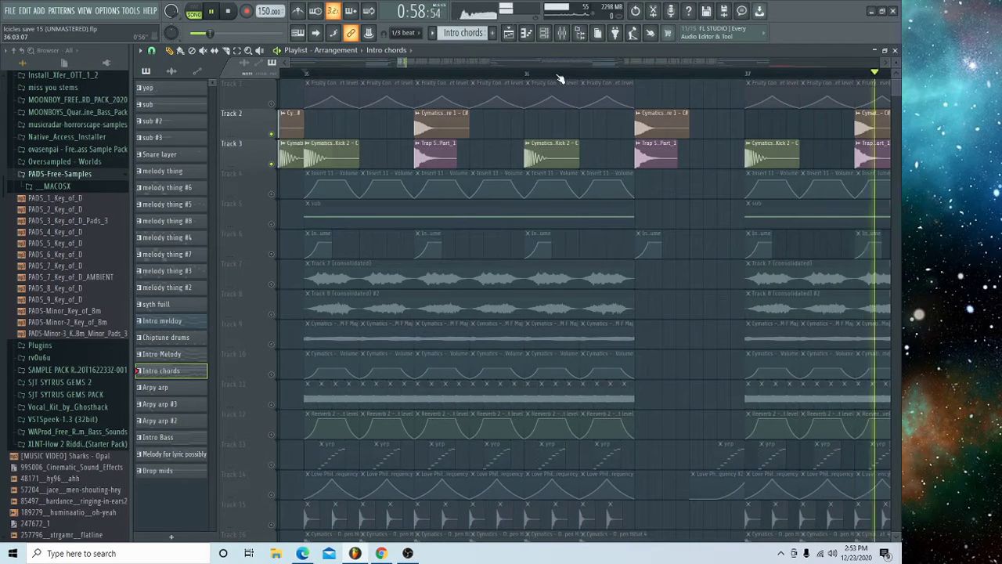
{"action": "scroll", "coordinate": [560, 79], "scroll_direction": "down", "scroll_amount": 5}
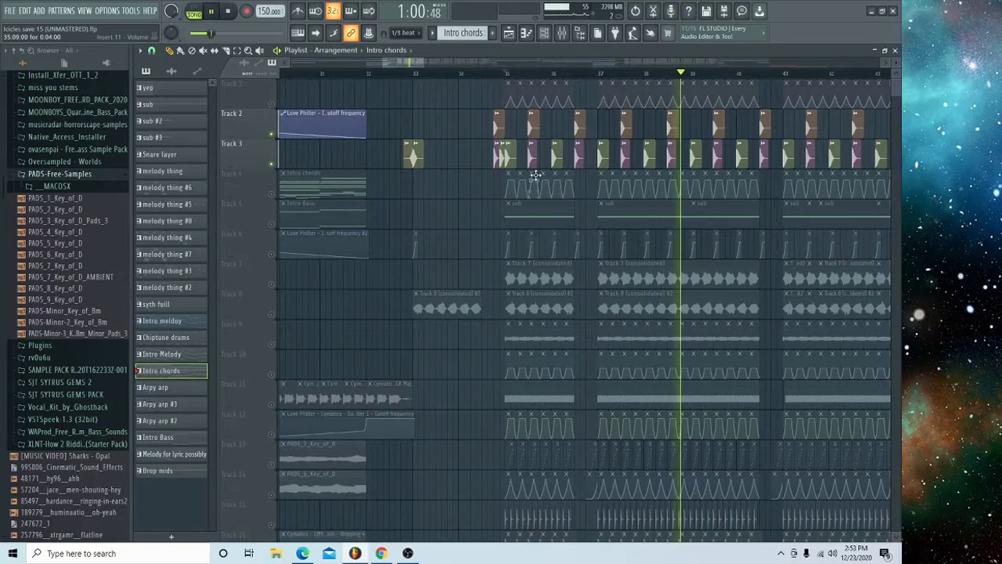
{"action": "scroll", "coordinate": [505, 76], "scroll_direction": "up", "scroll_amount": 3}
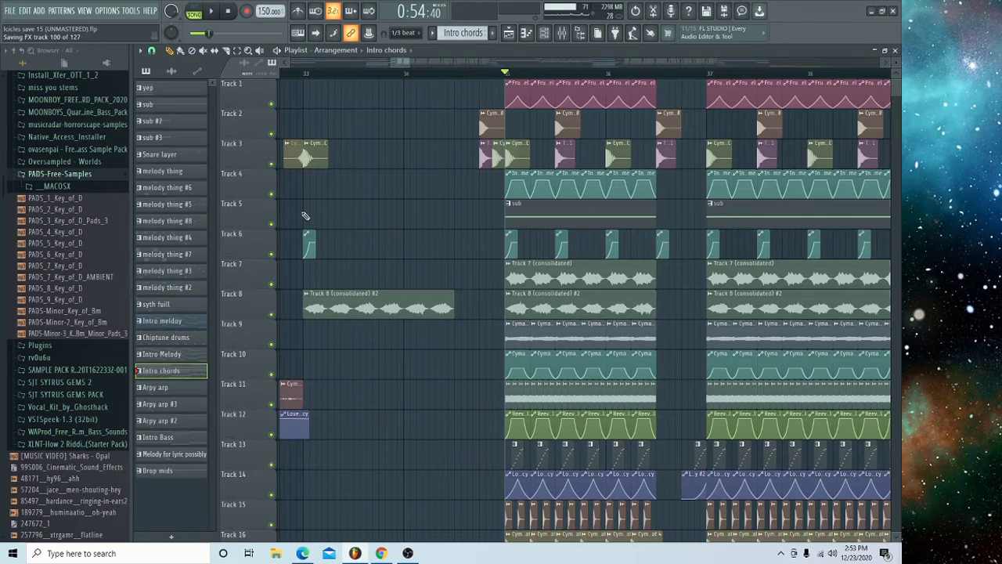
Step: Solo the sub pattern on Track 5 with its volume automation on Track 4 and play from bar 35 to about bar 38
{"action": "right_click", "coordinate": [271, 194]}
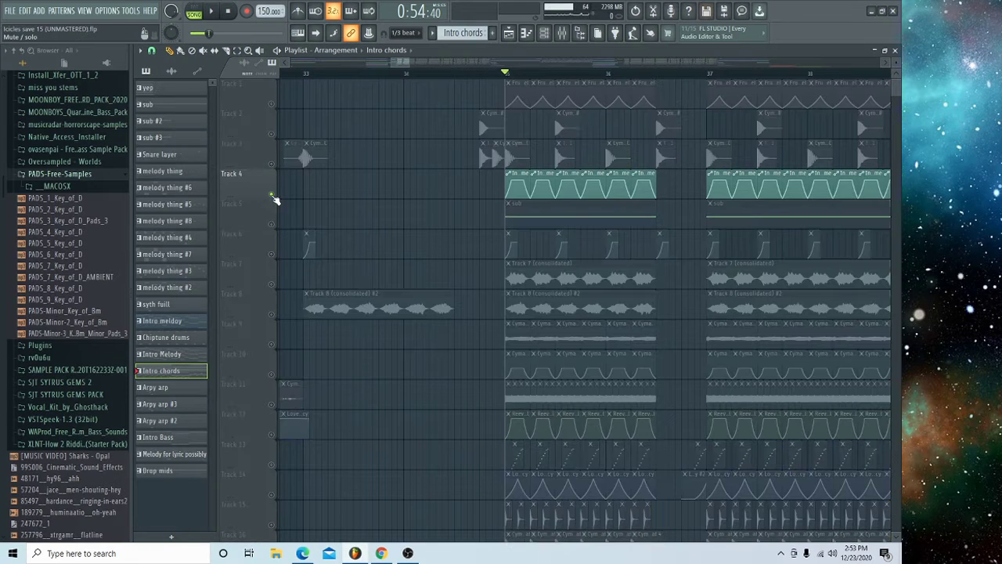
{"action": "left_click", "coordinate": [274, 226]}
{"action": "key", "text": "space"}
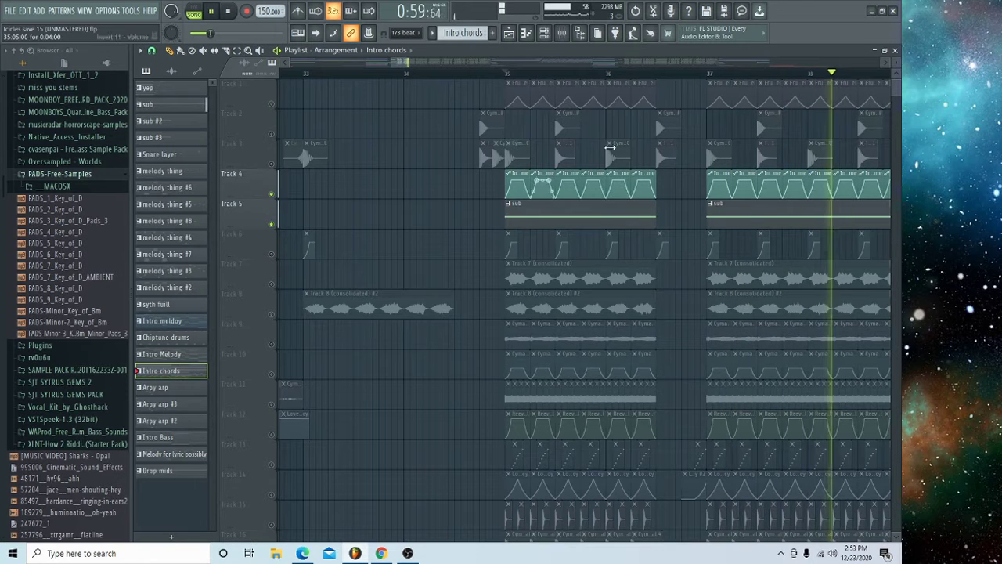
Step: Solo the consolidated clips on Tracks 7 and 8 and play them from bar 35
{"action": "right_click", "coordinate": [272, 284]}
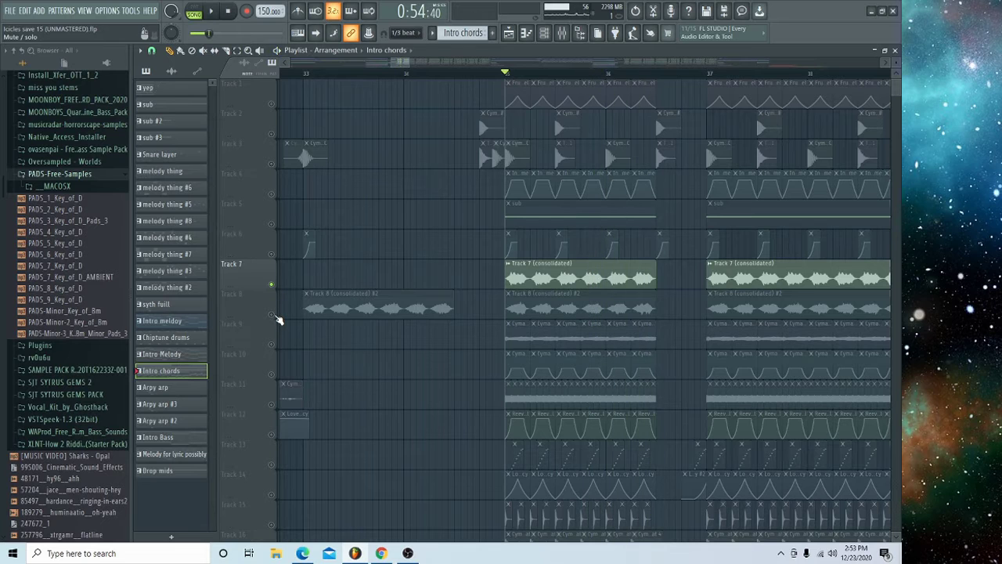
{"action": "left_click", "coordinate": [272, 314]}
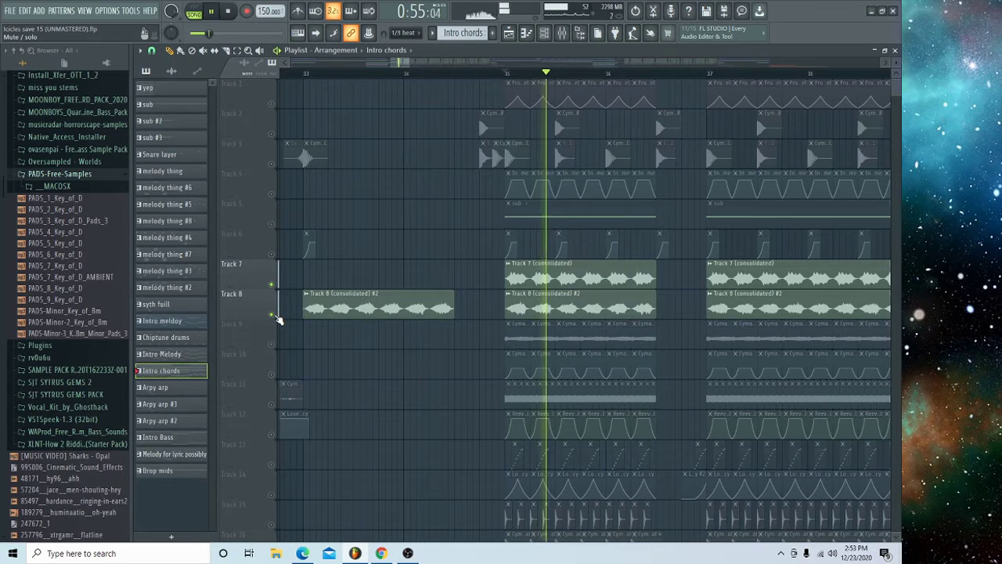
Step: Restore all tracks, solo the pattern on Track 13 with its filter automation on Track 14, and play from bar 35
{"action": "right_click", "coordinate": [273, 314]}
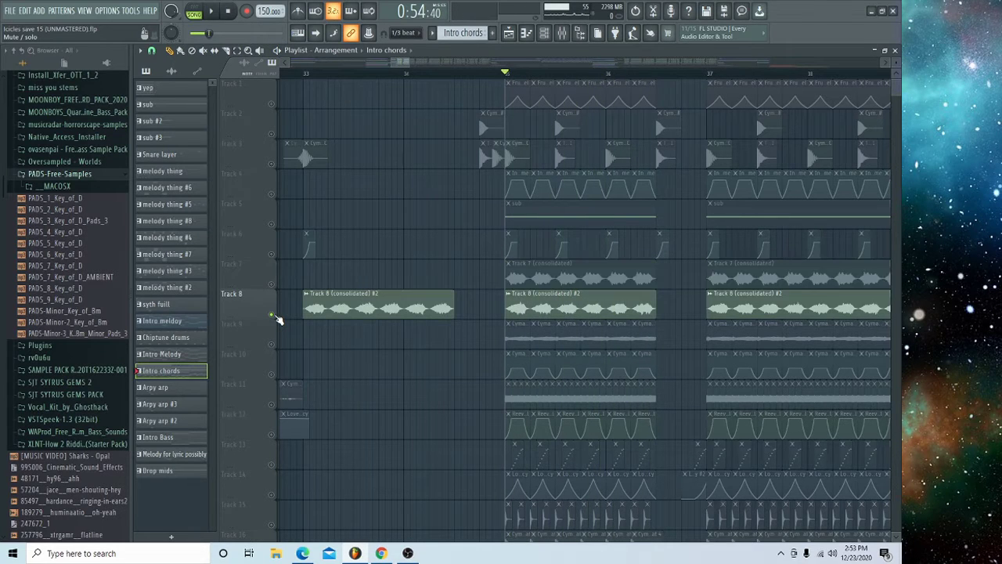
{"action": "right_click", "coordinate": [272, 314]}
{"action": "scroll", "coordinate": [274, 328], "scroll_direction": "down", "scroll_amount": 3}
{"action": "right_click", "coordinate": [272, 375]}
{"action": "left_click", "coordinate": [272, 405]}
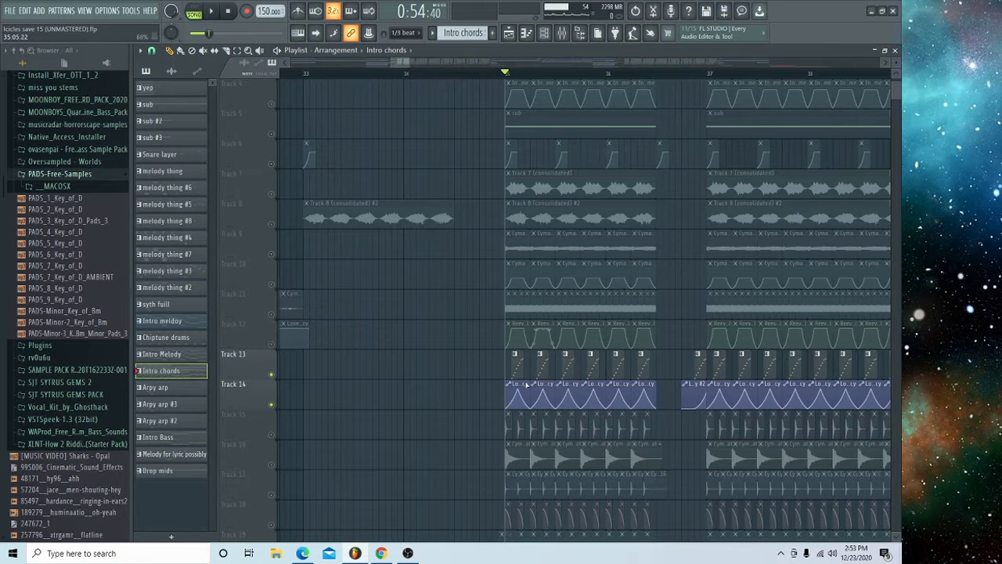
{"action": "scroll", "coordinate": [518, 361], "scroll_direction": "up", "scroll_amount": 3}
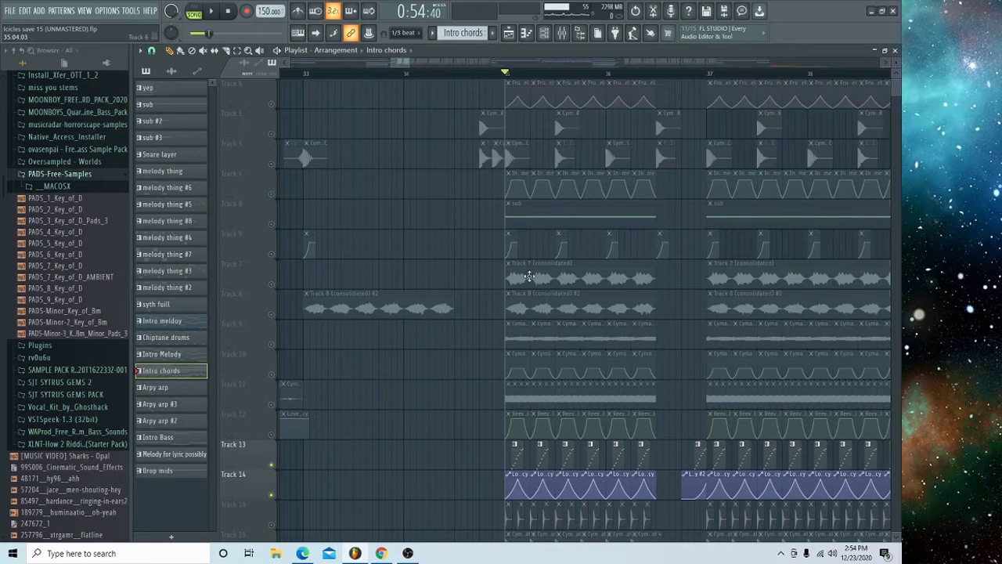
{"action": "scroll", "coordinate": [525, 310], "scroll_direction": "down", "scroll_amount": 6}
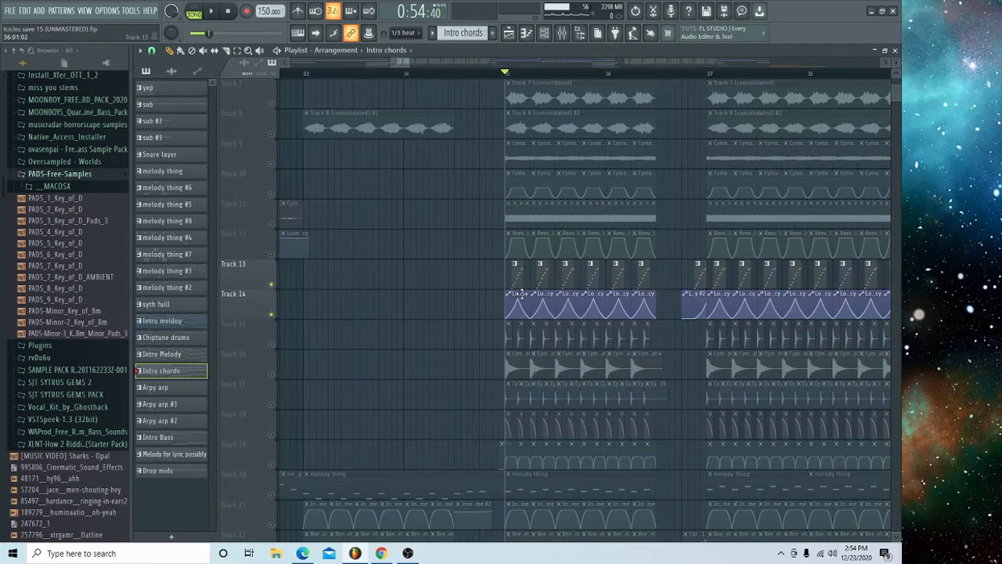
{"action": "key", "text": "space"}
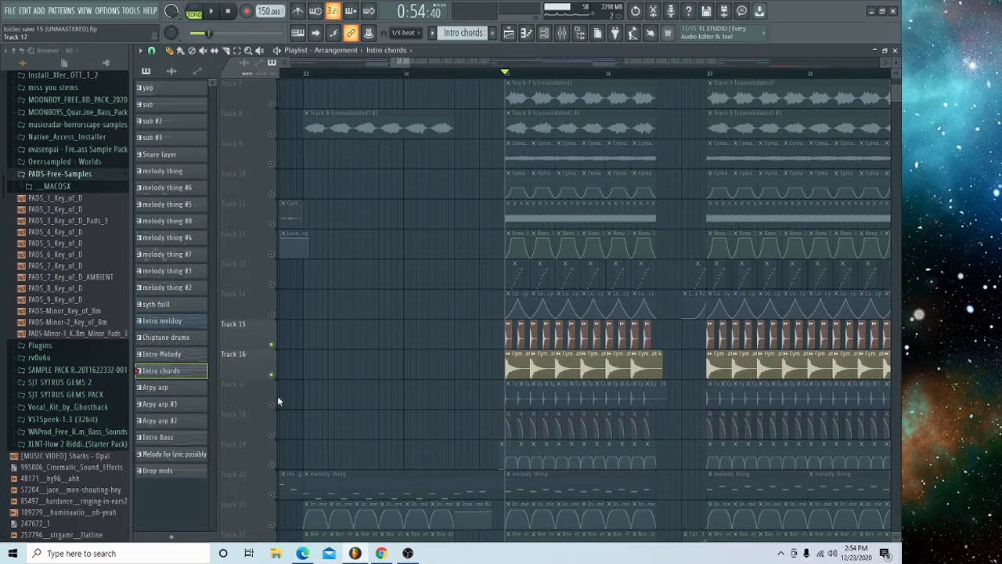
Step: Solo the percussion on Track 17 with its automation on Tracks 18 and 19 and play from bar 35 to past bar 36
{"action": "right_click", "coordinate": [271, 404]}
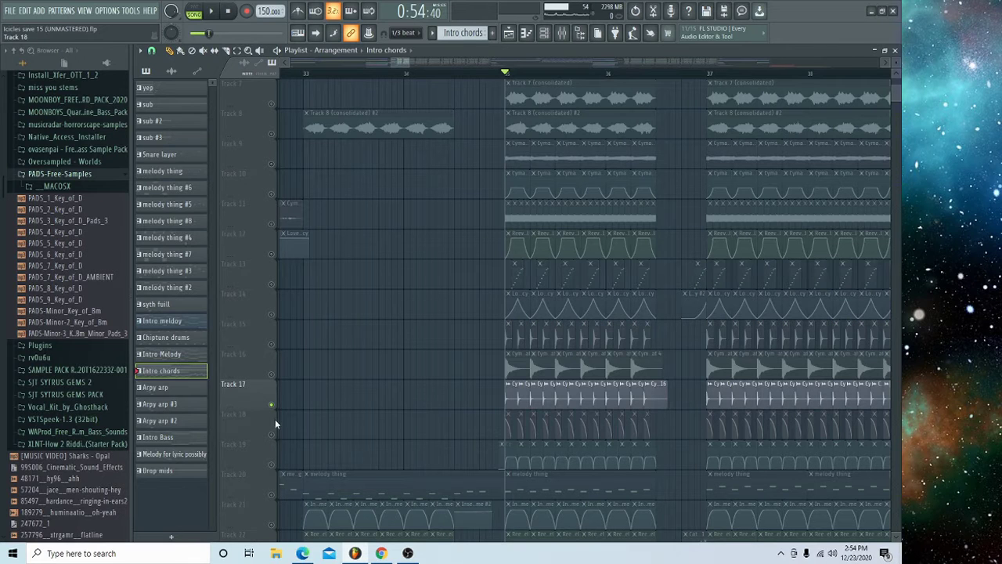
{"action": "left_click", "coordinate": [272, 433]}
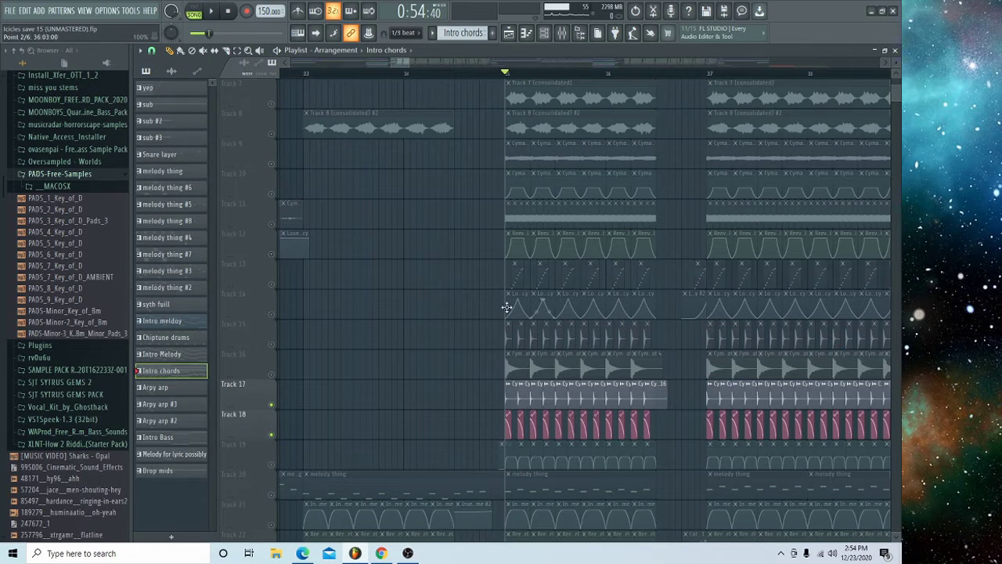
{"action": "left_click", "coordinate": [276, 467]}
{"action": "key", "text": "space"}
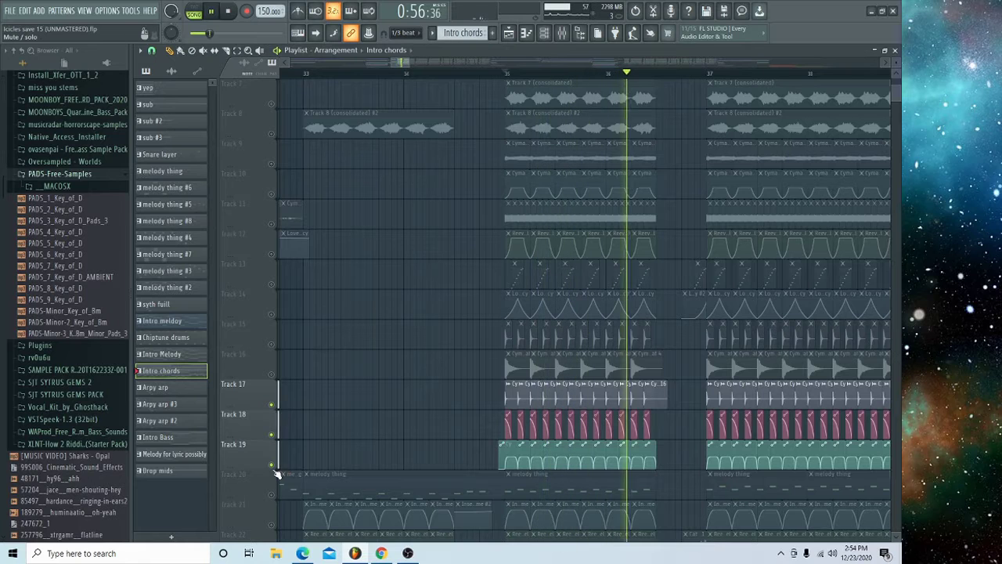
{"action": "key", "text": "space"}
{"action": "left_click", "coordinate": [276, 467]}
{"action": "left_click", "coordinate": [275, 467]}
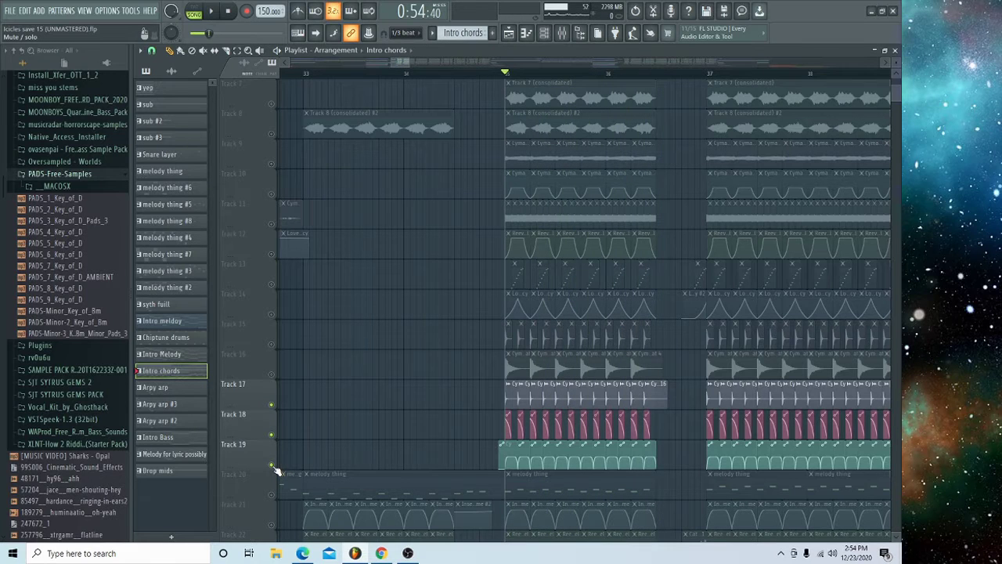
Step: Solo the melody thing pattern on Track 20 with its automation on Tracks 21 and 22, play from bar 35, and restore all tracks
{"action": "right_click", "coordinate": [276, 495]}
{"action": "scroll", "coordinate": [279, 470], "scroll_direction": "down", "scroll_amount": 3}
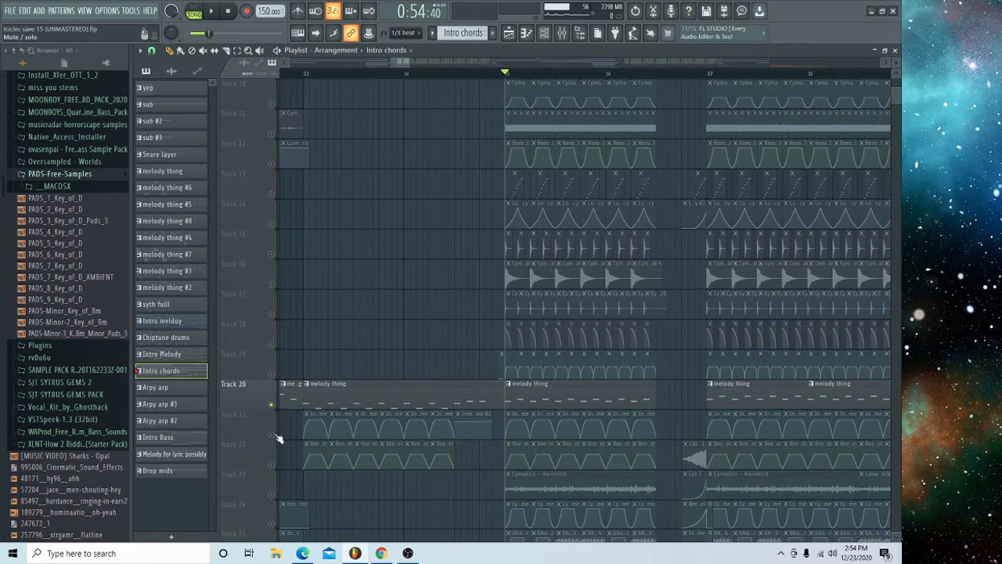
{"action": "left_click", "coordinate": [270, 434]}
{"action": "left_click", "coordinate": [271, 465]}
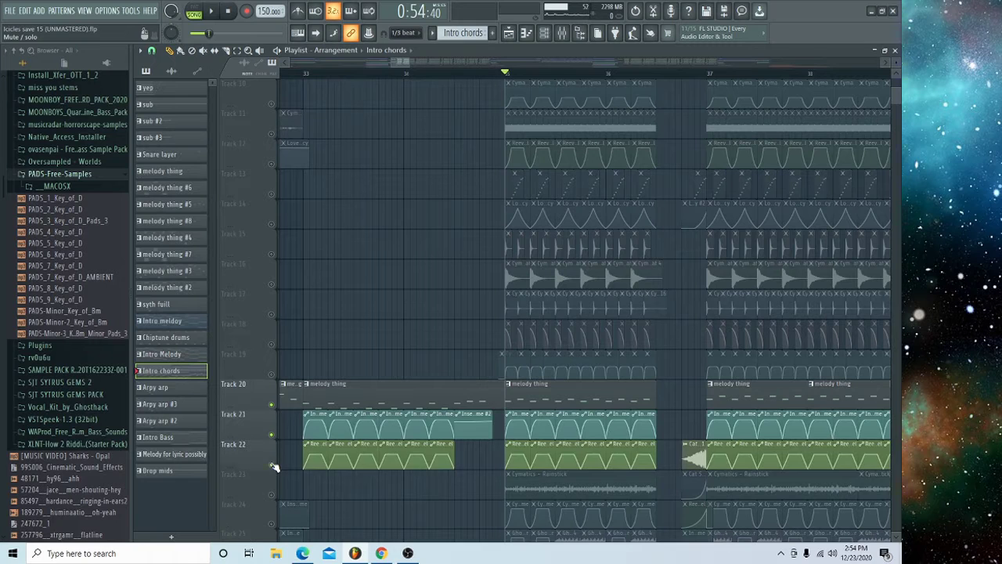
{"action": "key", "text": "space"}
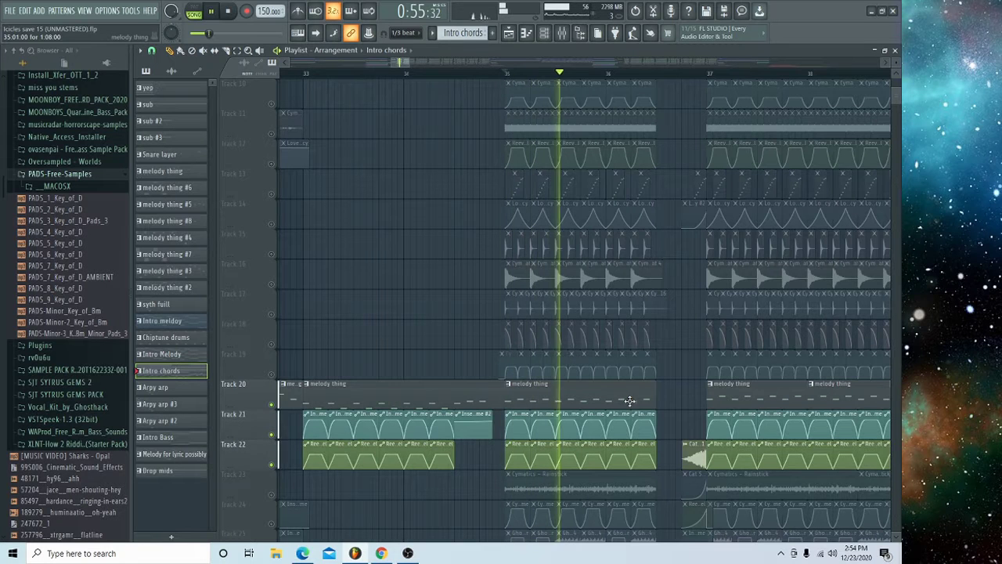
{"action": "key", "text": "space"}
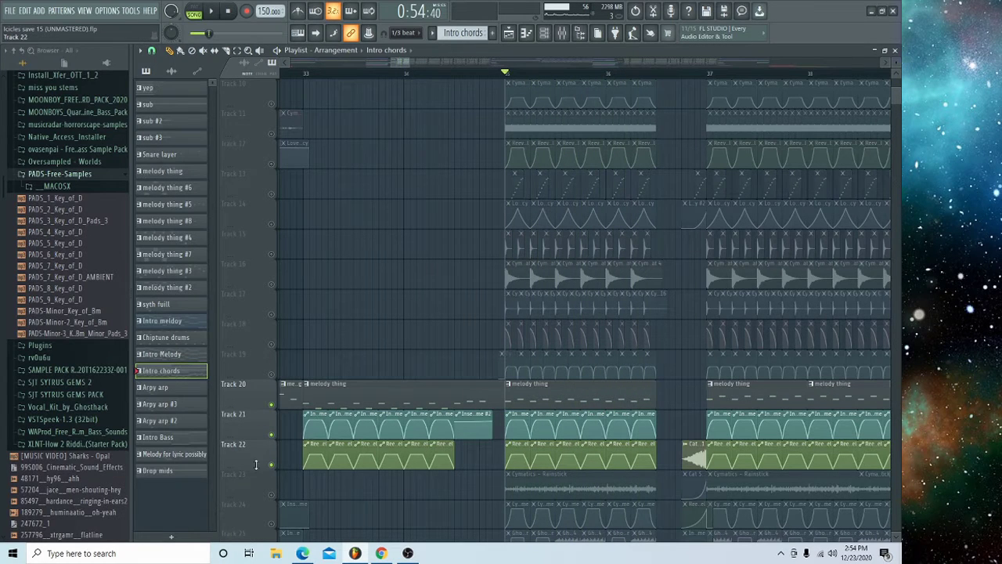
{"action": "right_click", "coordinate": [272, 465]}
{"action": "right_click", "coordinate": [271, 465]}
{"action": "scroll", "coordinate": [368, 413], "scroll_direction": "down", "scroll_amount": 4}
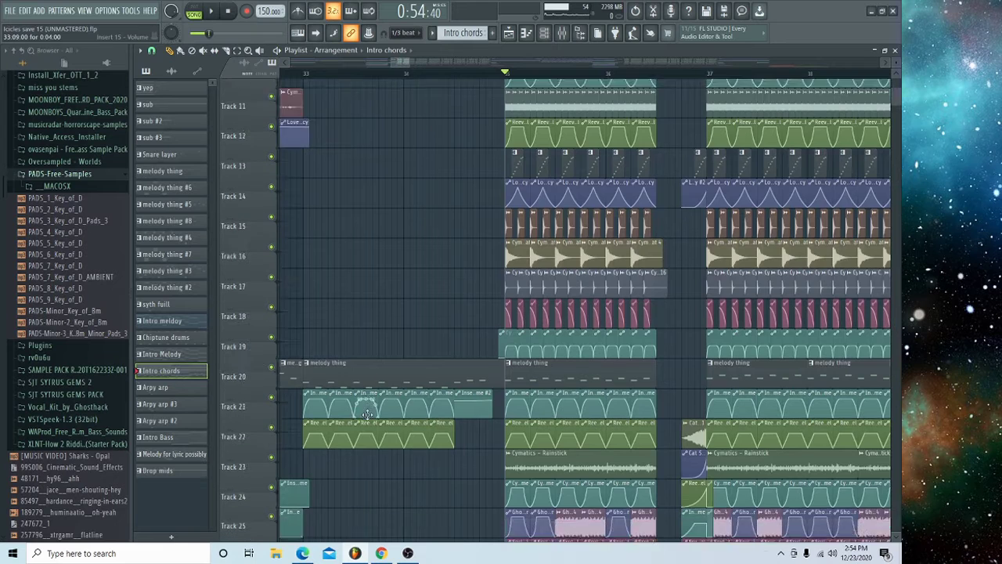
Step: Solo the Cymatics - Rainstick clips on Track 23 with the automation on Track 24 and play from bar 35 to about bar 36
{"action": "right_click", "coordinate": [272, 376]}
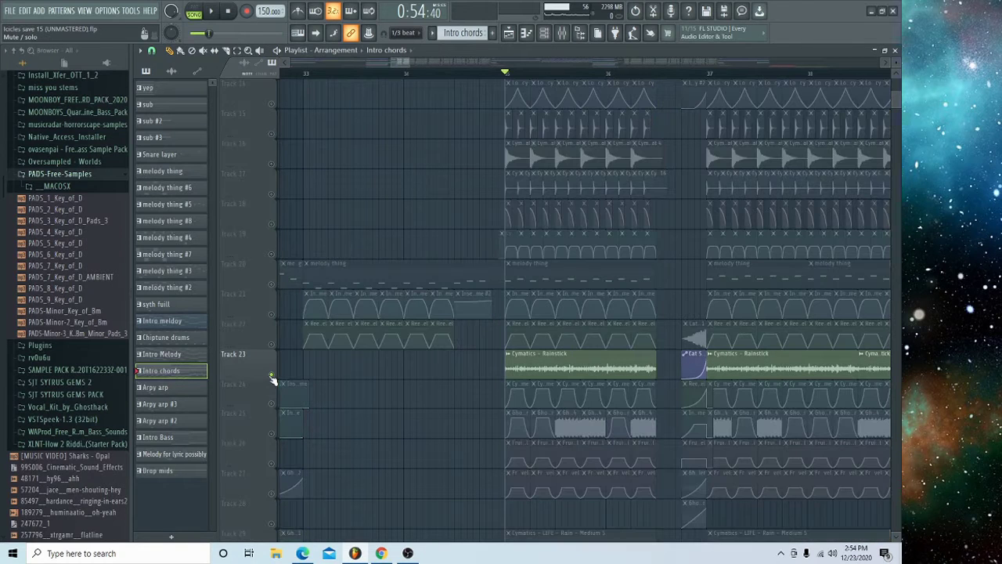
{"action": "left_click", "coordinate": [273, 404]}
{"action": "key", "text": "space"}
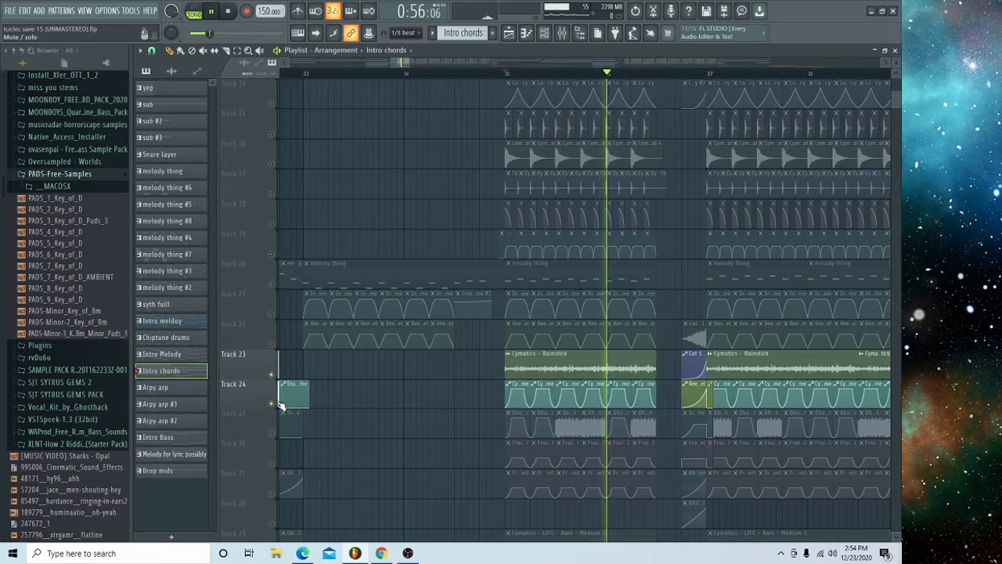
{"action": "key", "text": "space"}
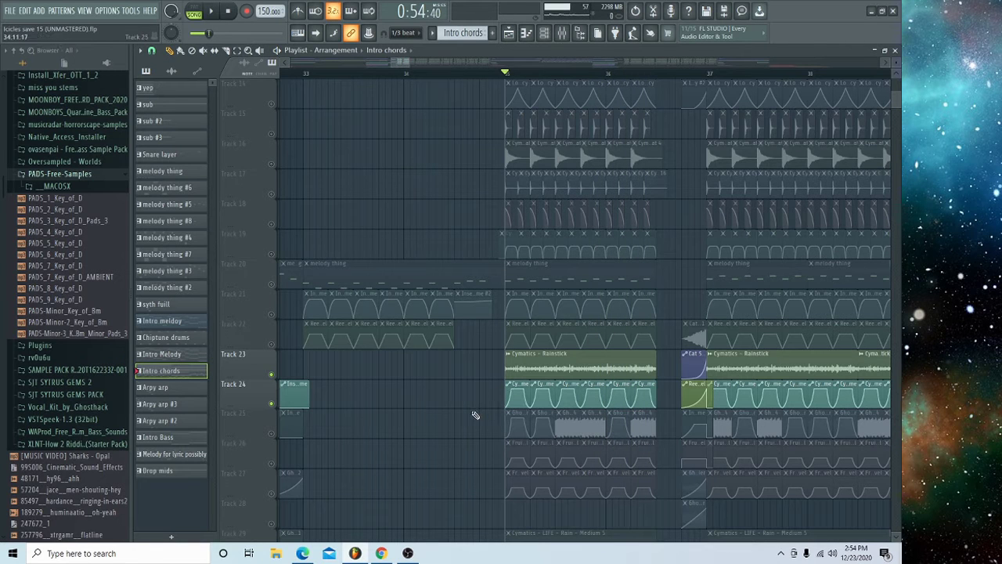
Step: Select the Ghosthack Downsweep 4 sample, solo its clips on Track 25, and play them from bar 35
{"action": "left_click", "coordinate": [571, 424]}
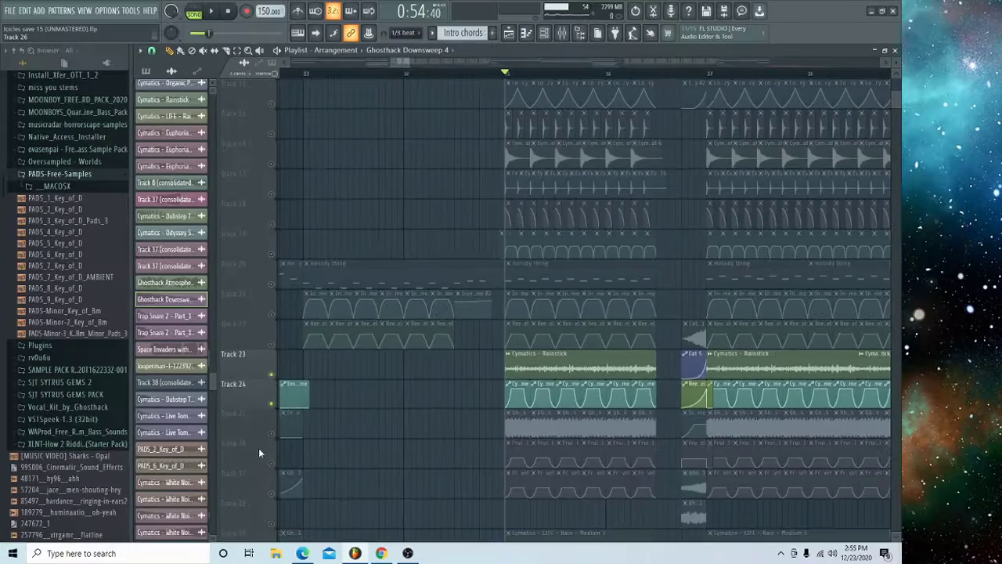
{"action": "right_click", "coordinate": [271, 433]}
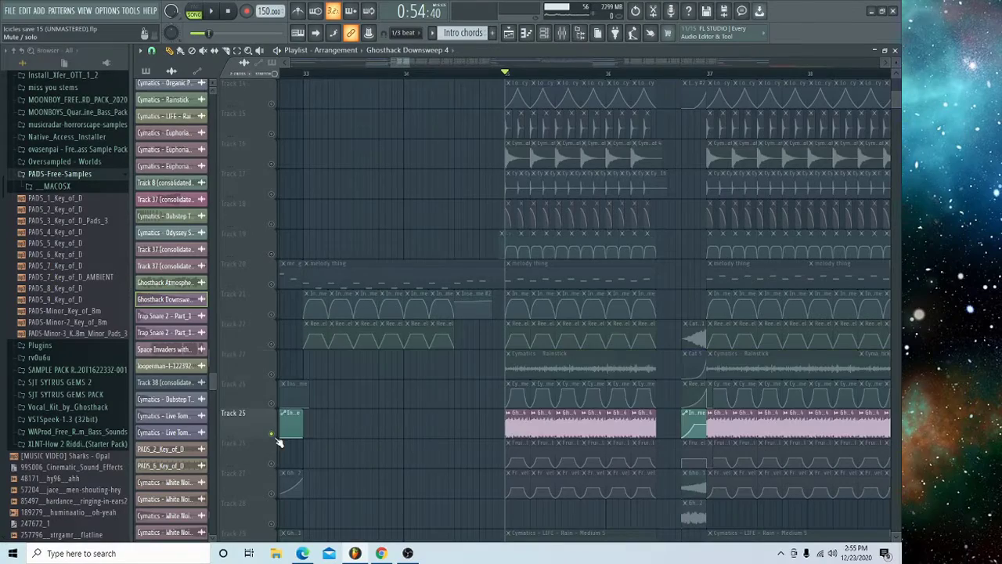
{"action": "key", "text": "space"}
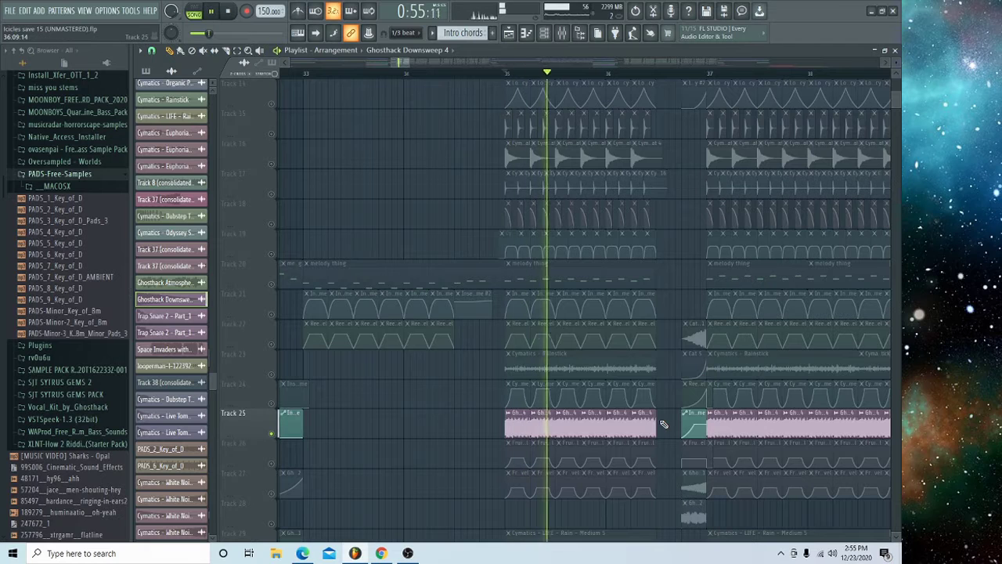
{"action": "key", "text": "space"}
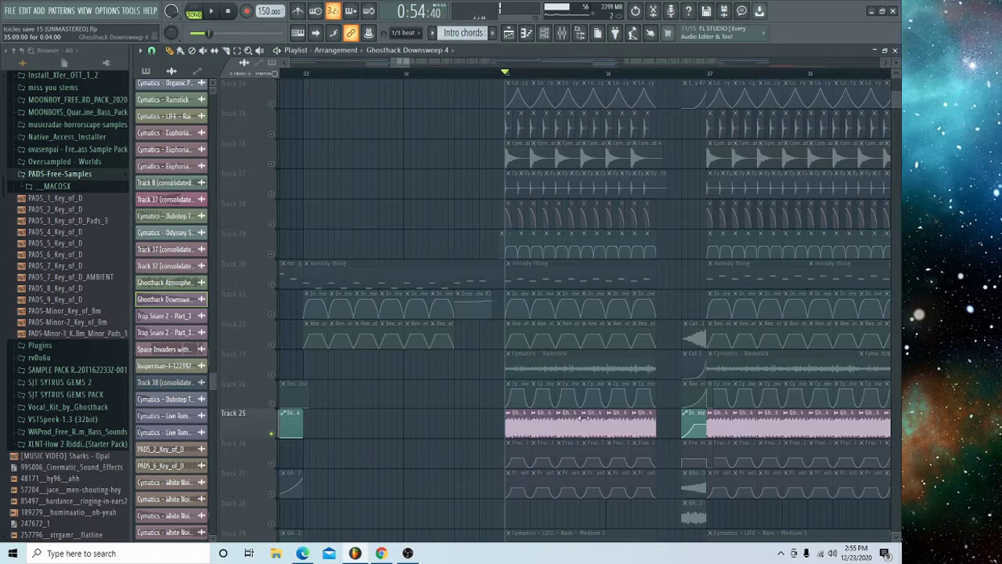
Step: Add the automation on Tracks 26 and 27 to the soloed downsweep, play from bar 35, and restore all tracks
{"action": "left_click", "coordinate": [271, 463]}
{"action": "left_click", "coordinate": [271, 493]}
{"action": "scroll", "coordinate": [494, 381], "scroll_direction": "down", "scroll_amount": 3}
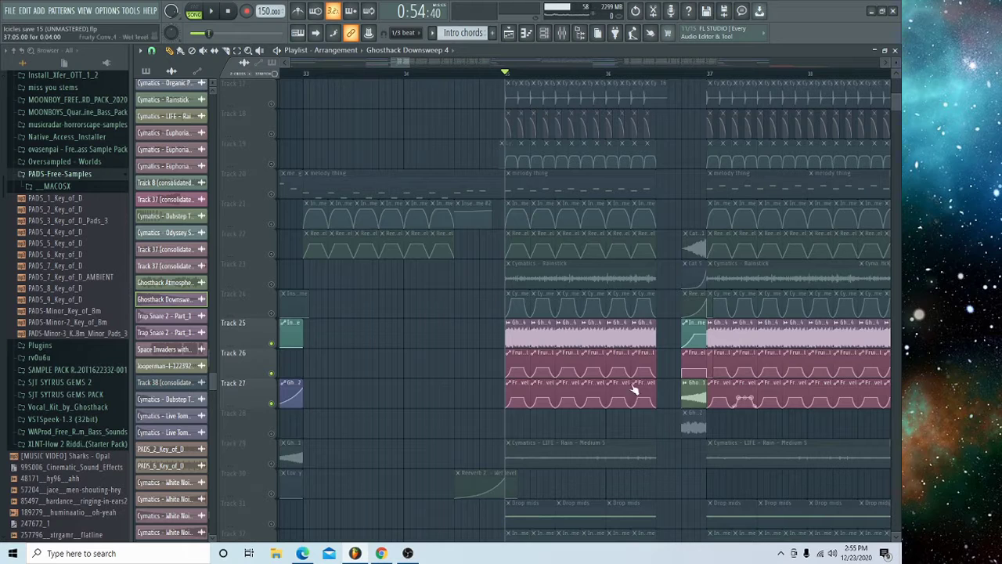
{"action": "key", "text": "space"}
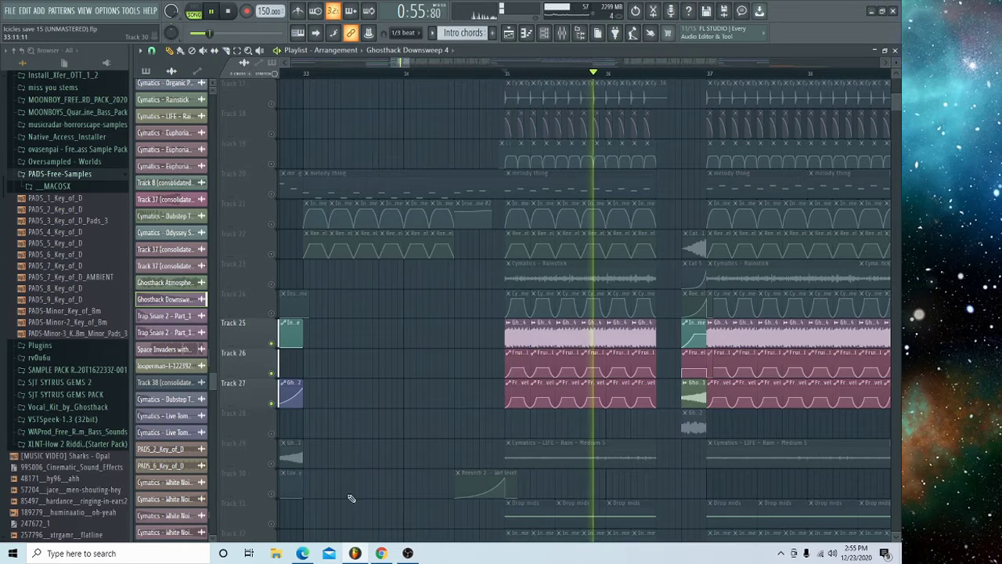
{"action": "key", "text": "space"}
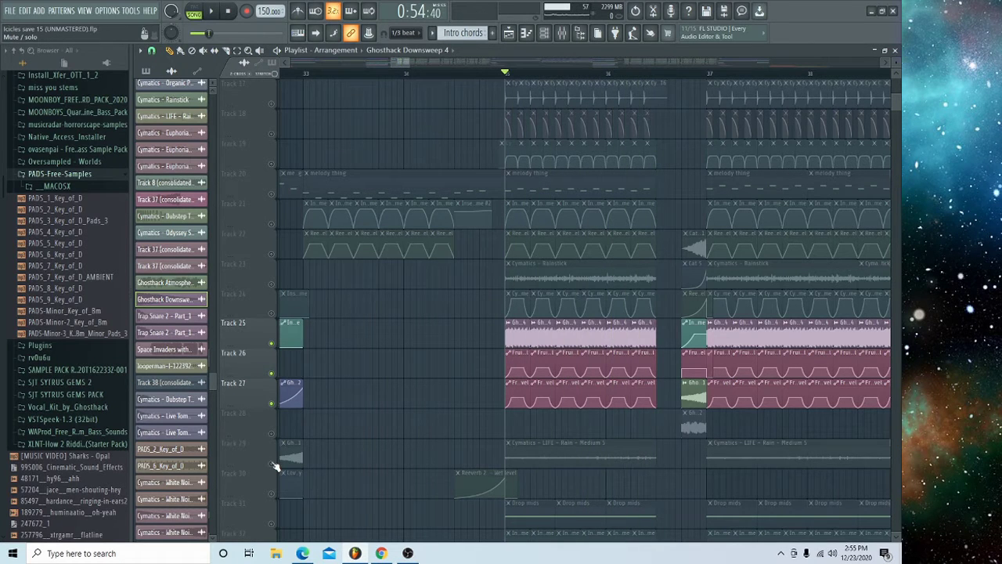
{"action": "right_click", "coordinate": [275, 464]}
{"action": "right_click", "coordinate": [275, 465]}
Step: Solo the Drop mids pattern on Track 31 with its automation on Track 32, play from bar 35, and restore all tracks
{"action": "scroll", "coordinate": [275, 404], "scroll_direction": "down", "scroll_amount": 5}
{"action": "right_click", "coordinate": [272, 374]}
{"action": "left_click", "coordinate": [272, 405]}
{"action": "key", "text": "space"}
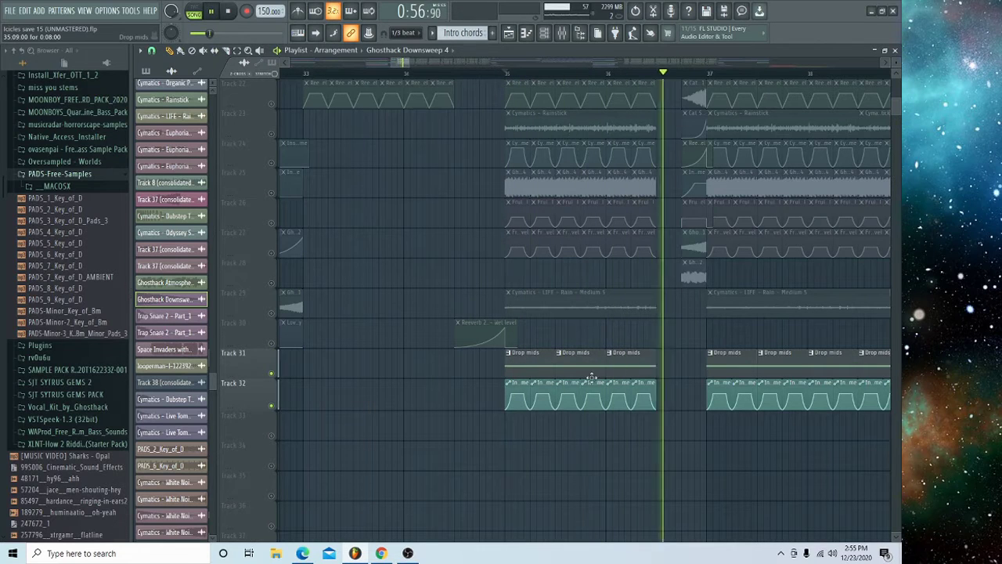
{"action": "key", "text": "space"}
{"action": "right_click", "coordinate": [253, 366]}
{"action": "key", "text": "Escape"}
{"action": "right_click", "coordinate": [272, 375]}
{"action": "right_click", "coordinate": [273, 379]}
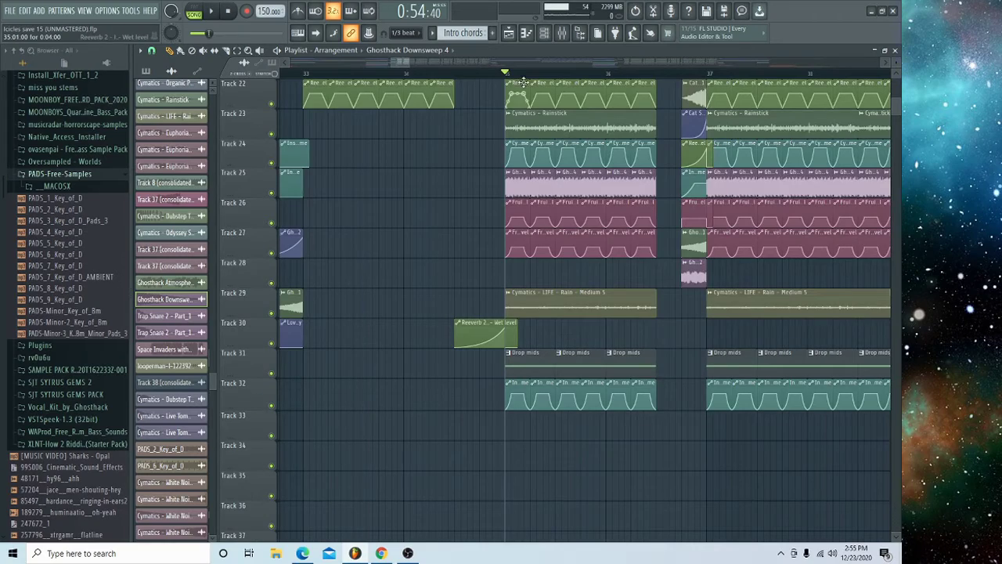
Step: Select the last beat before bar 37 across the tracks and play that fill with all tracks on
{"action": "scroll", "coordinate": [530, 80], "scroll_direction": "down", "scroll_amount": 2}
{"action": "scroll", "coordinate": [530, 80], "scroll_direction": "down", "scroll_amount": 8}
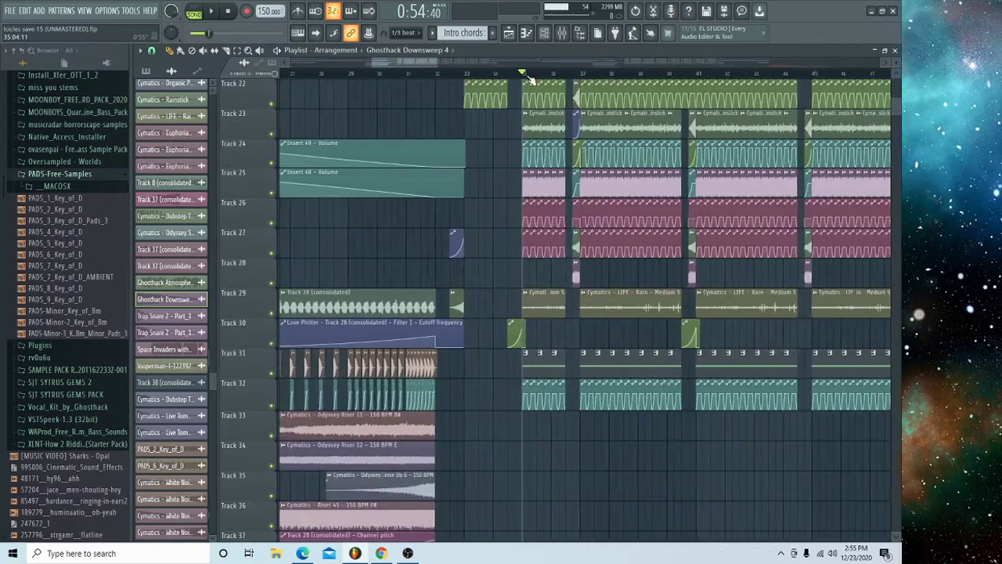
{"action": "scroll", "coordinate": [571, 163], "scroll_direction": "up", "scroll_amount": 5}
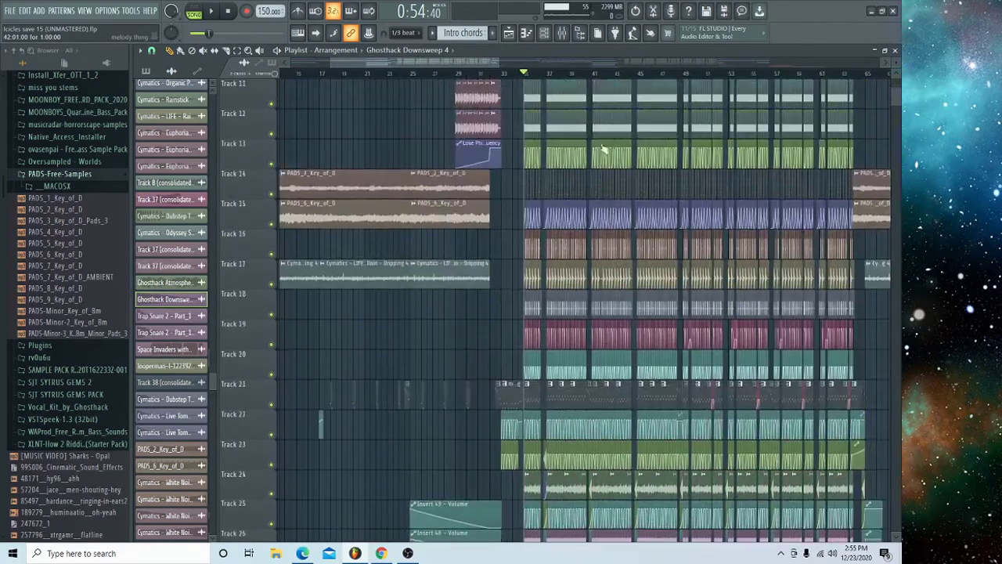
{"action": "scroll", "coordinate": [542, 78], "scroll_direction": "up", "scroll_amount": 6}
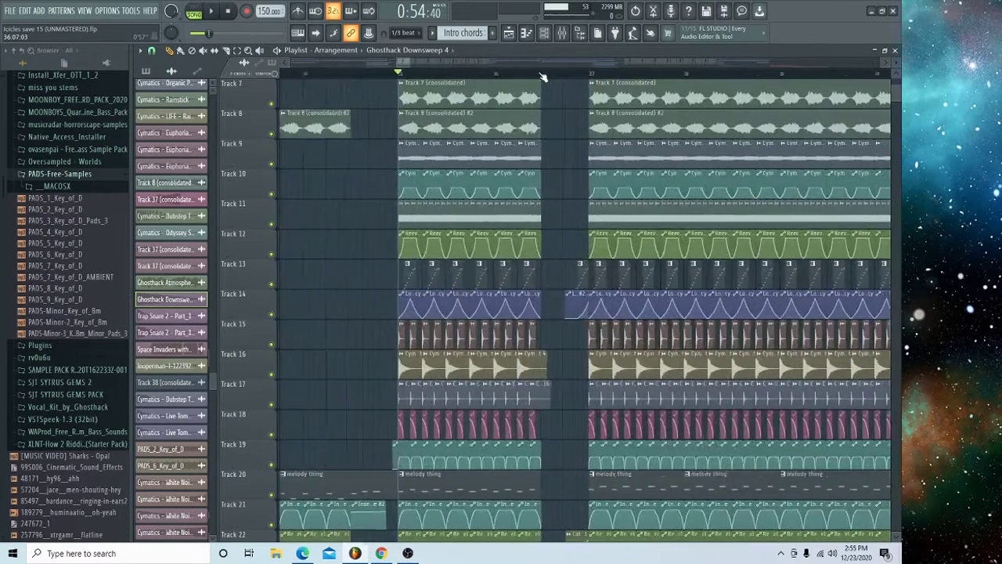
{"action": "scroll", "coordinate": [433, 133], "scroll_direction": "down", "scroll_amount": 2}
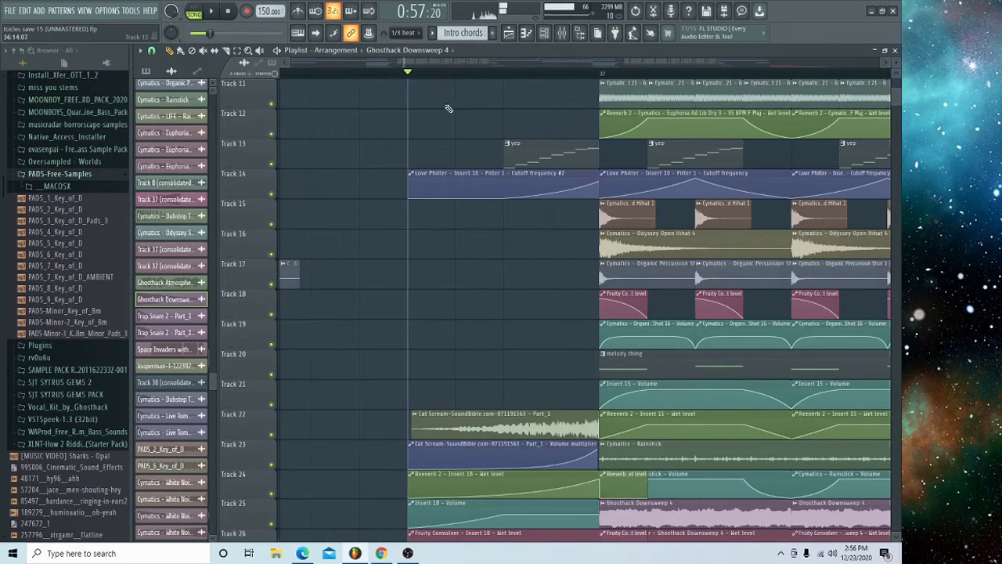
{"action": "left_click_drag", "start_coordinate": [413, 78], "coordinate": [599, 94]}
{"action": "key", "text": "space"}
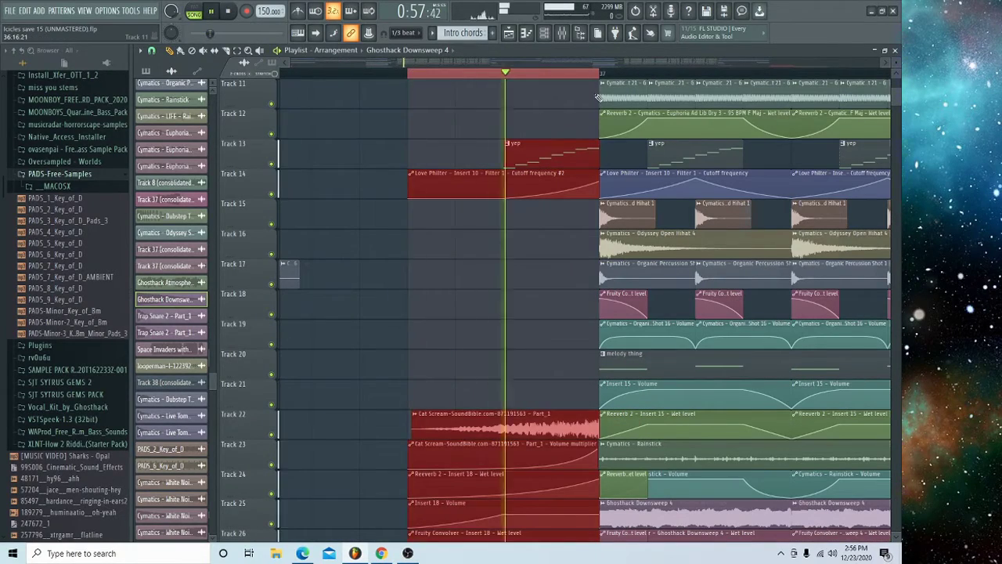
{"action": "key", "text": "space"}
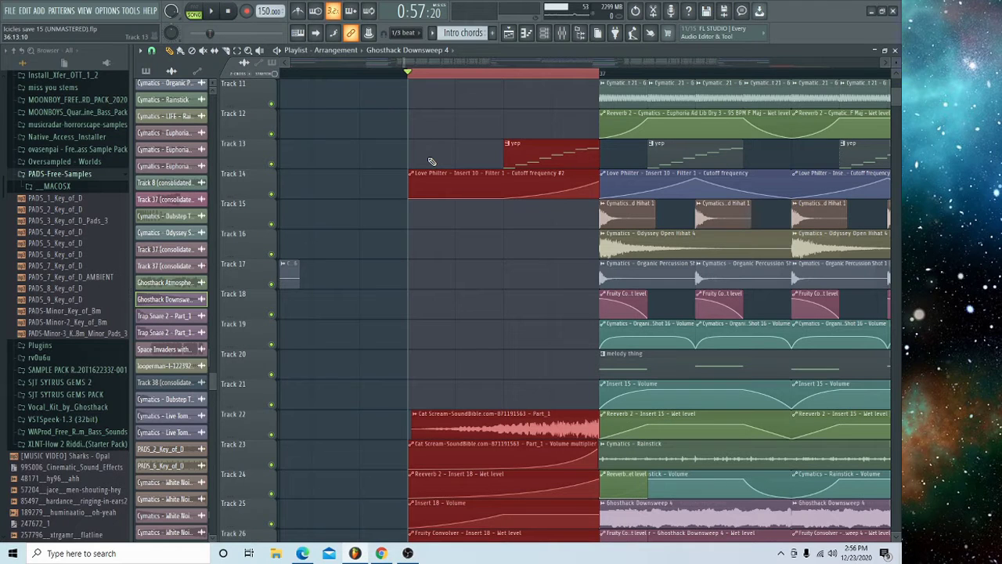
Step: Solo the Love Philter cutoff automation on Track 14 together with the yep pattern on Track 13, and play the fill before bar 37
{"action": "left_click", "coordinate": [416, 225]}
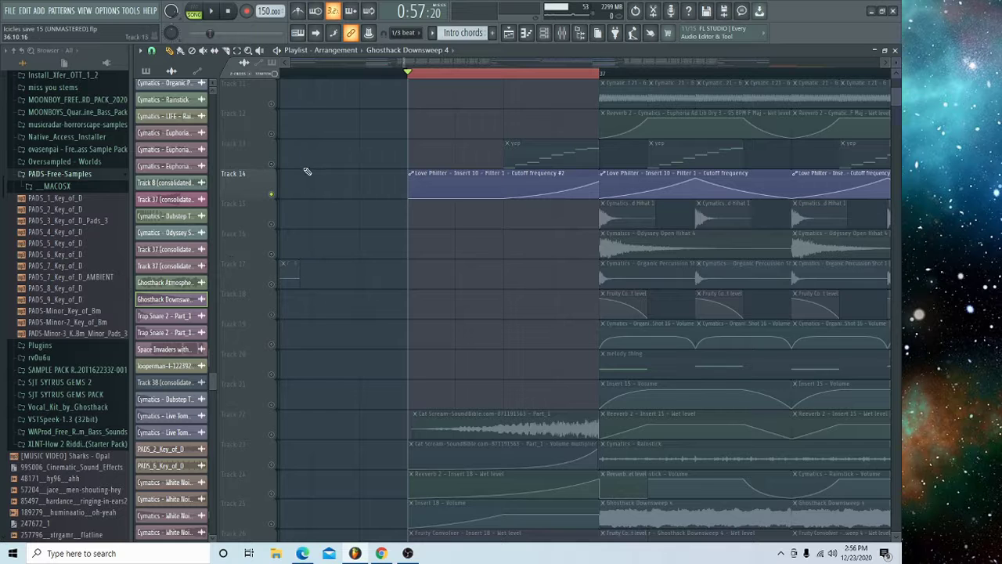
{"action": "scroll", "coordinate": [571, 188], "scroll_direction": "down", "scroll_amount": 5}
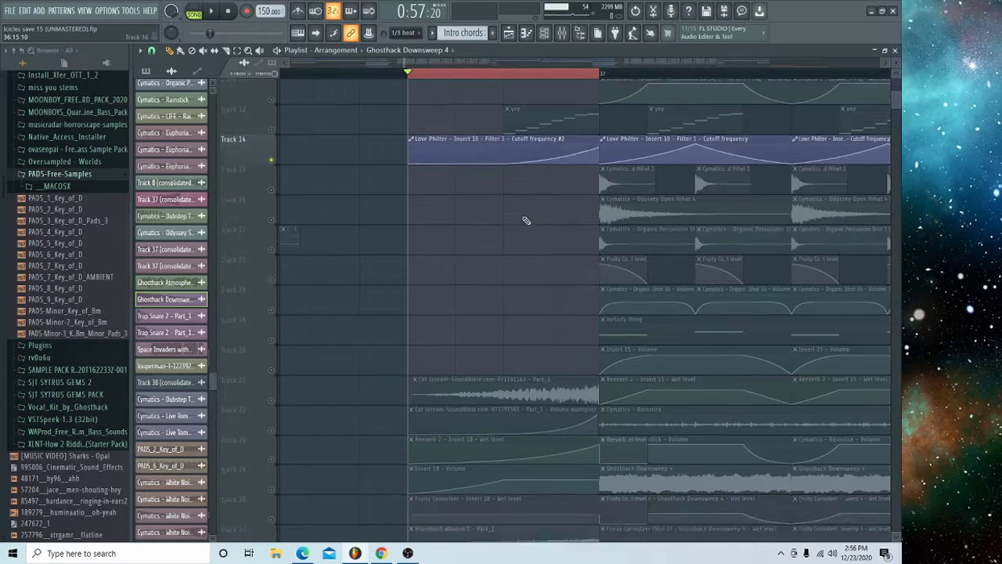
{"action": "scroll", "coordinate": [526, 223], "scroll_direction": "up", "scroll_amount": 7}
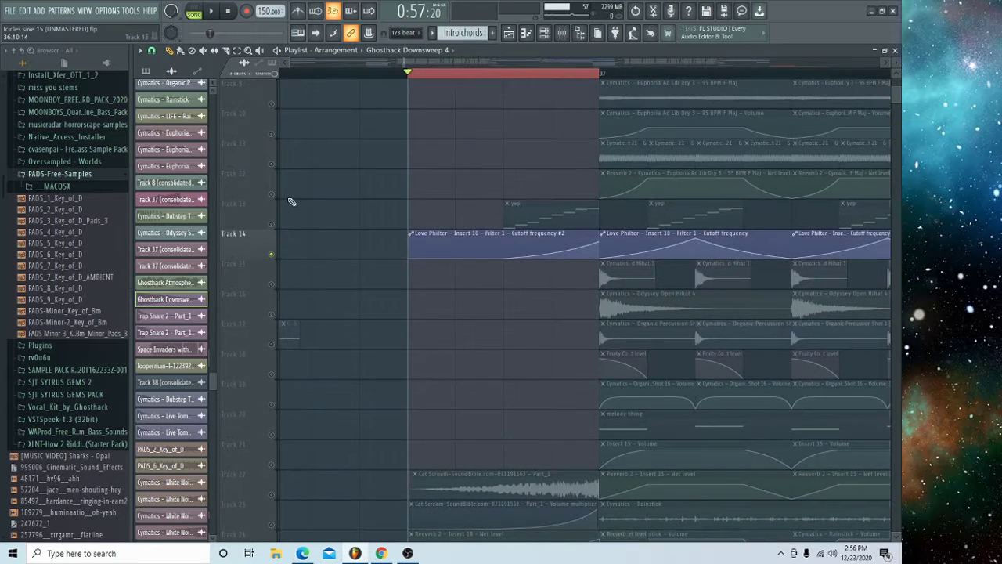
{"action": "left_click", "coordinate": [276, 227]}
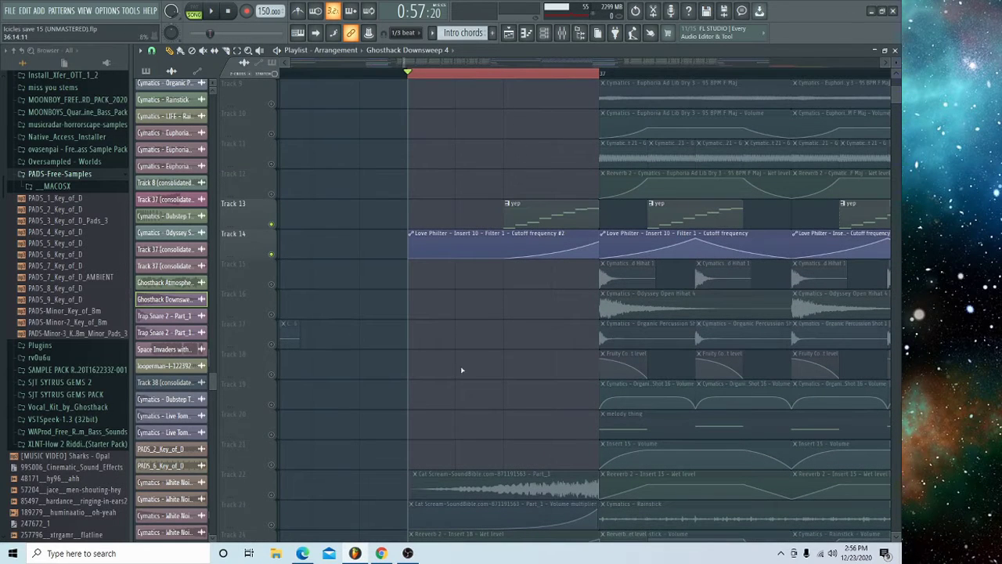
{"action": "key", "text": "space"}
Step: Solo the Cat Scream clip on Track 22 with its volume automation on Track 23, play it, and add the Reeverb 2 automation on Track 24
{"action": "scroll", "coordinate": [320, 336], "scroll_direction": "down", "scroll_amount": 7}
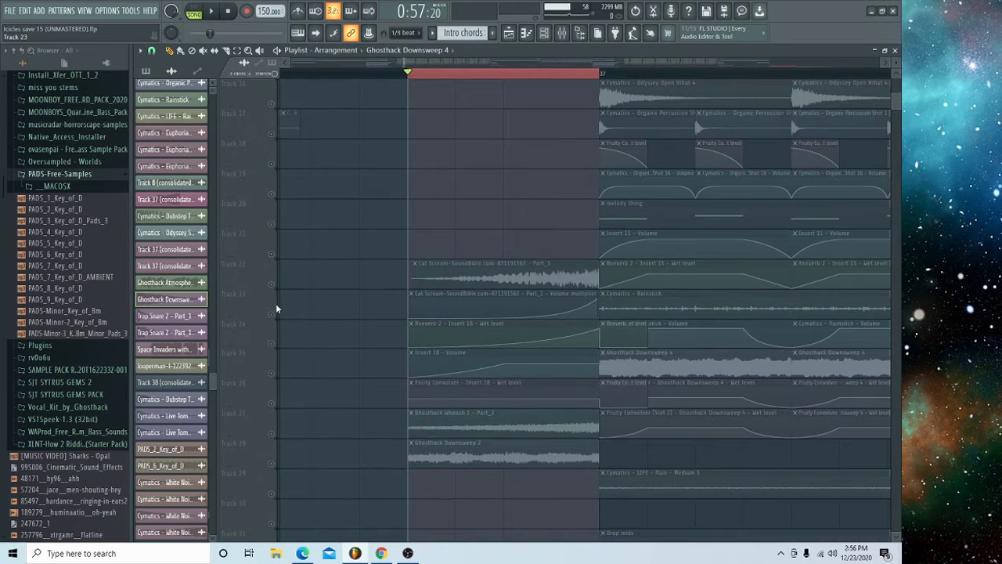
{"action": "left_click", "coordinate": [274, 285]}
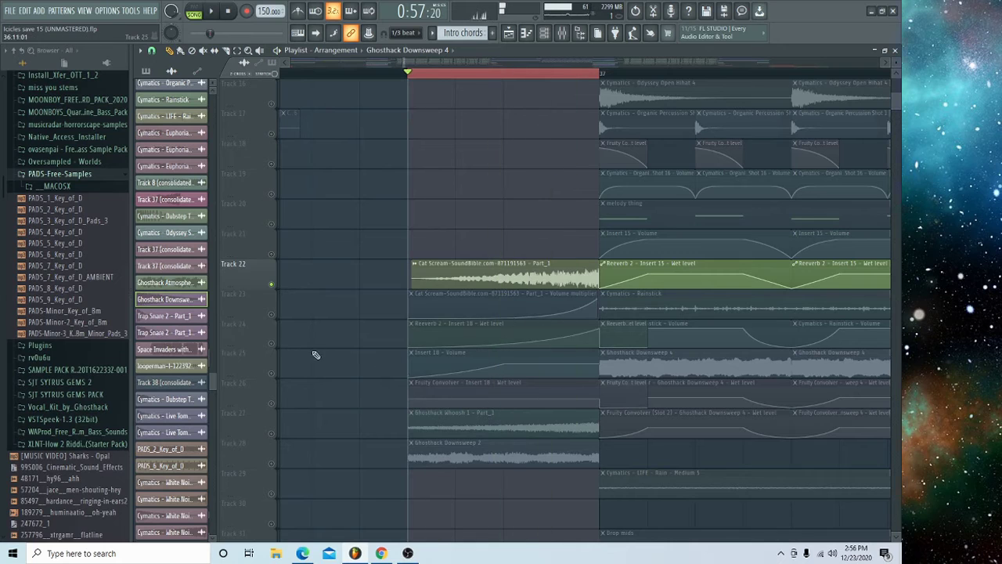
{"action": "left_click_drag", "start_coordinate": [271, 344], "coordinate": [272, 315]}
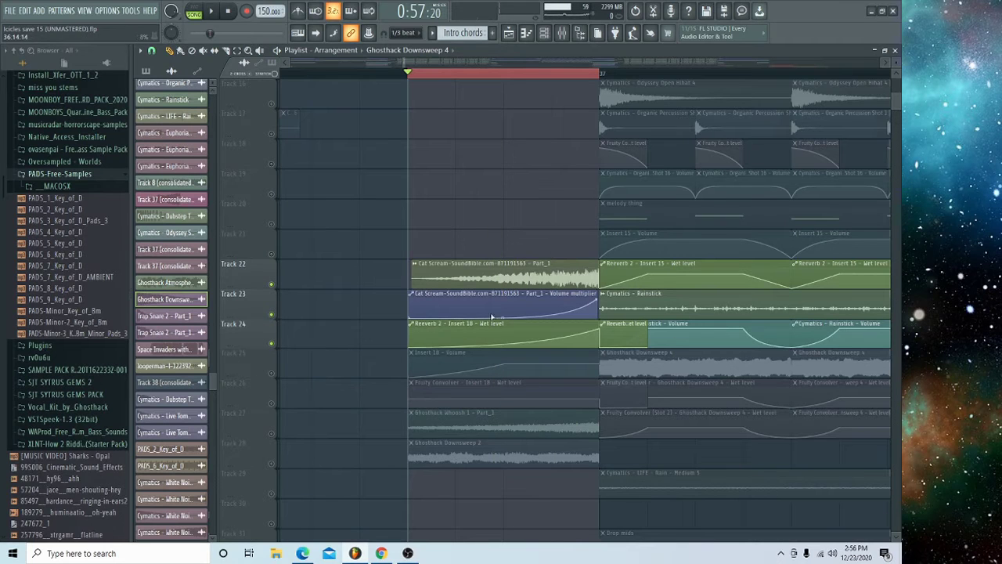
{"action": "left_click", "coordinate": [271, 344]}
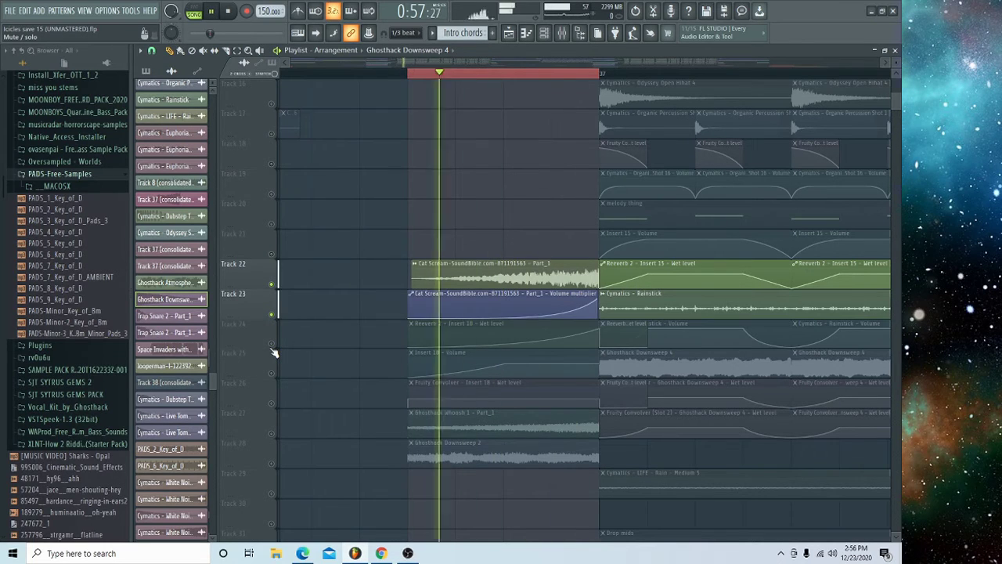
{"action": "left_click", "coordinate": [271, 344]}
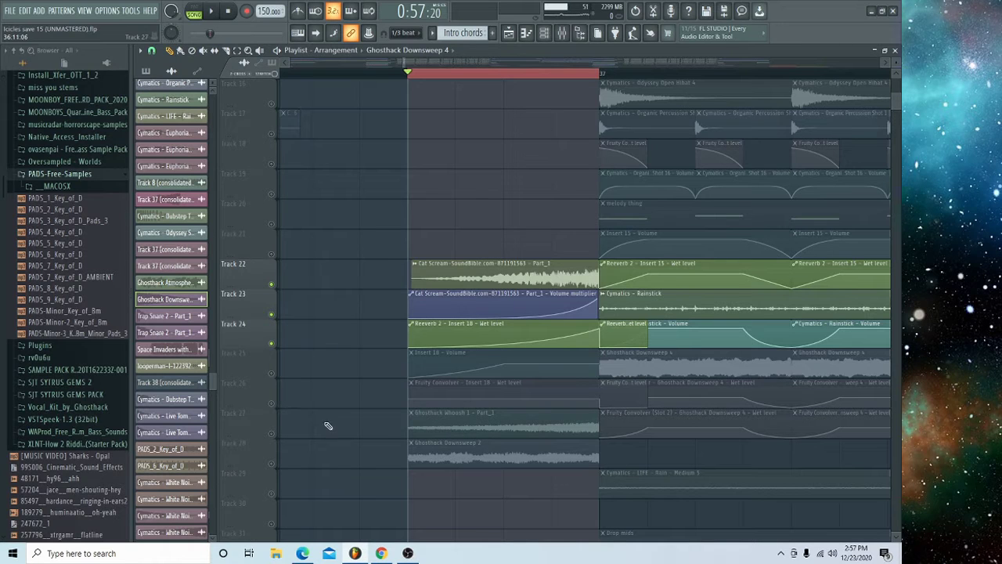
Step: Add the Insert 18 volume and Fruity Convolver wet level automation on Tracks 25 and 26 to the soloed Cat Scream and play it
{"action": "left_click", "coordinate": [272, 374]}
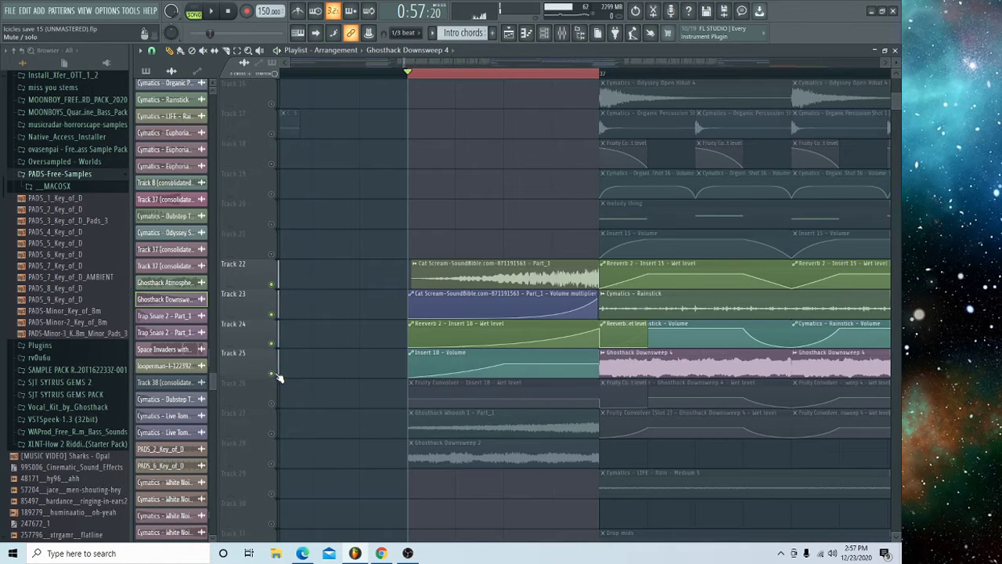
{"action": "left_click", "coordinate": [272, 404]}
{"action": "key", "text": "space"}
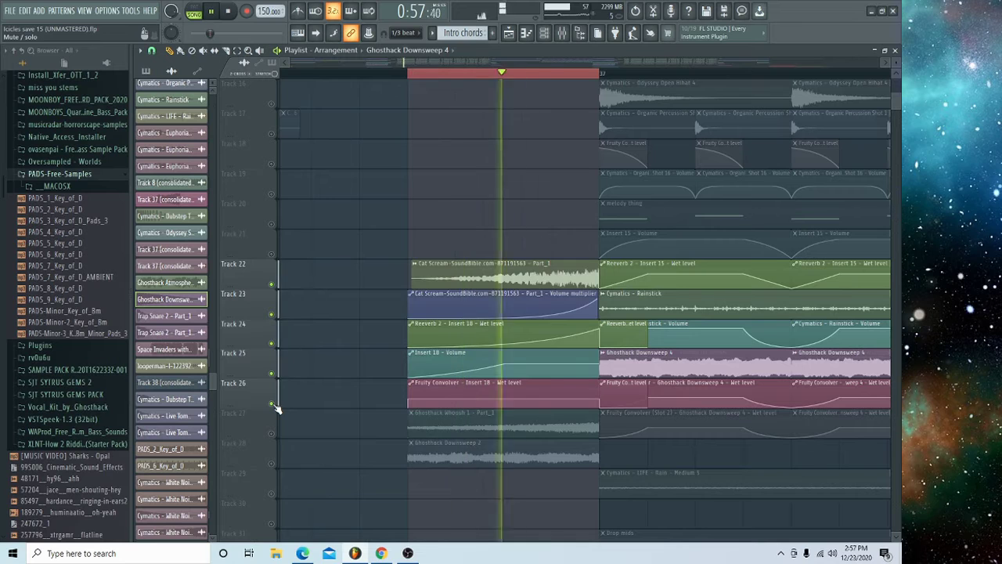
{"action": "key", "text": "space"}
Step: Solo and play the Ghosthack Whoosh 1 clip on Track 27, and play it again with Ghosthack Downsweep 2 on Track 28 added
{"action": "left_click", "coordinate": [272, 434]}
{"action": "left_click", "coordinate": [271, 433]}
{"action": "right_click", "coordinate": [272, 434]}
{"action": "key", "text": "space"}
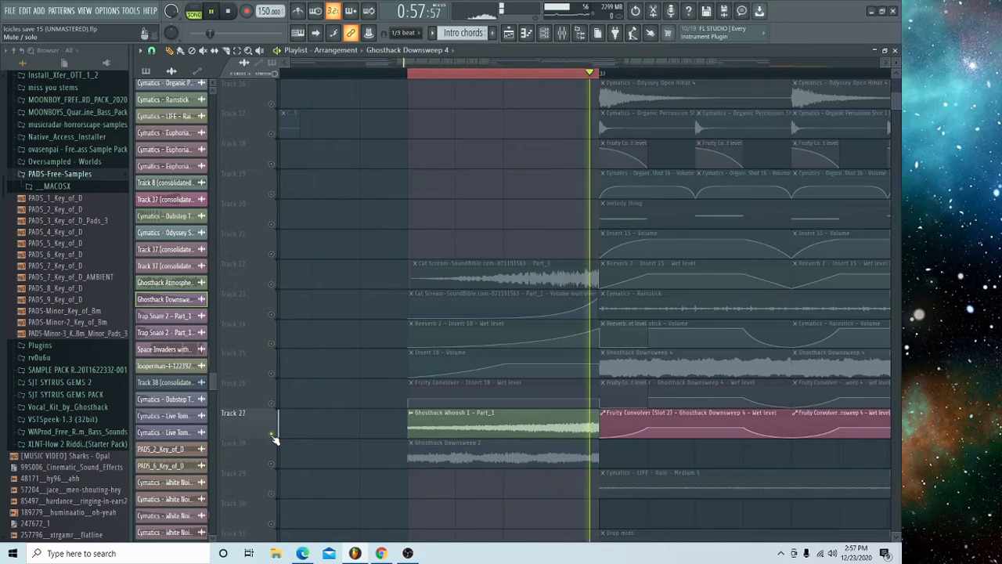
{"action": "key", "text": "space"}
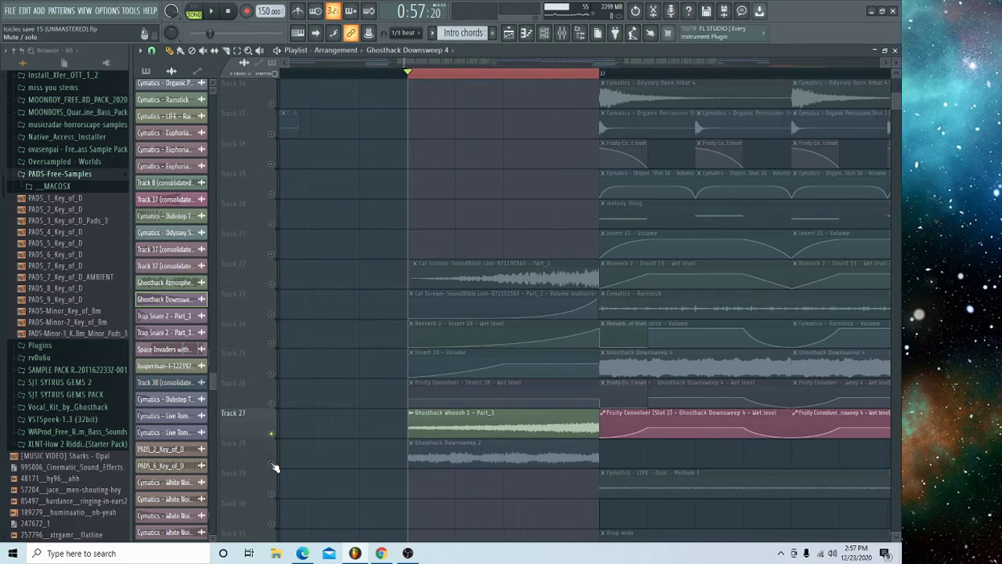
{"action": "left_click", "coordinate": [272, 464]}
{"action": "key", "text": "space"}
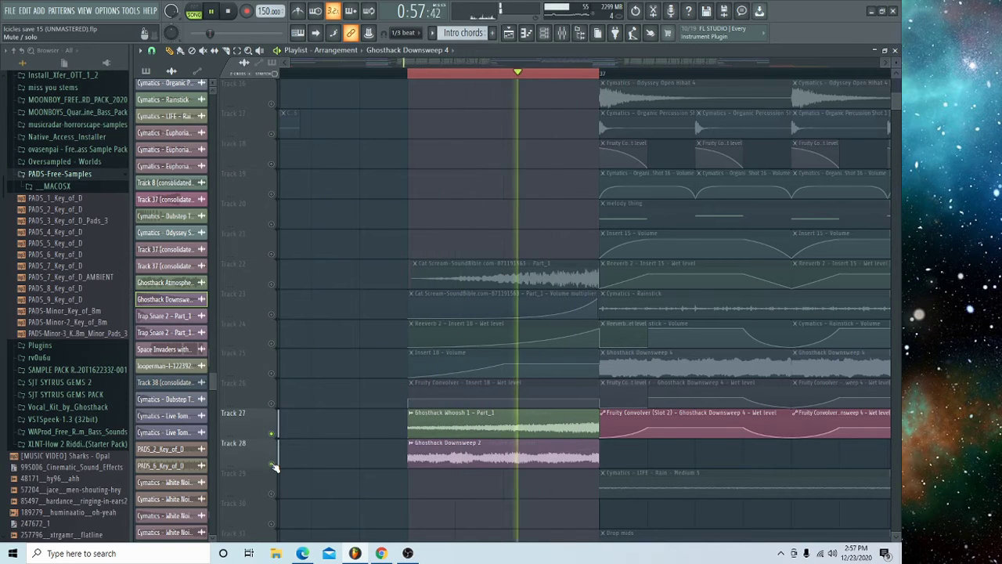
{"action": "key", "text": "space"}
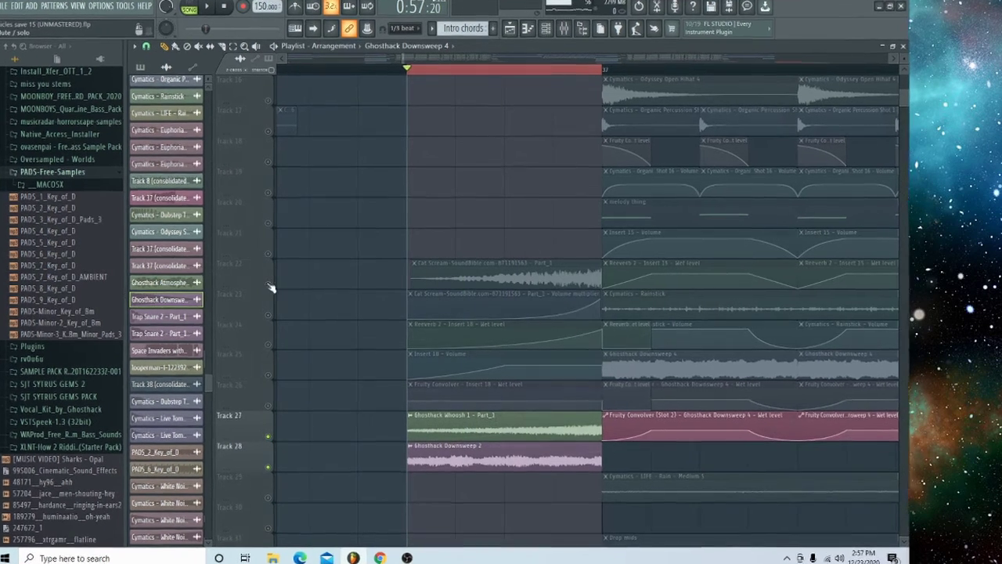
Step: Restore all tracks and play the fill, comparing it with the Ghosthack Downsweep 2 clip on Track 28 muted and unmuted
{"action": "left_click", "coordinate": [269, 285]}
{"action": "key", "text": "space"}
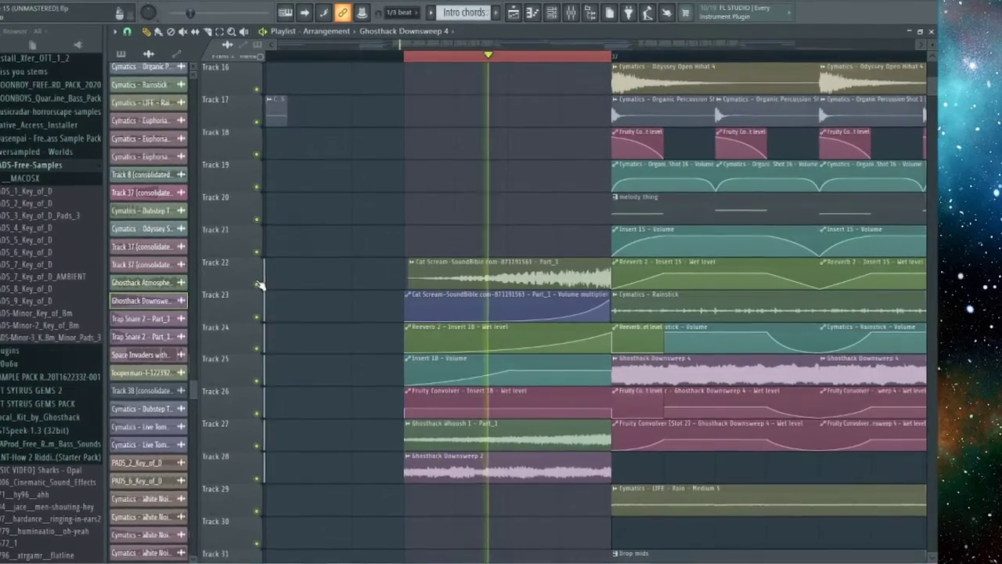
{"action": "key", "text": "space"}
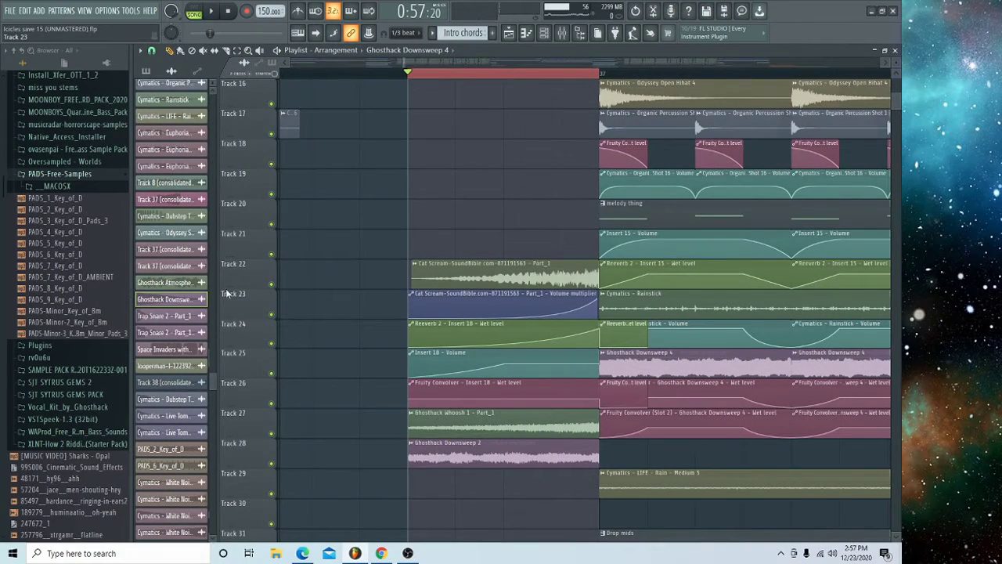
{"action": "left_click", "coordinate": [271, 465]}
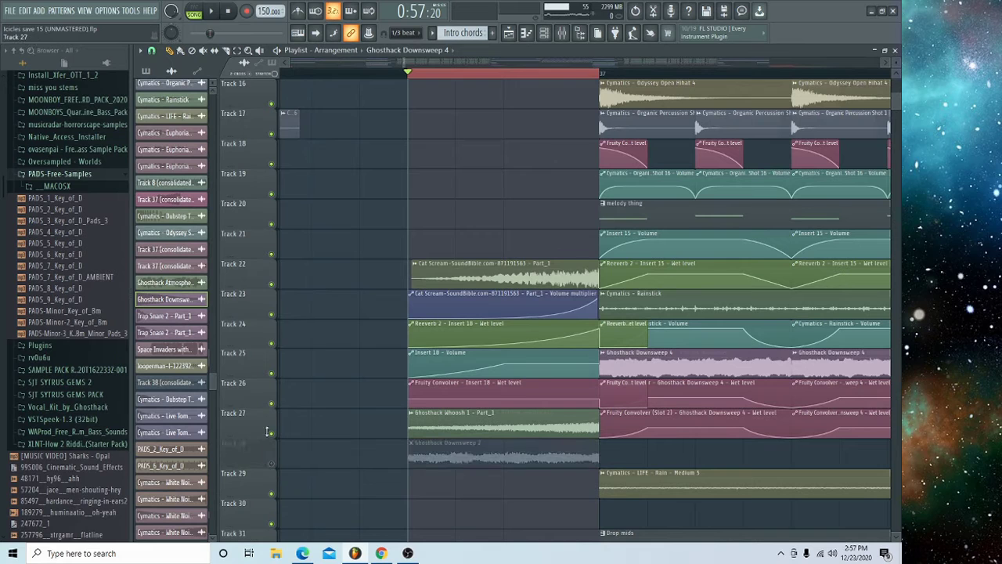
{"action": "key", "text": "space"}
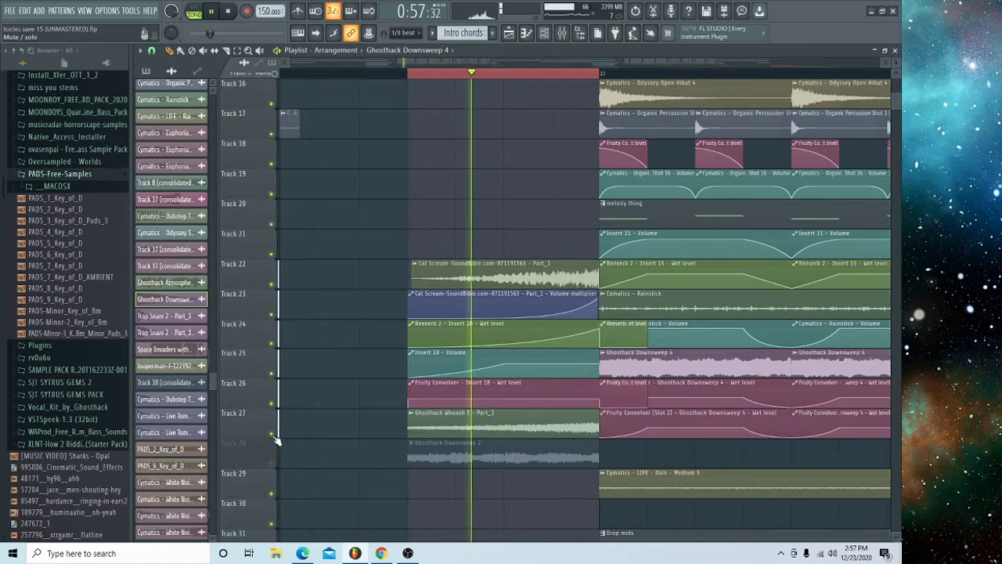
{"action": "left_click", "coordinate": [274, 463]}
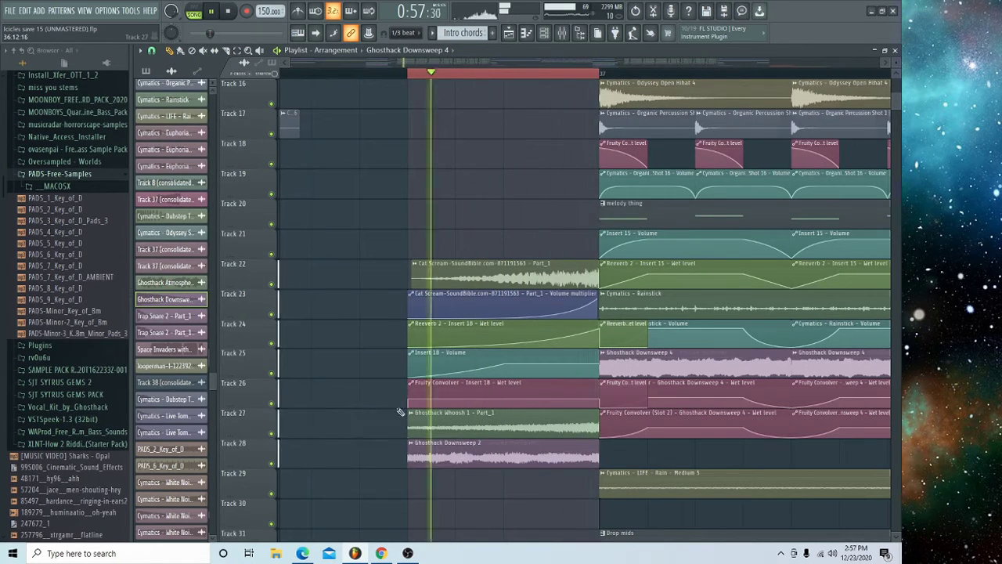
{"action": "key", "text": "space"}
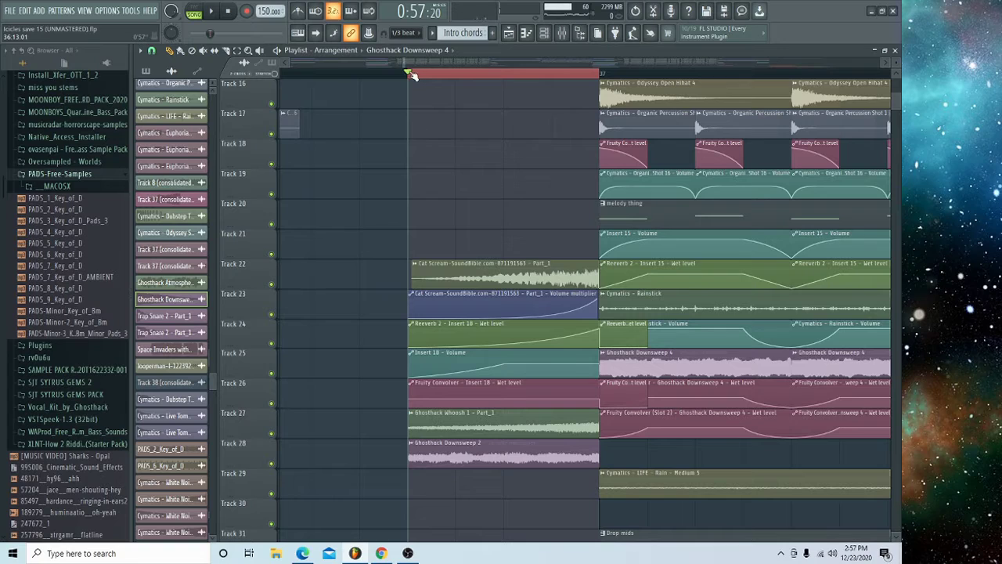
Step: Solo the Cat Scream clip on Track 22, play it with effects bypassed on mixer tracks 16 and 18, and re-enable those effects
{"action": "right_click", "coordinate": [275, 285]}
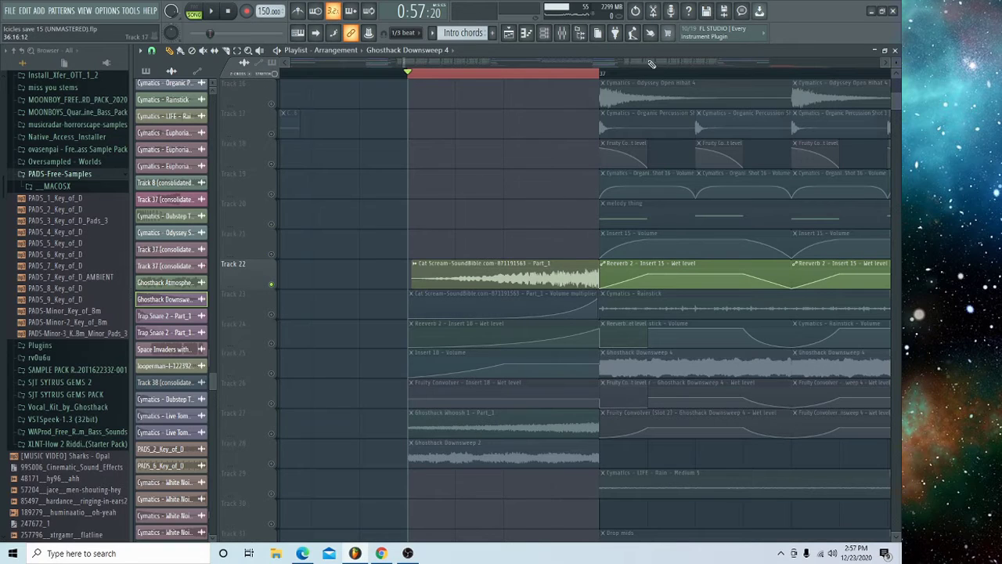
{"action": "left_click", "coordinate": [561, 33]}
{"action": "key", "text": "space"}
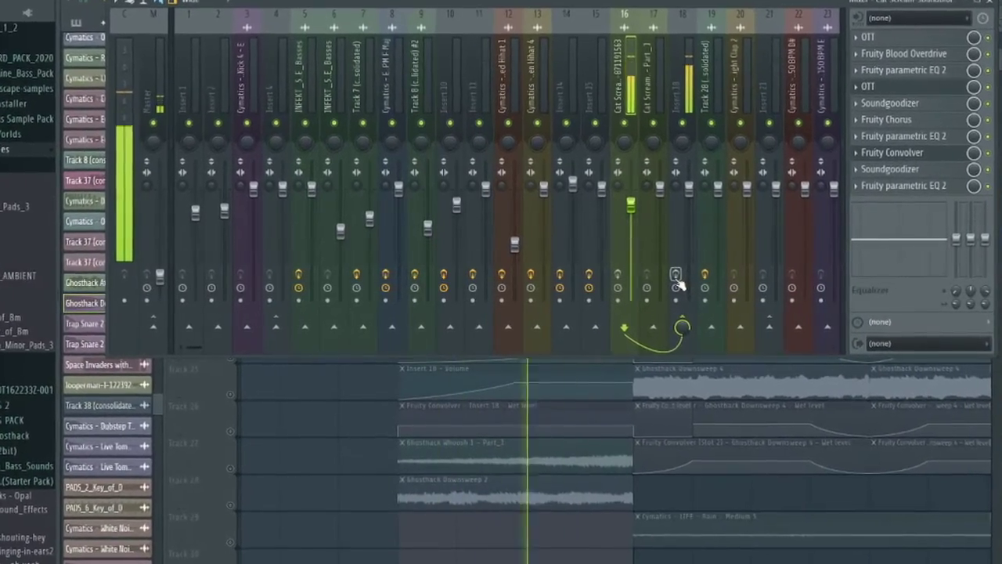
{"action": "left_click", "coordinate": [675, 275]}
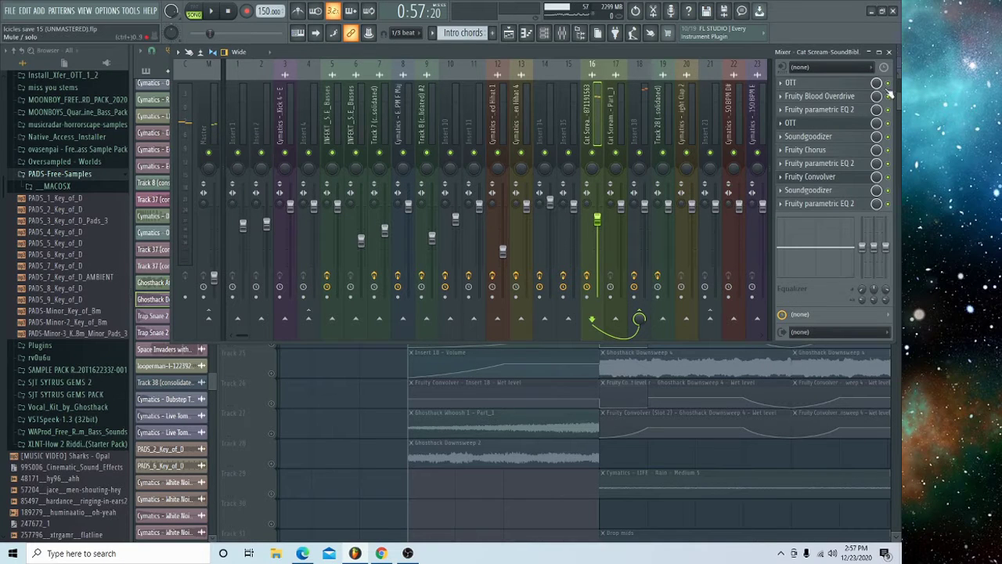
Step: Inspect the Cat Scream mixer track's first six effects, from OTT and Fruity Blood Overdrive through Soundgoodizer and Fruity Chorus
{"action": "left_click", "coordinate": [812, 84]}
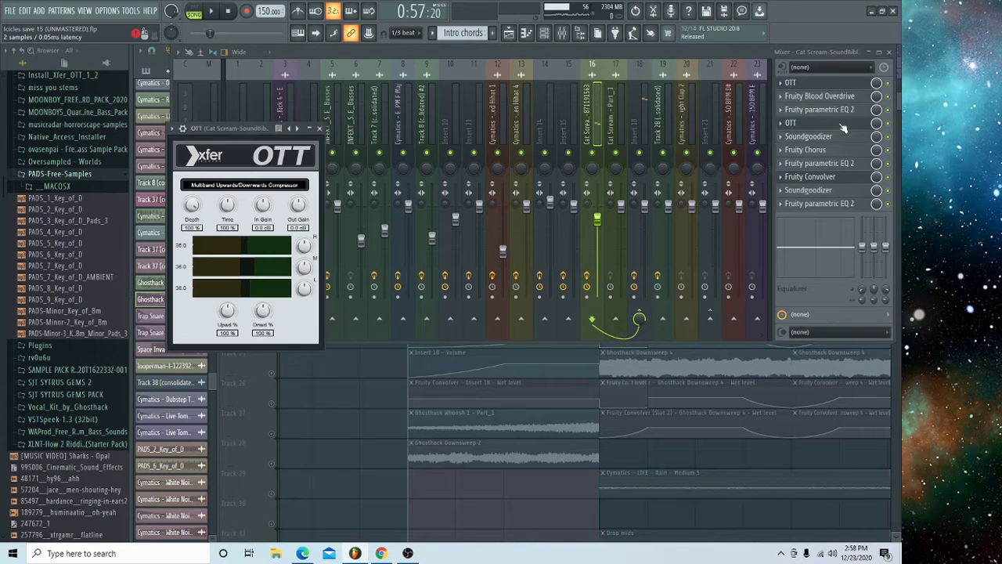
{"action": "left_click", "coordinate": [848, 96]}
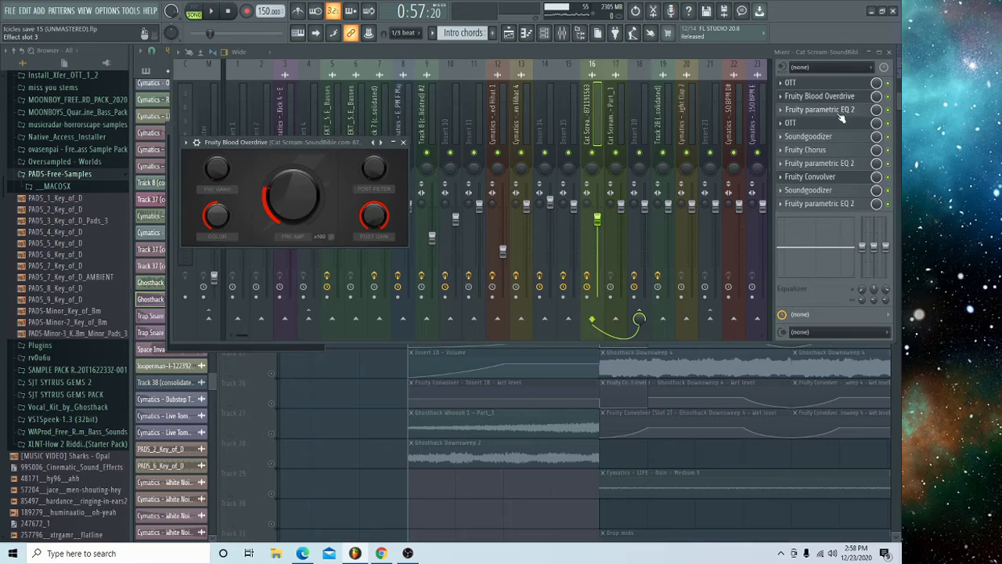
{"action": "left_click", "coordinate": [840, 114]}
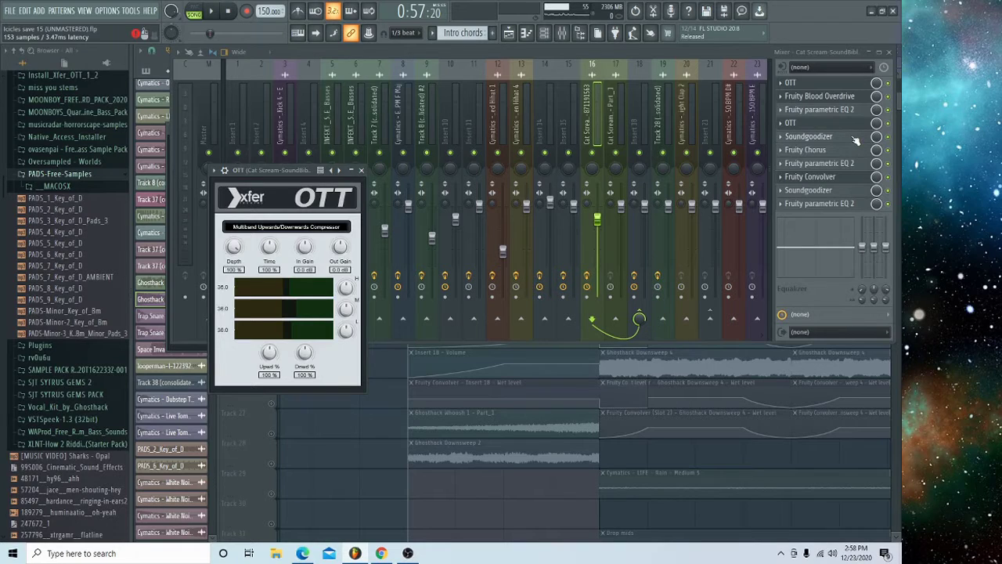
{"action": "left_click", "coordinate": [855, 138]}
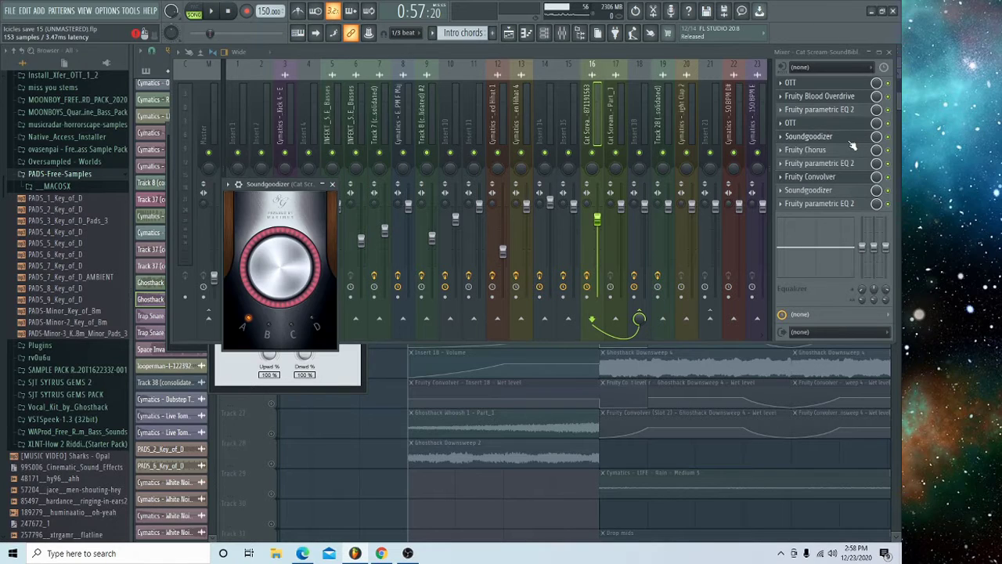
{"action": "left_click", "coordinate": [846, 151]}
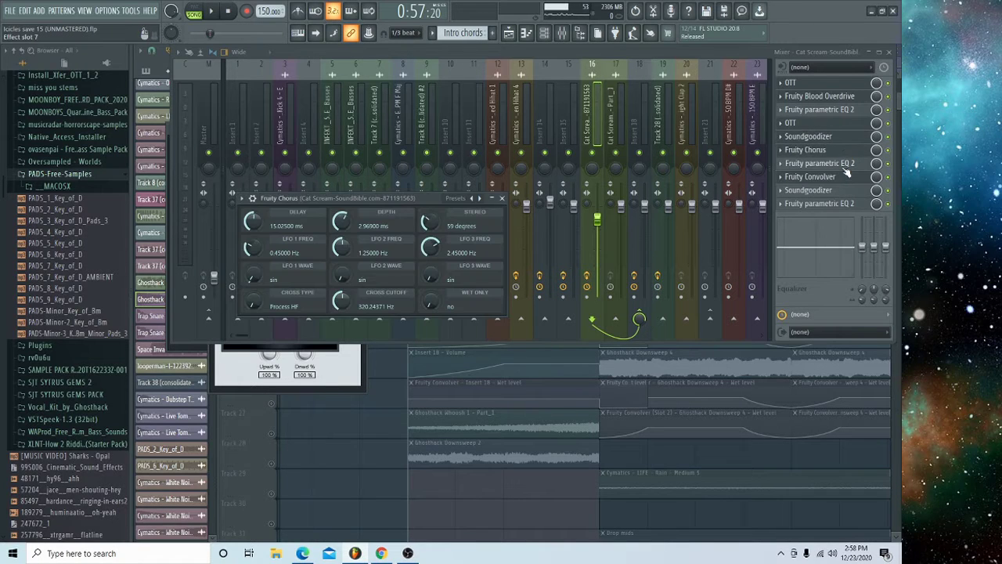
Step: Inspect the Cat Scream mixer track's last four effects: Fruity parametric EQ 2, Fruity Convolver, Soundgoodizer and the final Fruity parametric EQ 2
{"action": "left_click", "coordinate": [844, 164]}
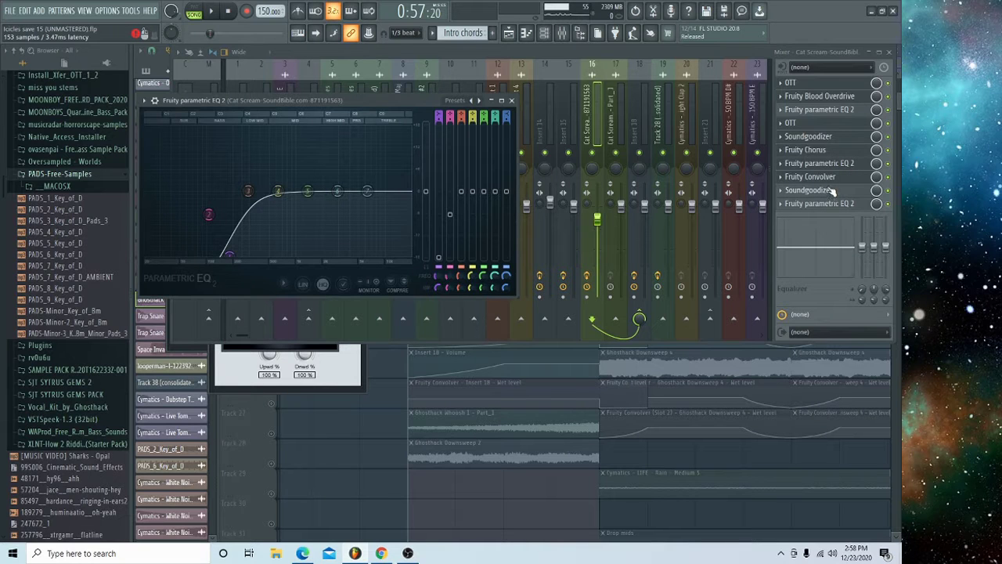
{"action": "left_click", "coordinate": [832, 189]}
{"action": "left_click", "coordinate": [832, 189]}
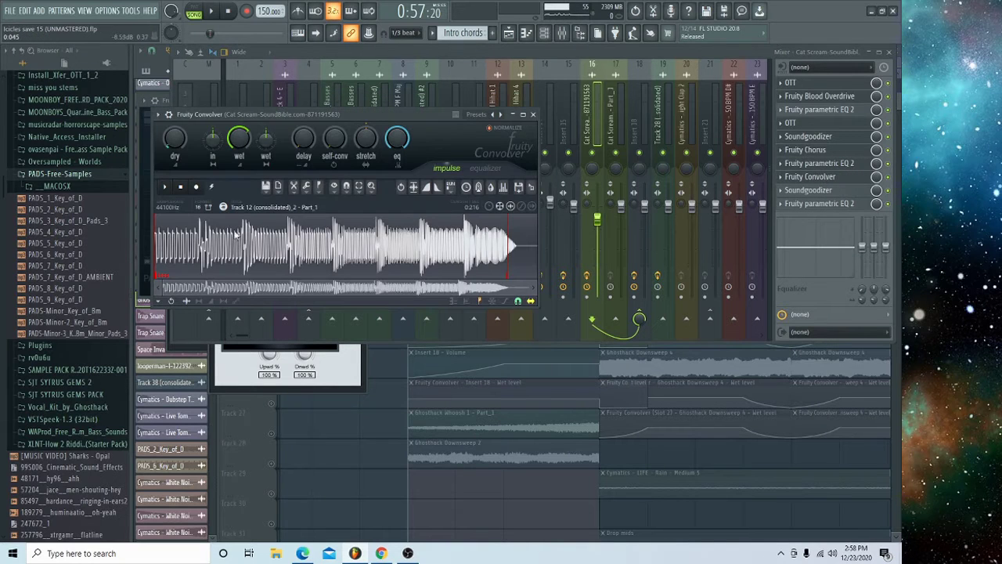
{"action": "left_click", "coordinate": [847, 193]}
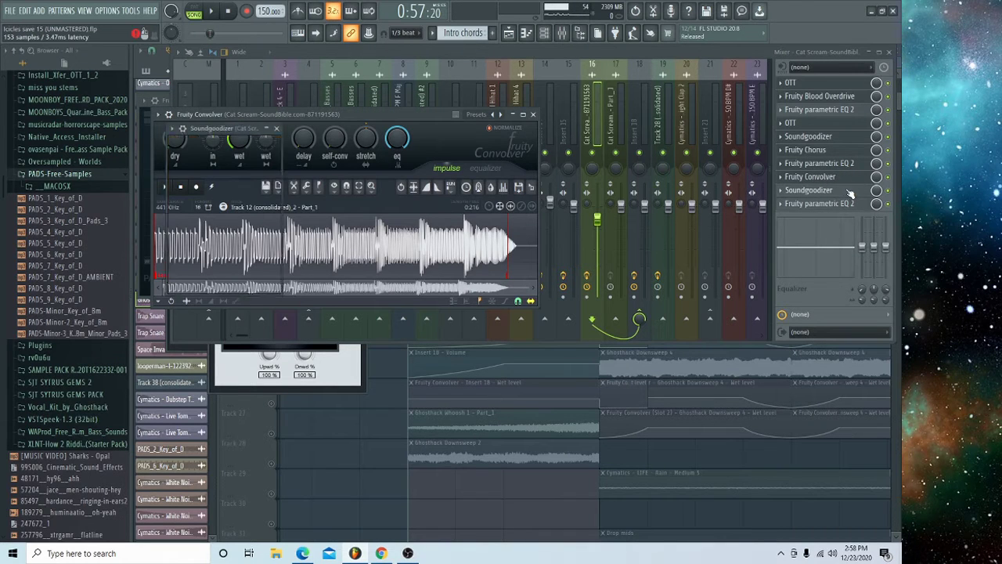
{"action": "left_click", "coordinate": [837, 205]}
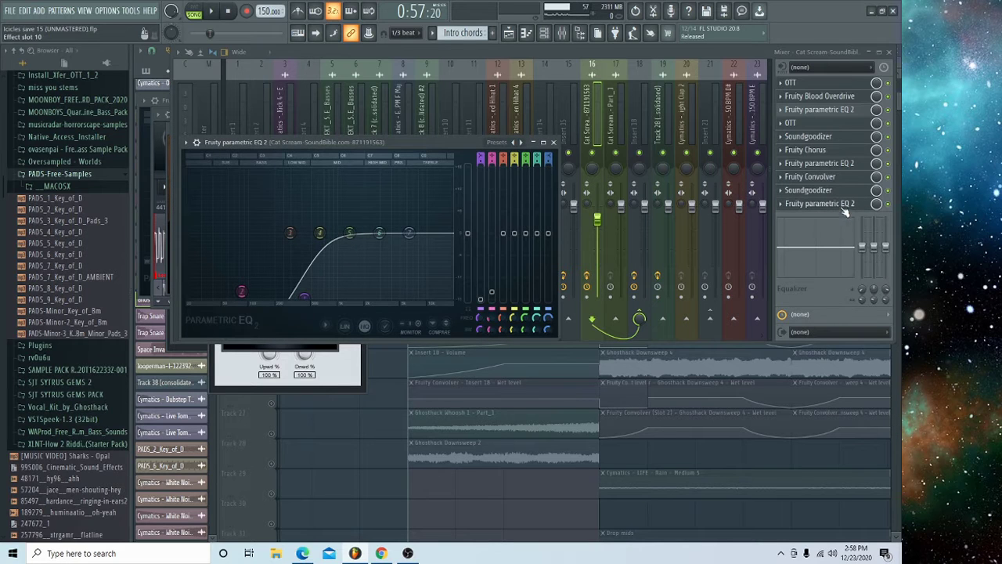
Step: Inspect mixer track 17's slots and the Insert 18 effects, including Soundgoodizer, Fruity Convolver and both Fruity parametric EQ 2 instances
{"action": "left_click", "coordinate": [613, 109]}
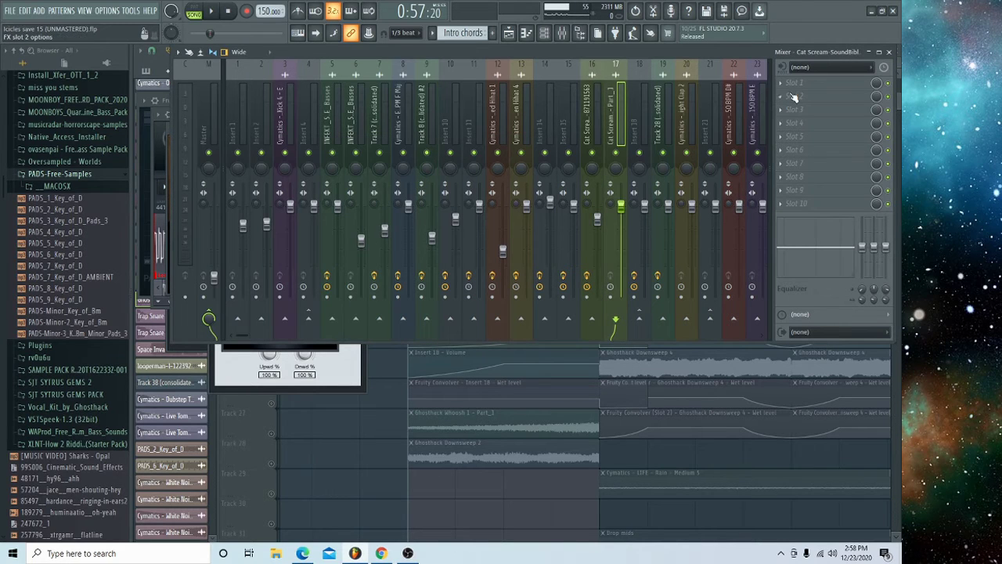
{"action": "left_click", "coordinate": [642, 110]}
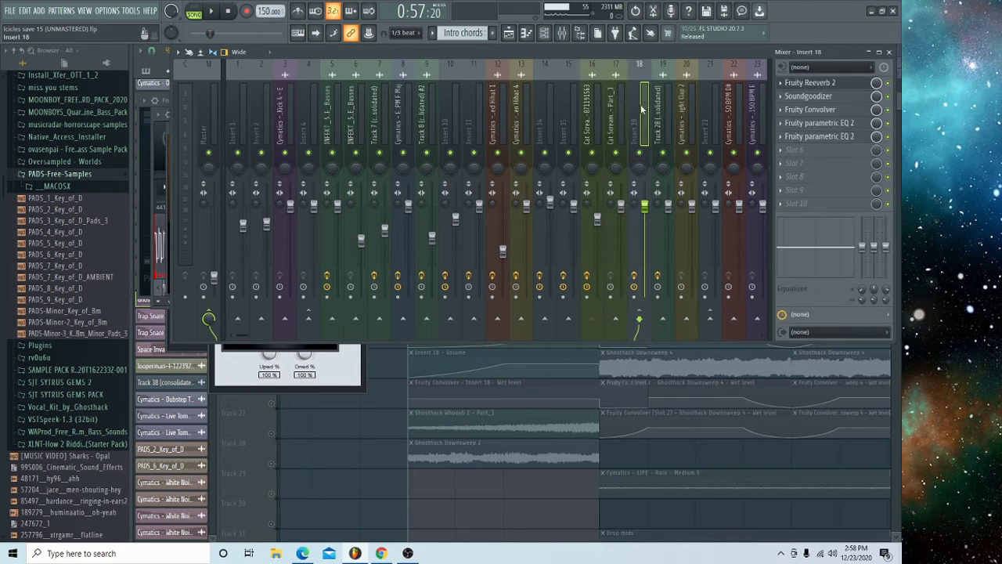
{"action": "left_click", "coordinate": [810, 96]}
{"action": "left_click", "coordinate": [857, 109]}
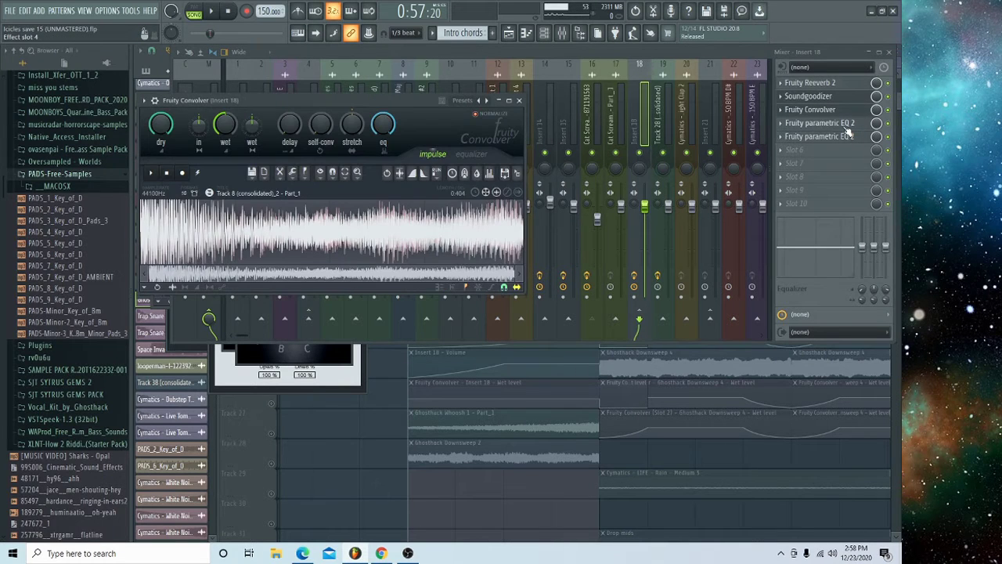
{"action": "left_click", "coordinate": [848, 137]}
{"action": "left_click", "coordinate": [831, 144]}
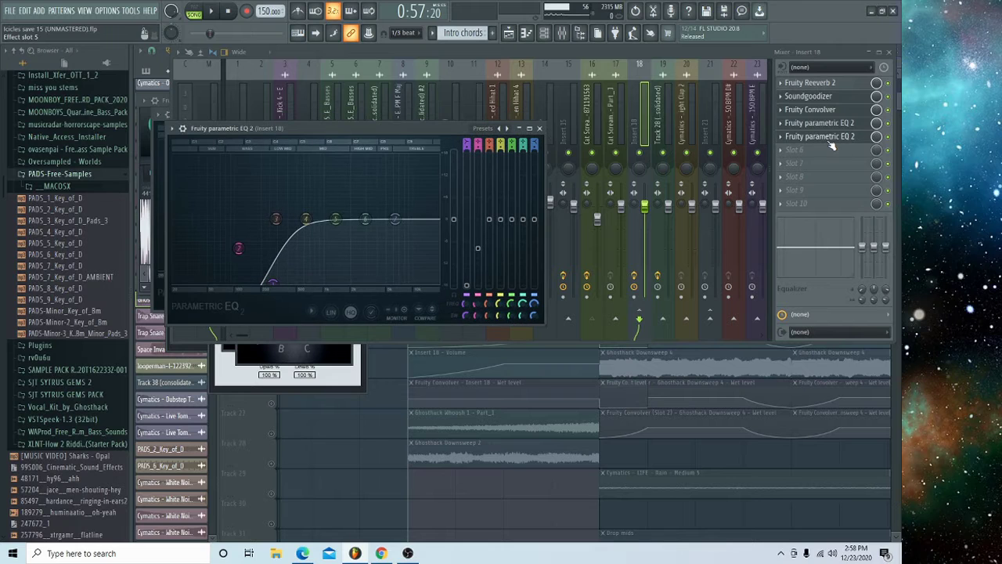
Step: Close the mixer, restore all tracks from the Track 22 solo, and play the drop from bar 35 while looking over its tracks
{"action": "left_click", "coordinate": [392, 427]}
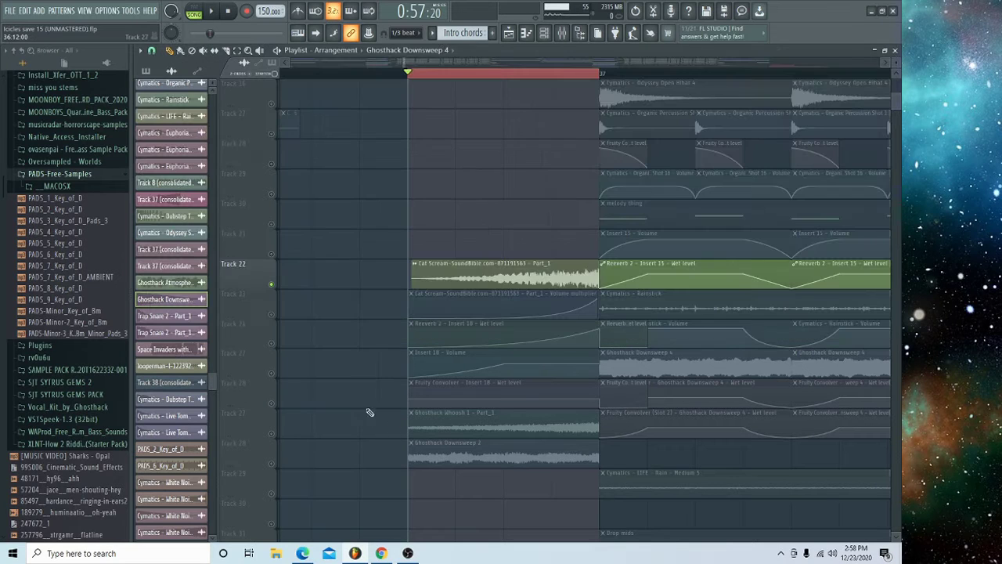
{"action": "right_click", "coordinate": [275, 286]}
{"action": "left_click", "coordinate": [278, 286]}
{"action": "scroll", "coordinate": [479, 72], "scroll_direction": "down", "scroll_amount": 8}
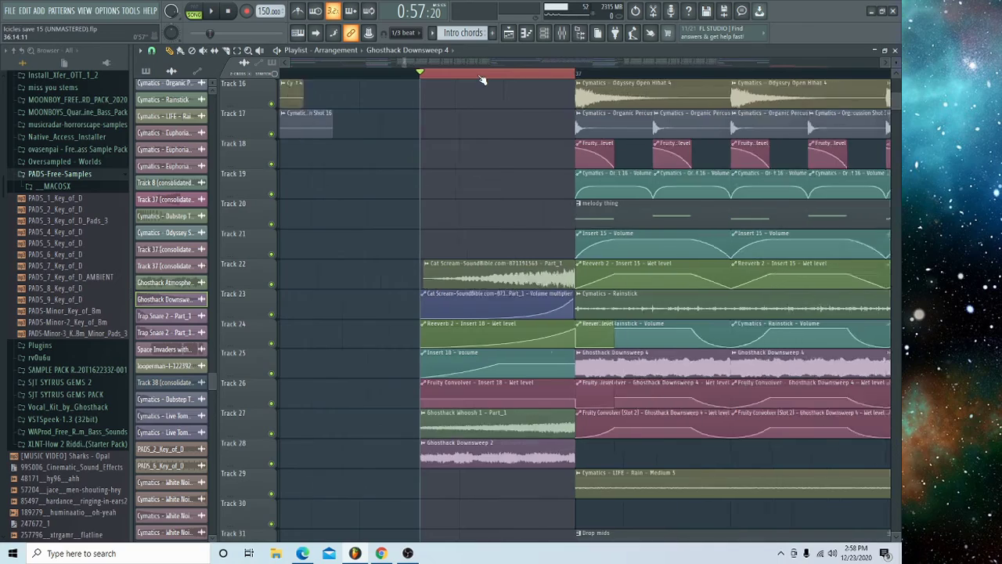
{"action": "left_click_drag", "start_coordinate": [477, 72], "coordinate": [465, 74]}
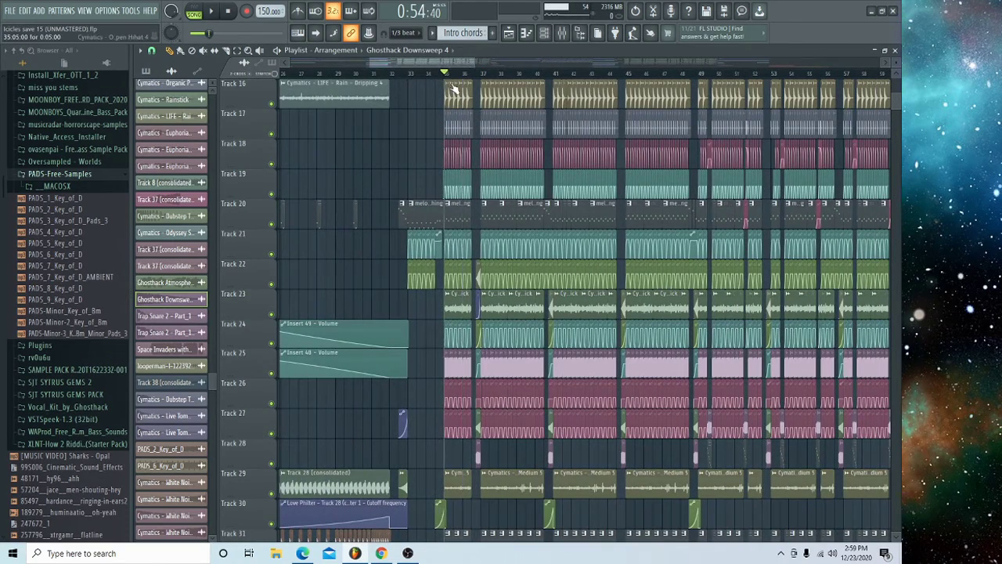
{"action": "key", "text": "space"}
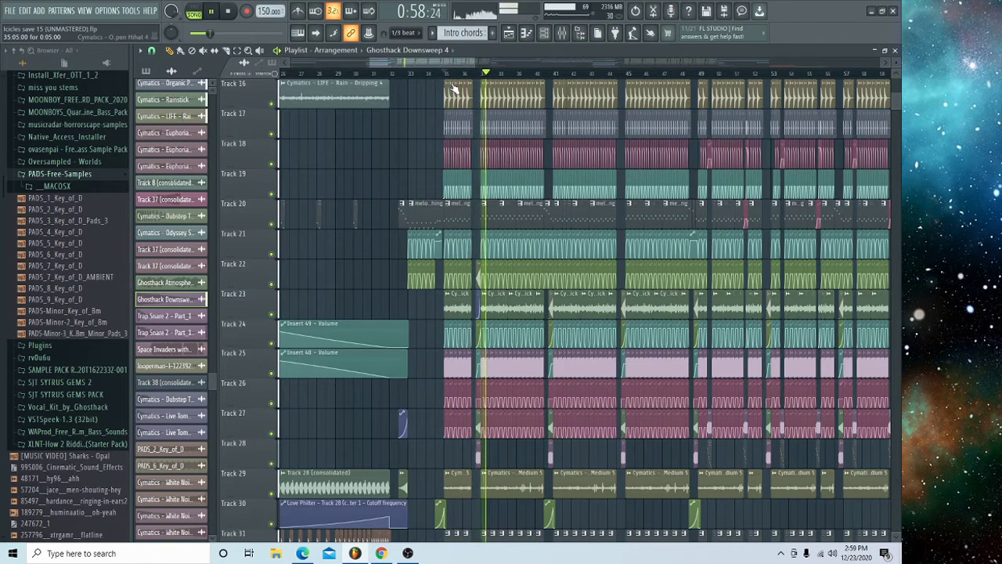
{"action": "scroll", "coordinate": [506, 214], "scroll_direction": "up", "scroll_amount": 6}
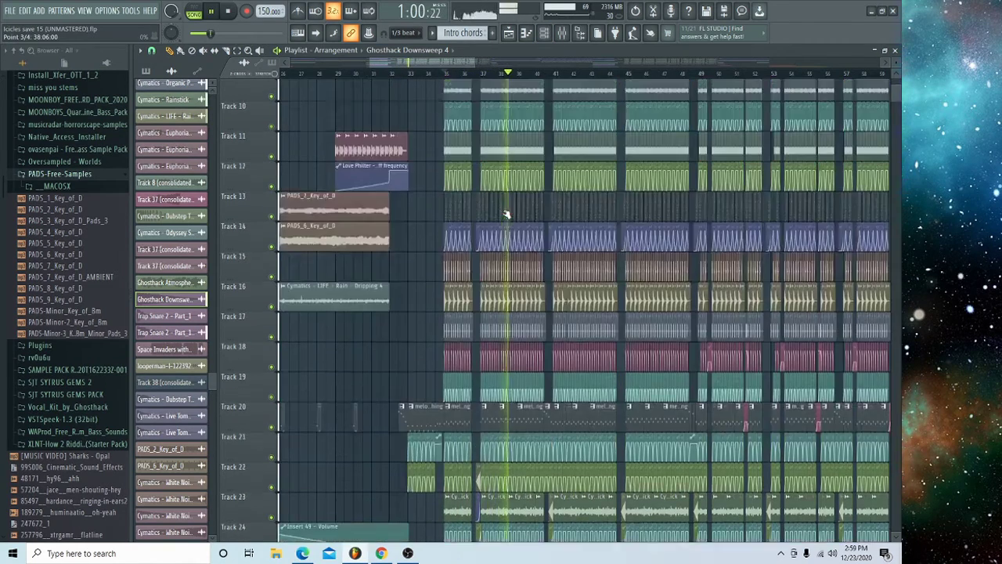
{"action": "scroll", "coordinate": [506, 213], "scroll_direction": "down", "scroll_amount": 5}
{"action": "key", "text": "space"}
Step: Solo the drum clips on Tracks 2 and 3 and play them from bar 49
{"action": "scroll", "coordinate": [671, 246], "scroll_direction": "down", "scroll_amount": 10}
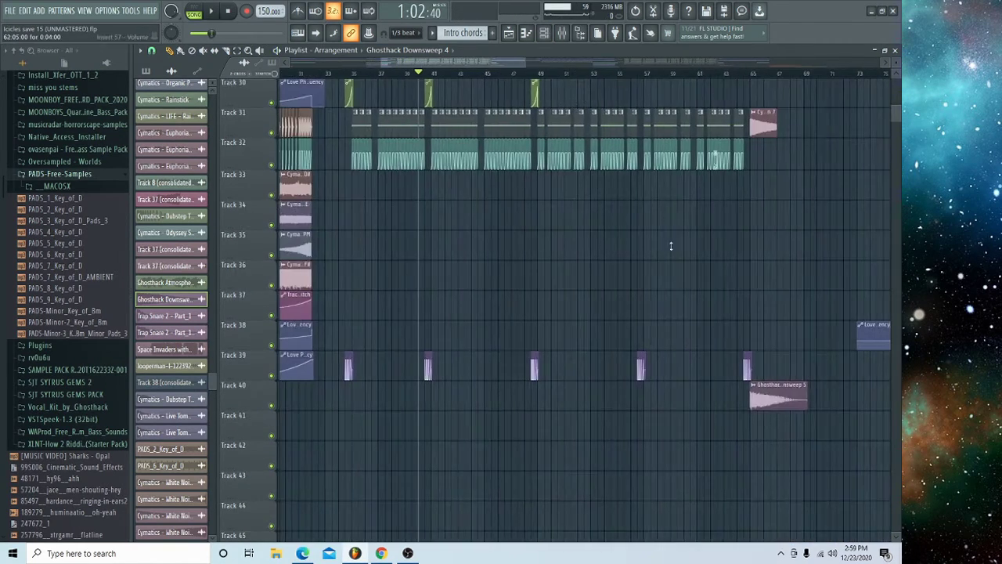
{"action": "scroll", "coordinate": [671, 245], "scroll_direction": "up", "scroll_amount": 15}
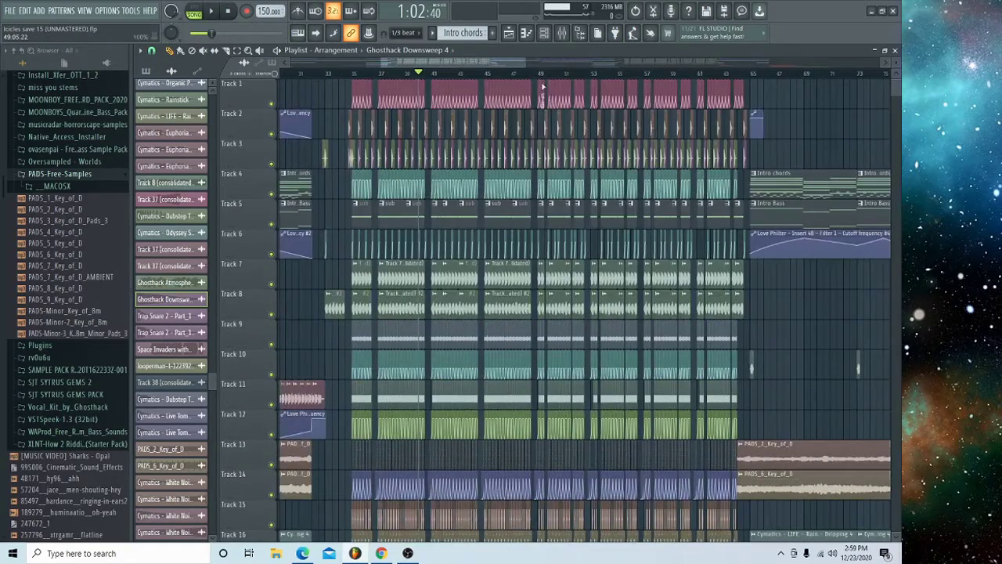
{"action": "scroll", "coordinate": [548, 76], "scroll_direction": "up", "scroll_amount": 5}
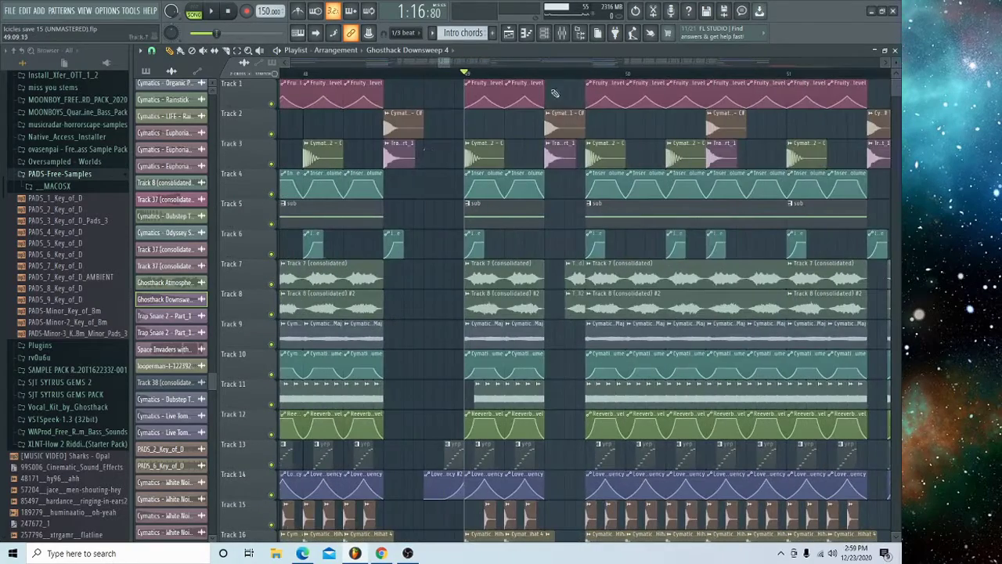
{"action": "right_click", "coordinate": [270, 168]}
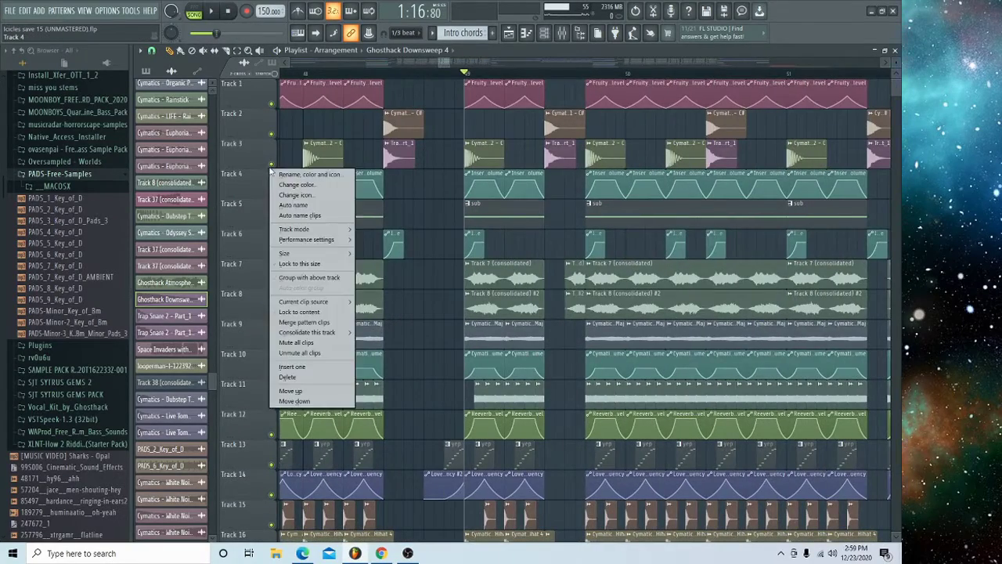
{"action": "right_click", "coordinate": [272, 163]}
{"action": "left_click", "coordinate": [271, 133]}
{"action": "key", "text": "space"}
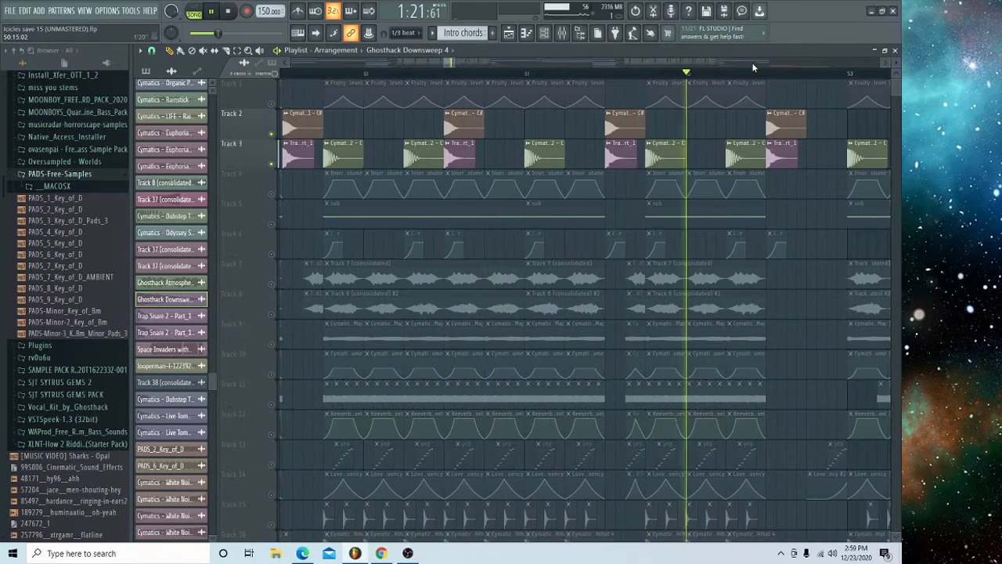
{"action": "key", "text": "space"}
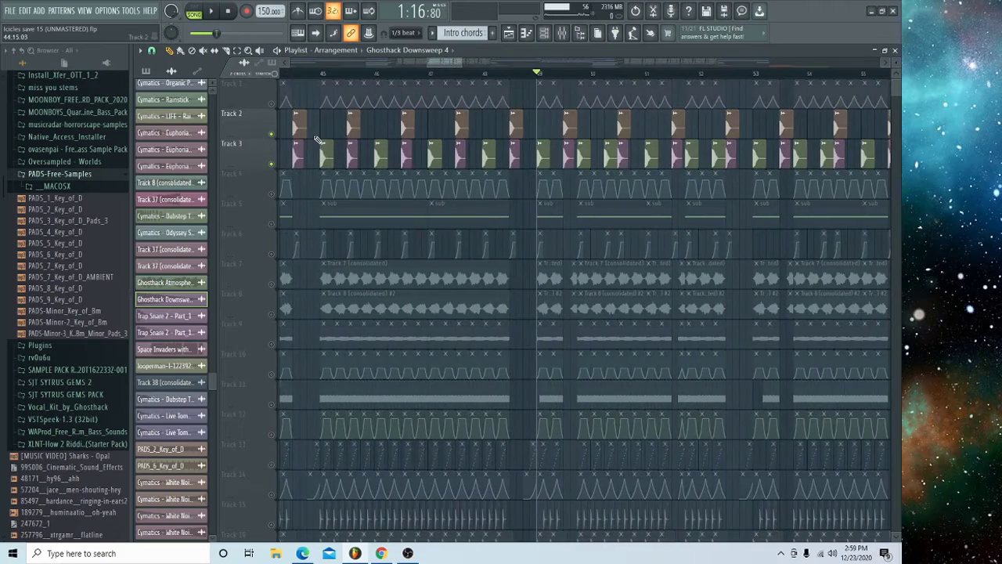
Step: Restore all tracks, solo Track 18, and unmute Tracks 27 and 28 as well
{"action": "scroll", "coordinate": [527, 265], "scroll_direction": "down", "scroll_amount": 5}
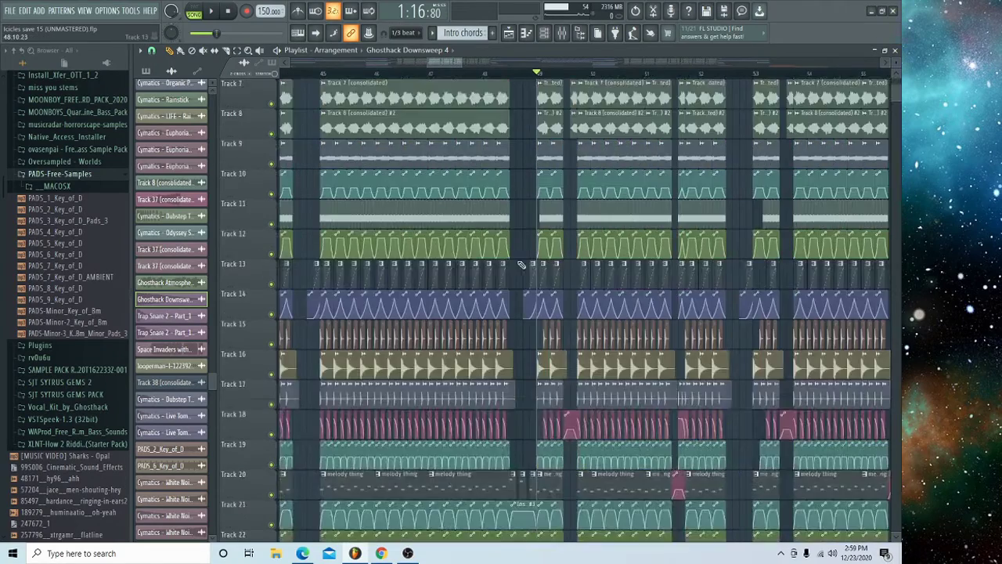
{"action": "right_click", "coordinate": [272, 314]}
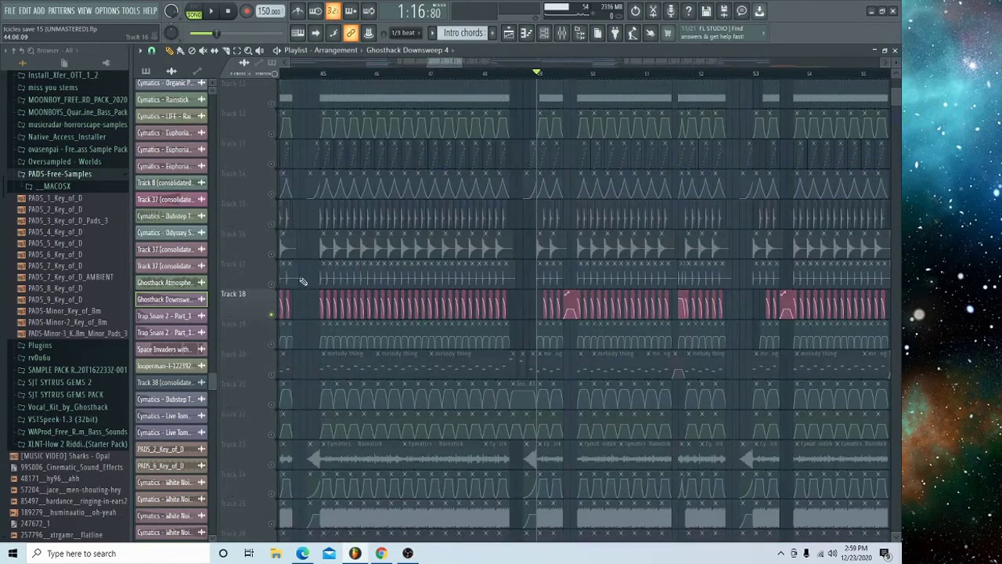
{"action": "scroll", "coordinate": [441, 338], "scroll_direction": "down", "scroll_amount": 3}
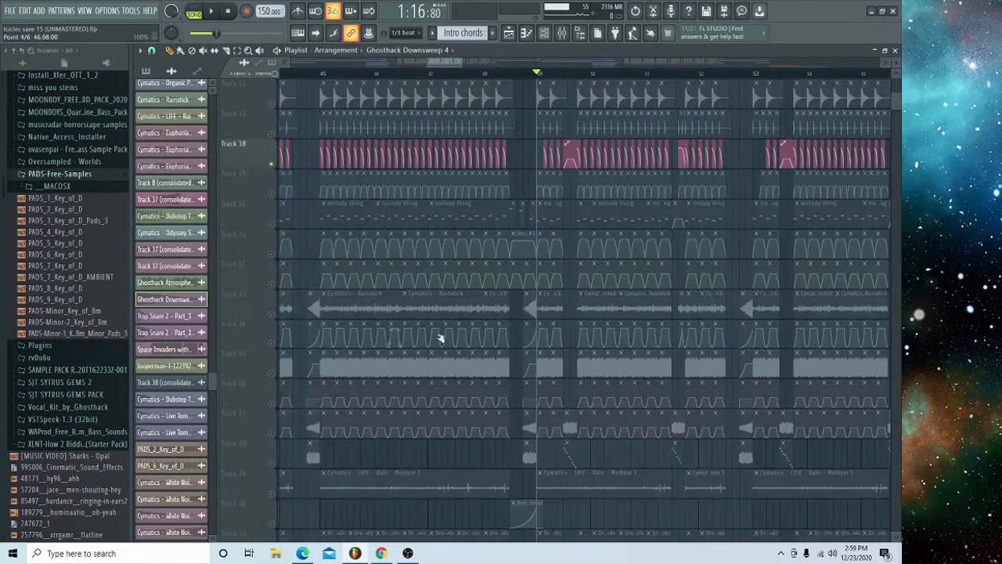
{"action": "left_click", "coordinate": [271, 433]}
{"action": "left_click", "coordinate": [272, 463]}
Step: Play the fill clips on Tracks 27 and 28 from bar 49 and restore all tracks
{"action": "key", "text": "space"}
{"action": "scroll", "coordinate": [559, 268], "scroll_direction": "down", "scroll_amount": 3}
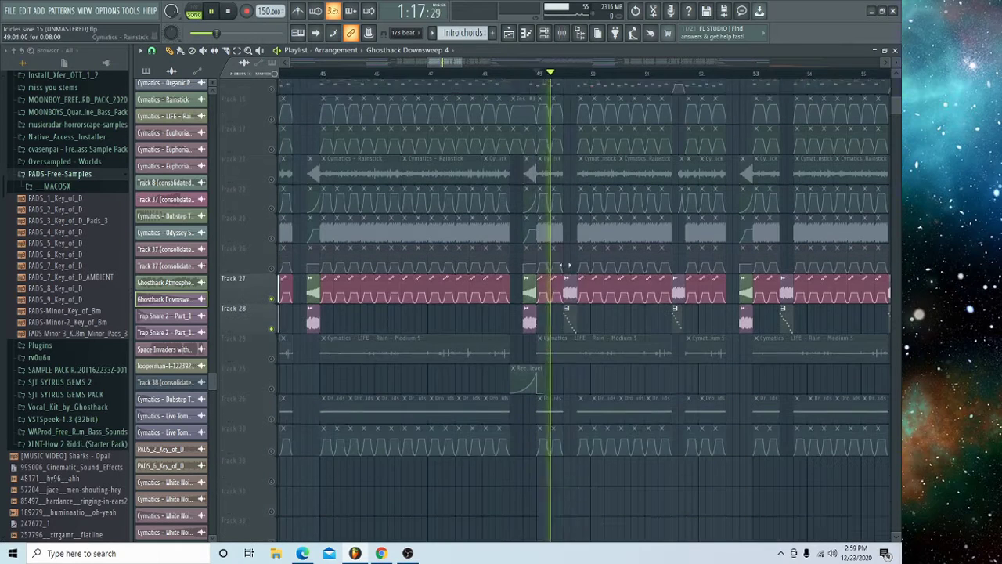
{"action": "key", "text": "space"}
{"action": "key", "text": "space"}
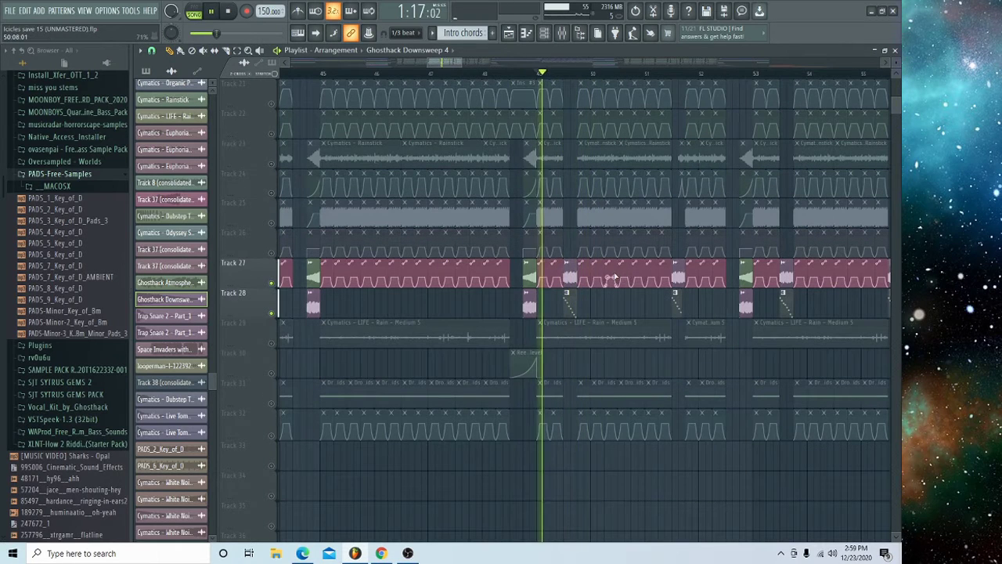
{"action": "scroll", "coordinate": [615, 274], "scroll_direction": "down", "scroll_amount": 3}
{"action": "scroll", "coordinate": [607, 263], "scroll_direction": "up", "scroll_amount": 2}
{"action": "scroll", "coordinate": [607, 264], "scroll_direction": "up", "scroll_amount": 3}
{"action": "key", "text": "space"}
{"action": "right_click", "coordinate": [272, 406]}
{"action": "key", "text": "space"}
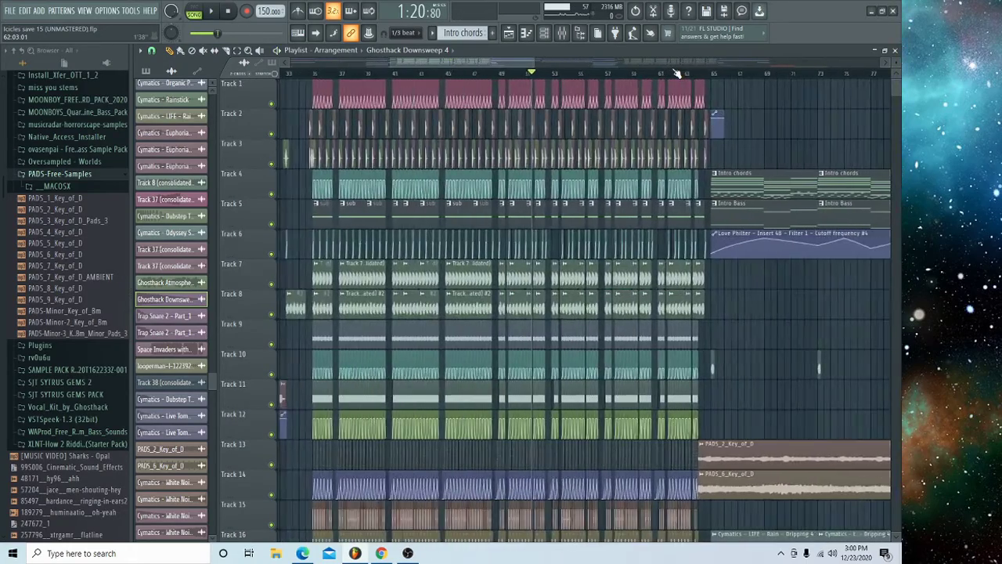
Step: Go to the break after the drop and play its opening from bar 65 with all tracks on
{"action": "scroll", "coordinate": [677, 73], "scroll_direction": "up", "scroll_amount": 3}
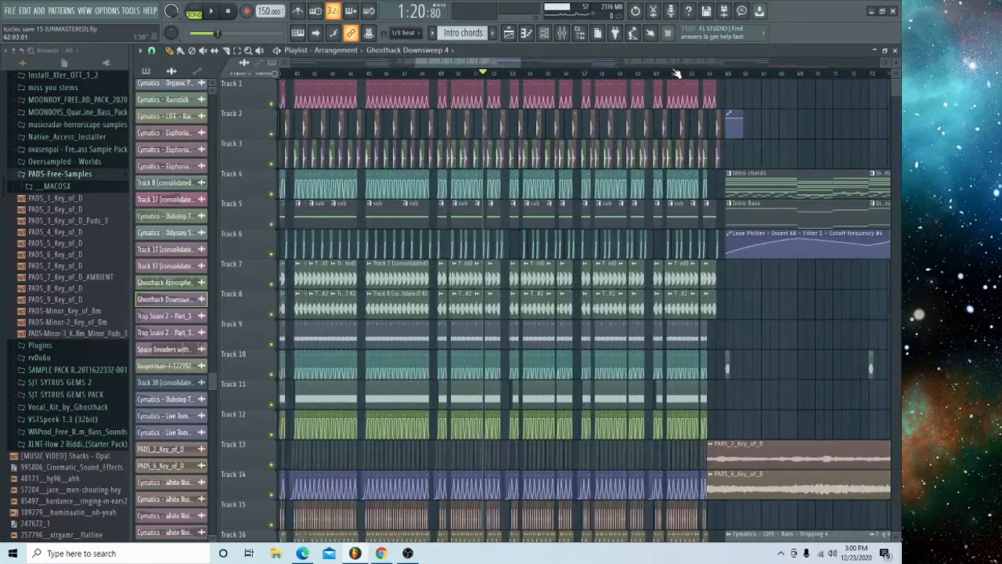
{"action": "scroll", "coordinate": [572, 73], "scroll_direction": "down", "scroll_amount": 3}
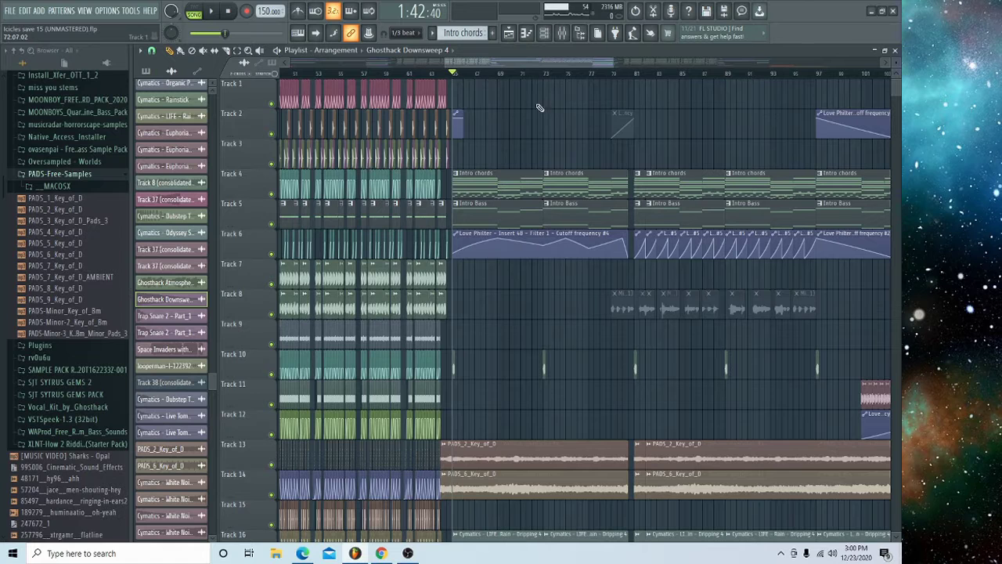
{"action": "key", "text": "space"}
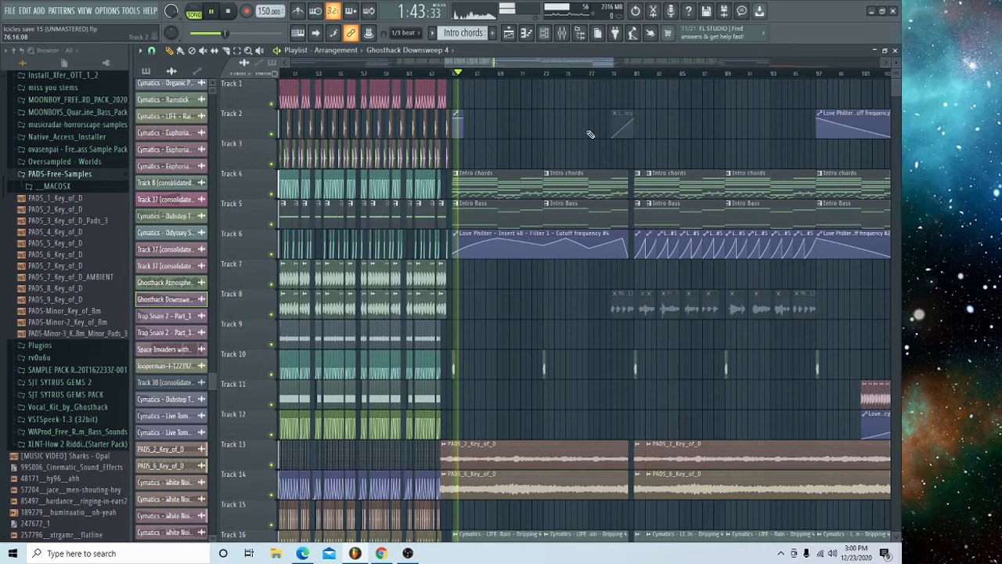
{"action": "scroll", "coordinate": [591, 134], "scroll_direction": "down", "scroll_amount": 10}
{"action": "key", "text": "space"}
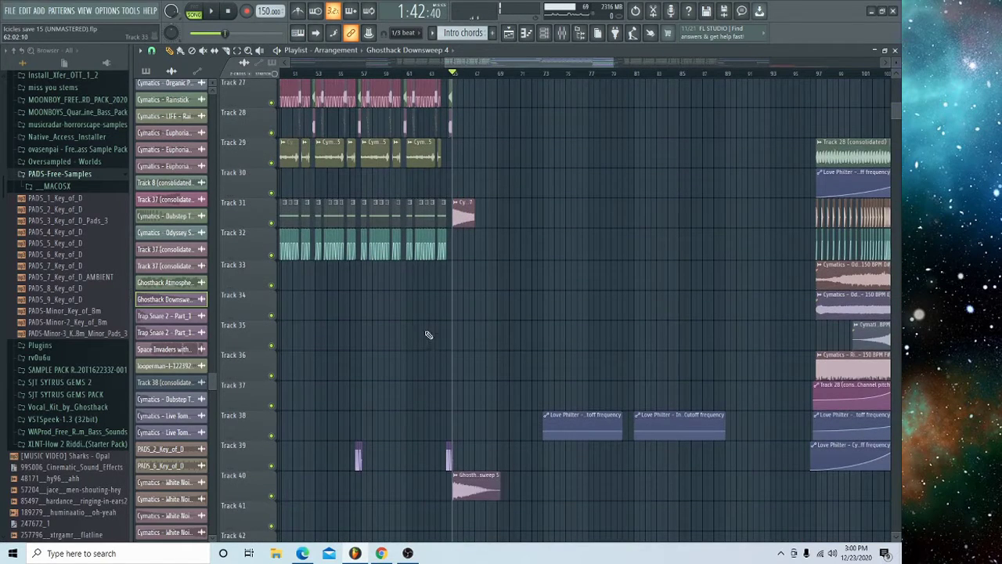
Step: Solo and play the bar 65 clips on Track 31 and Track 40 one after the other, and restore all tracks
{"action": "right_click", "coordinate": [273, 223]}
{"action": "key", "text": "space"}
{"action": "right_click", "coordinate": [272, 223]}
{"action": "key", "text": "space"}
{"action": "right_click", "coordinate": [273, 495]}
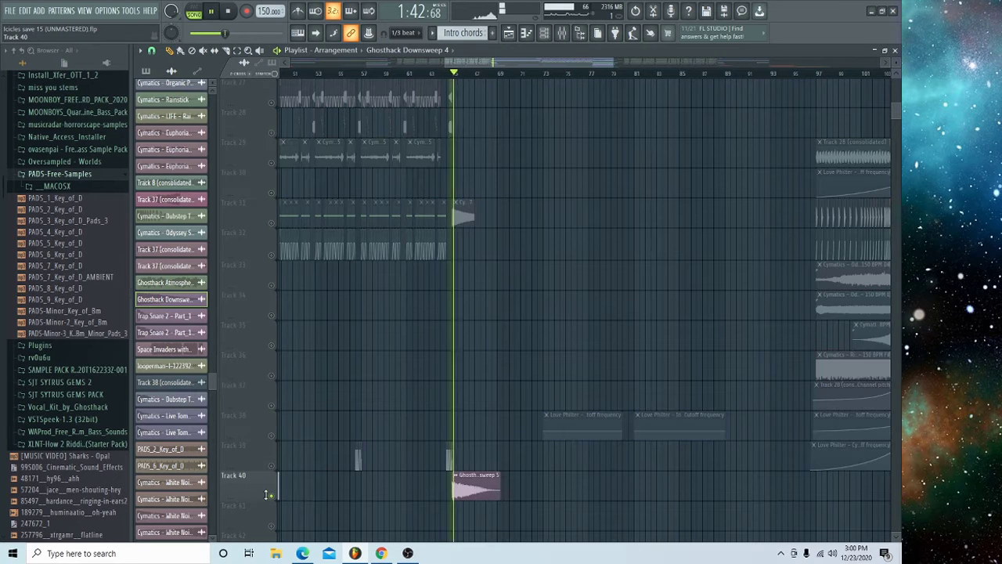
{"action": "key", "text": "space"}
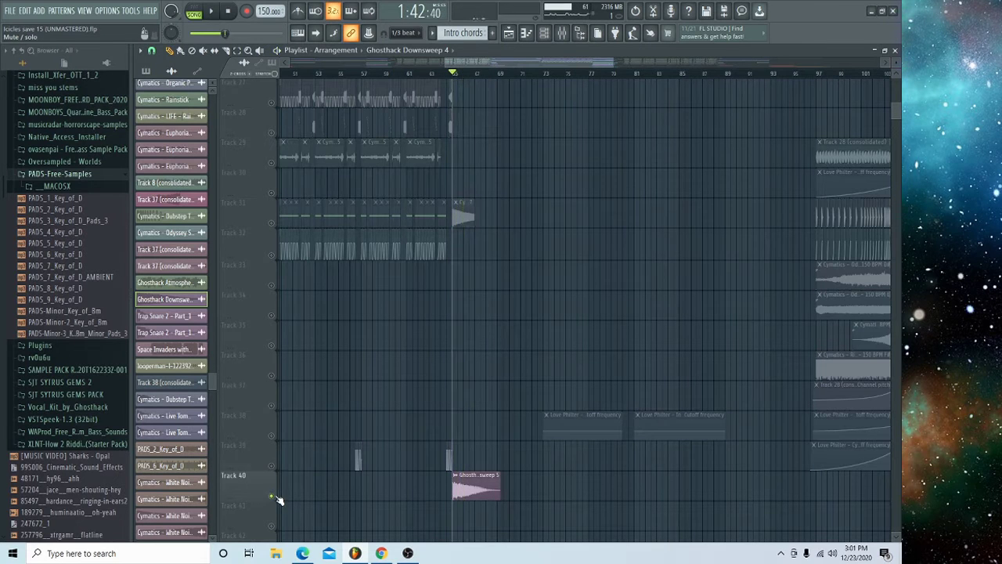
{"action": "right_click", "coordinate": [272, 495]}
Step: Play the break's chords, bass and pads from bar 73 and look over the tracks below
{"action": "scroll", "coordinate": [761, 208], "scroll_direction": "up", "scroll_amount": 6}
{"action": "scroll", "coordinate": [761, 208], "scroll_direction": "up", "scroll_amount": 7}
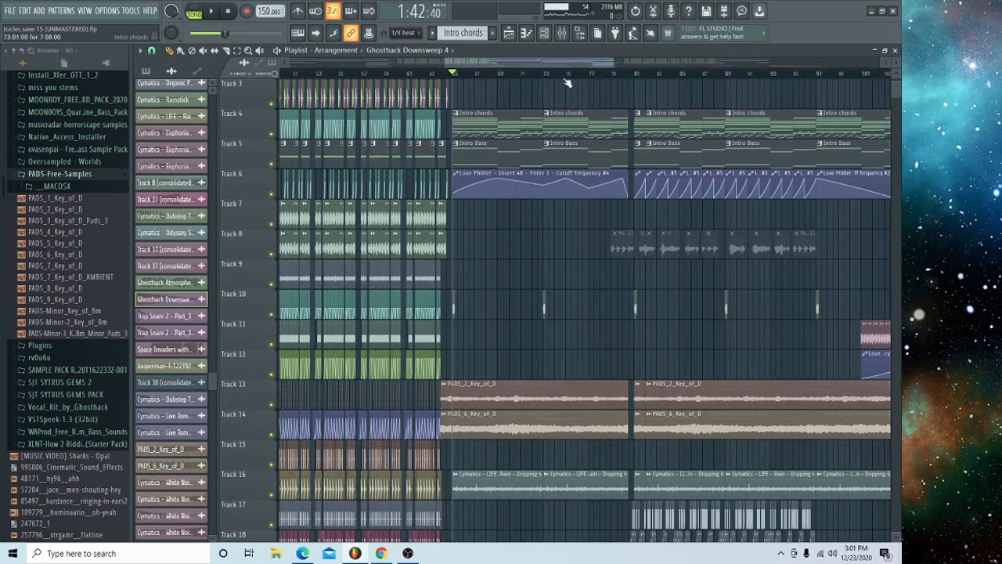
{"action": "key", "text": "space"}
{"action": "scroll", "coordinate": [546, 76], "scroll_direction": "up", "scroll_amount": 3}
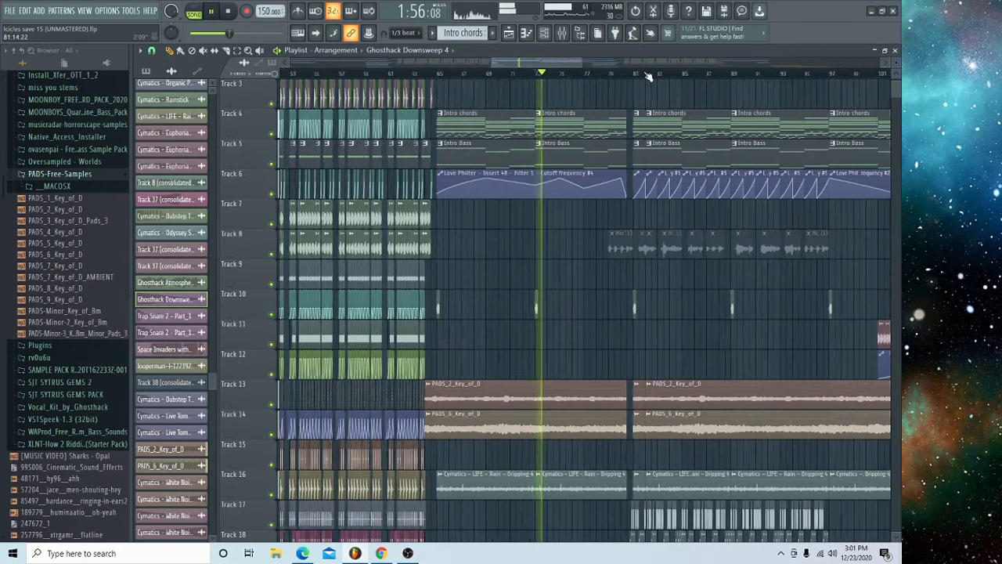
{"action": "scroll", "coordinate": [615, 159], "scroll_direction": "down", "scroll_amount": 6}
{"action": "key", "text": "space"}
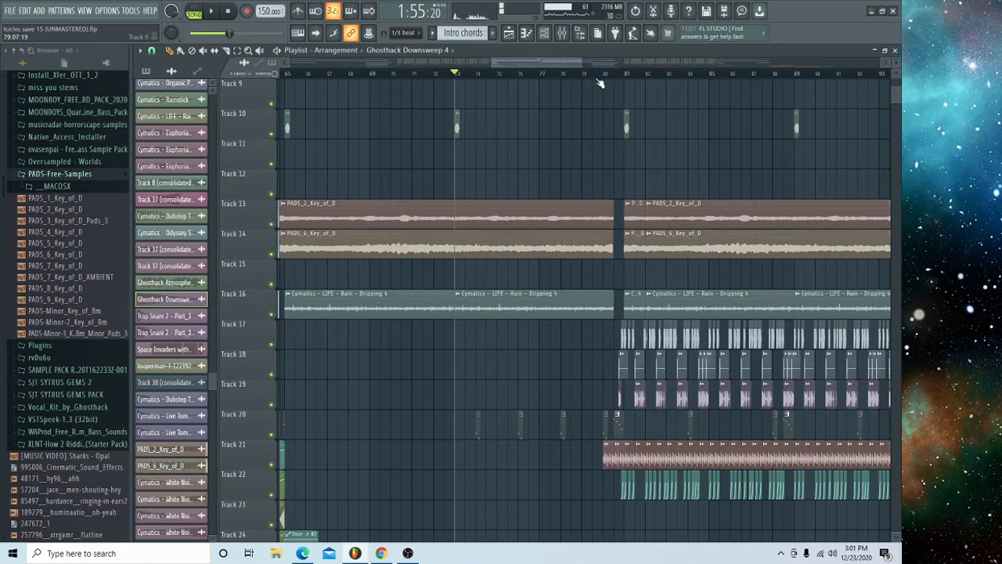
Step: Play the break's percussion section from bar 80 with all tracks on and look over the bars that follow
{"action": "key", "text": "space"}
{"action": "scroll", "coordinate": [607, 83], "scroll_direction": "up", "scroll_amount": 4}
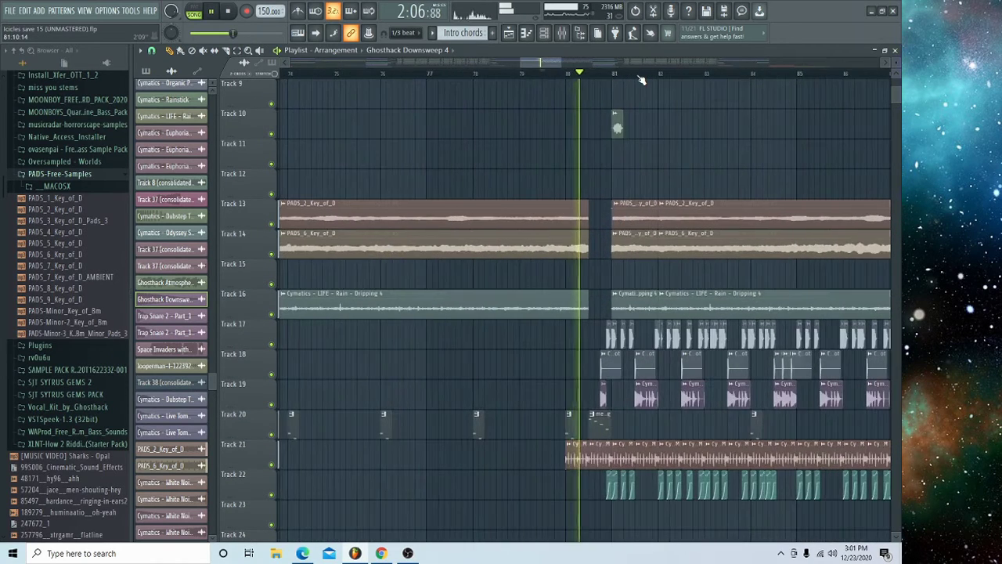
{"action": "key", "text": "space"}
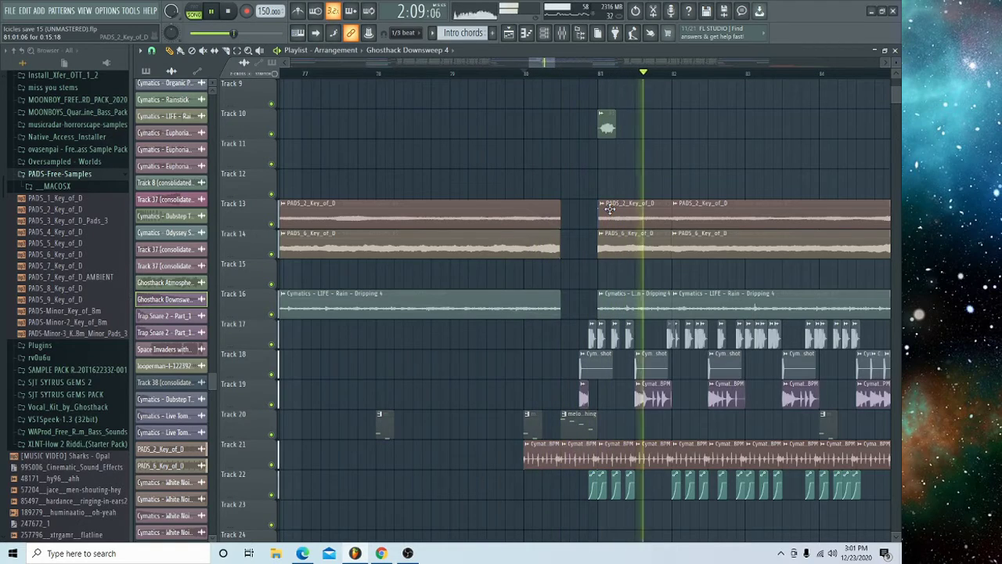
{"action": "scroll", "coordinate": [736, 76], "scroll_direction": "down", "scroll_amount": 4}
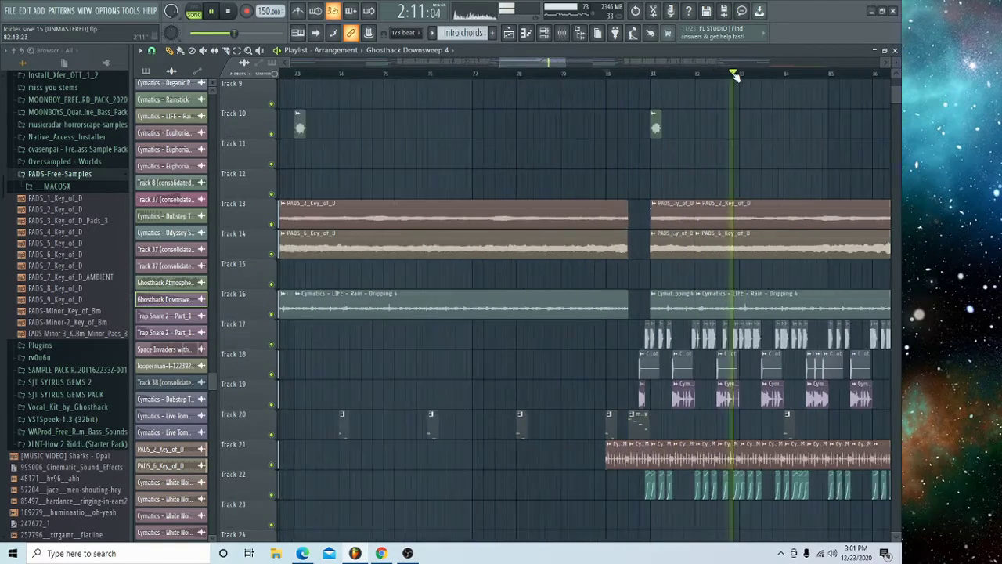
{"action": "scroll", "coordinate": [611, 64], "scroll_direction": "right", "scroll_amount": 4}
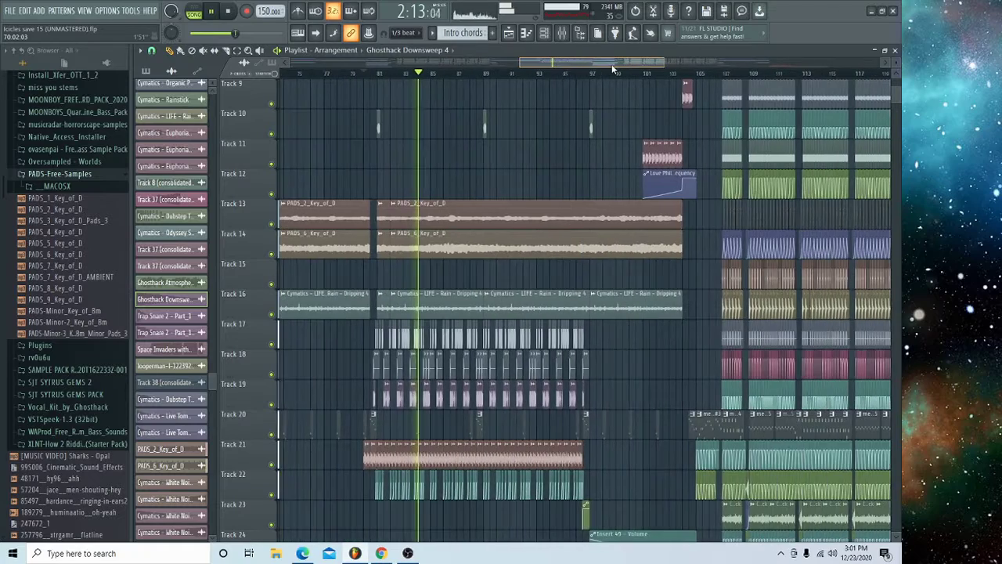
{"action": "scroll", "coordinate": [611, 64], "scroll_direction": "left", "scroll_amount": 2}
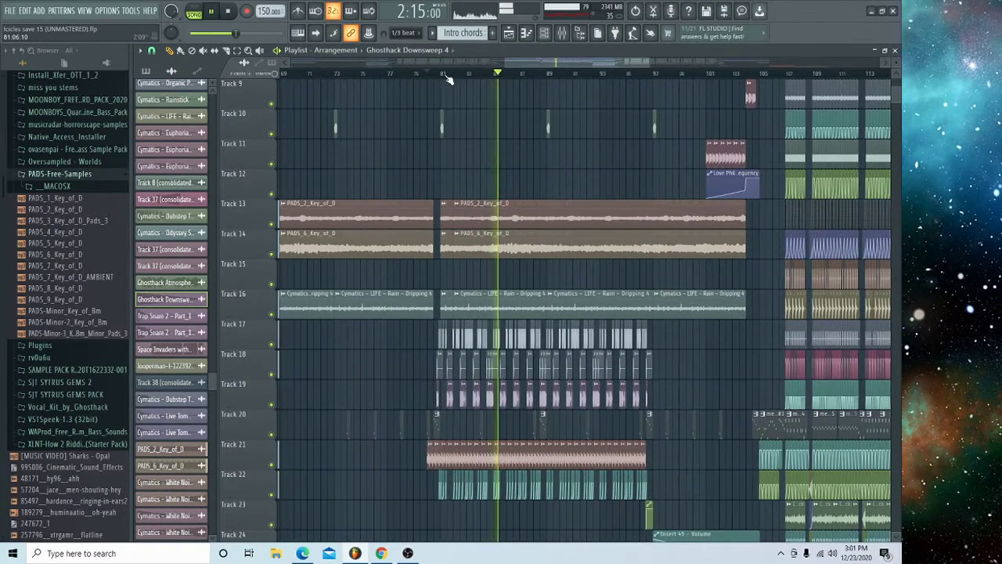
{"action": "key", "text": "space"}
Step: Solo the Intro Bass on Track 5 with the filter cutoff automation on Track 6, play from bar 81 and restore all tracks
{"action": "scroll", "coordinate": [438, 78], "scroll_direction": "up", "scroll_amount": 4}
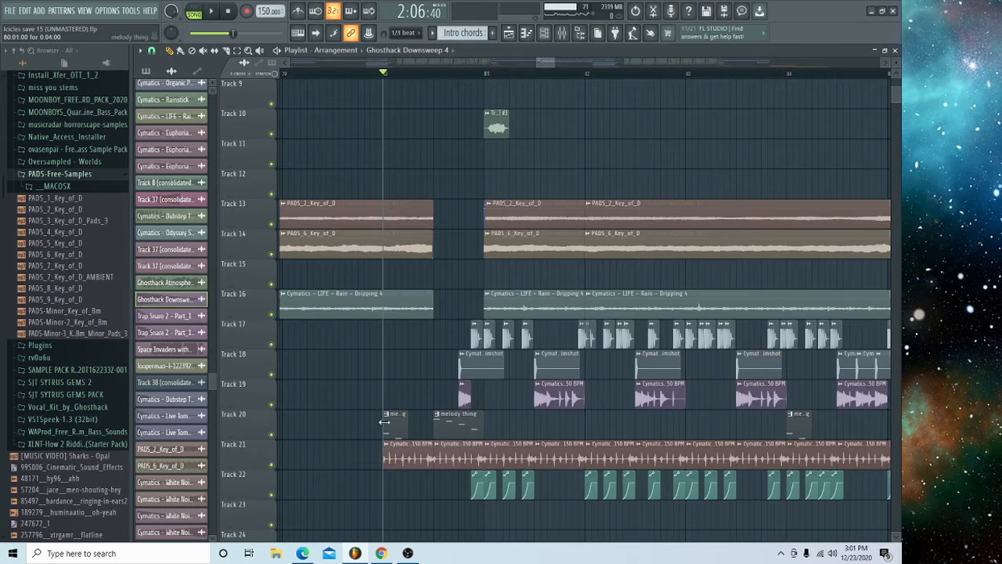
{"action": "scroll", "coordinate": [423, 202], "scroll_direction": "up", "scroll_amount": 4}
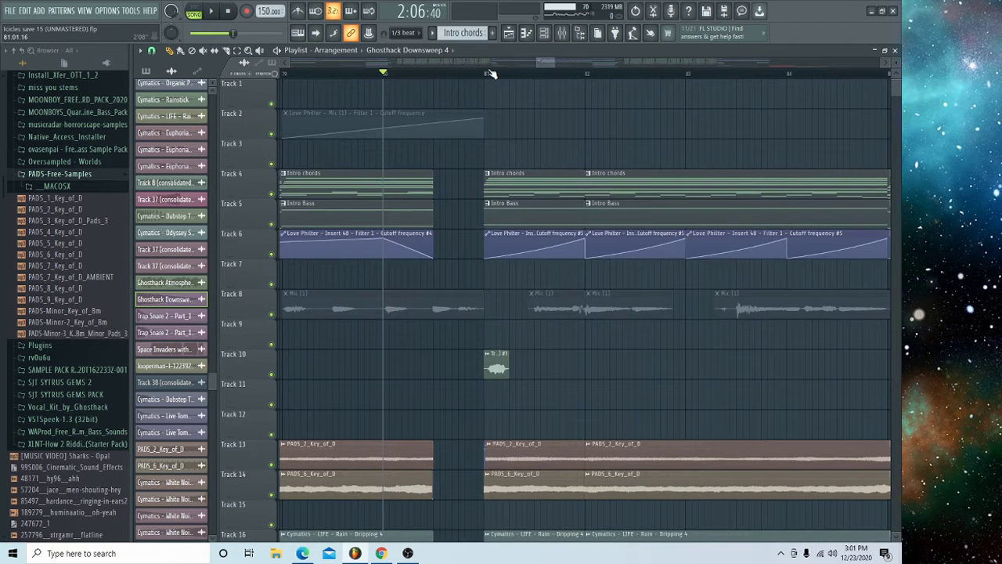
{"action": "right_click", "coordinate": [272, 225]}
{"action": "left_click", "coordinate": [272, 253]}
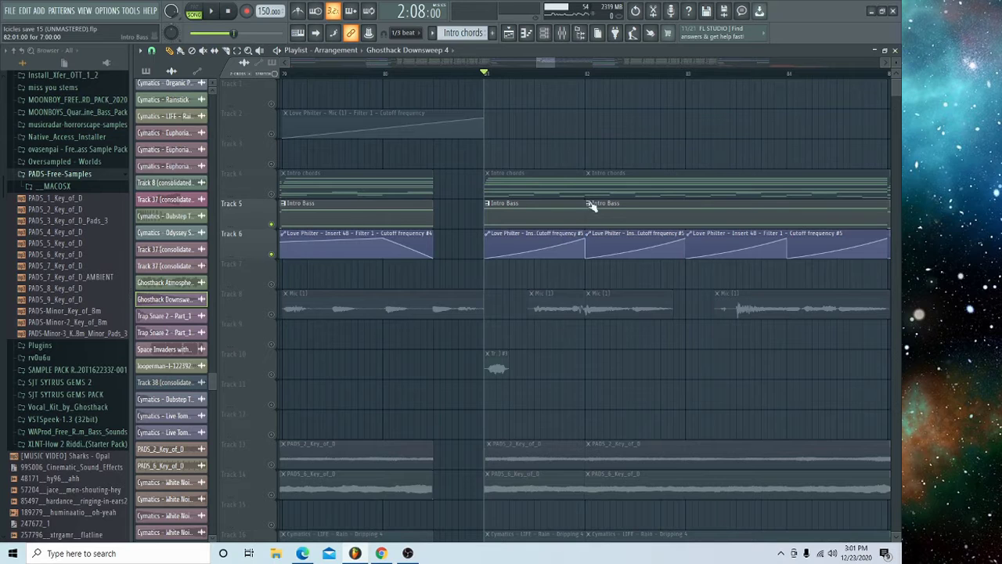
{"action": "scroll", "coordinate": [335, 245], "scroll_direction": "down", "scroll_amount": 4}
{"action": "right_click", "coordinate": [272, 254]}
{"action": "key", "text": "space"}
{"action": "key", "text": "space"}
Step: Solo the two pad samples on Tracks 13 and 14, play them from bar 81 and restore all tracks
{"action": "scroll", "coordinate": [334, 245], "scroll_direction": "down", "scroll_amount": 4}
{"action": "right_click", "coordinate": [272, 223]}
{"action": "left_click", "coordinate": [272, 254]}
{"action": "key", "text": "space"}
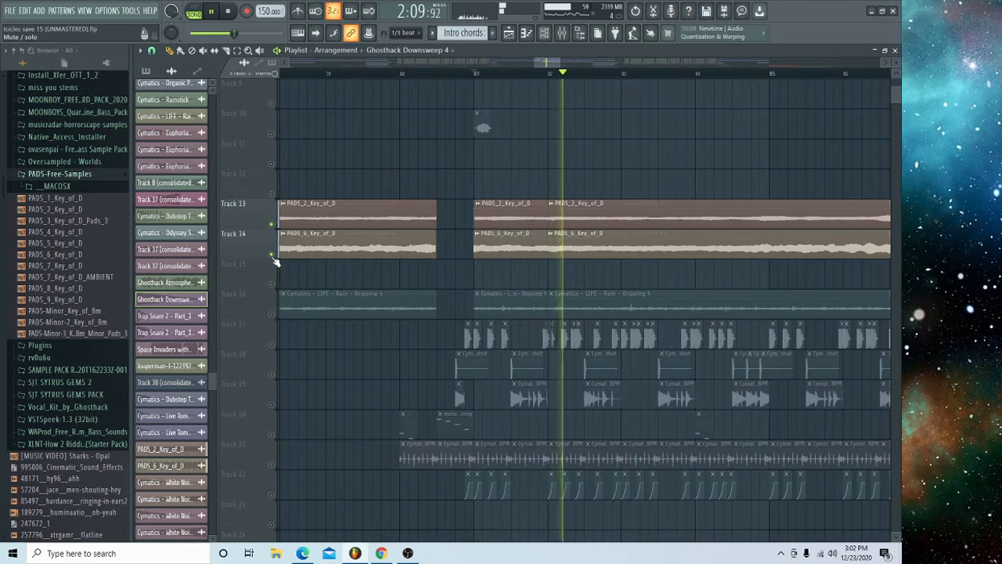
{"action": "key", "text": "space"}
{"action": "right_click", "coordinate": [273, 255]}
Step: Solo the dripping rain sample on Track 16, play it from bar 81 and restore all tracks
{"action": "right_click", "coordinate": [272, 314]}
{"action": "key", "text": "space"}
{"action": "key", "text": "space"}
{"action": "right_click", "coordinate": [274, 346]}
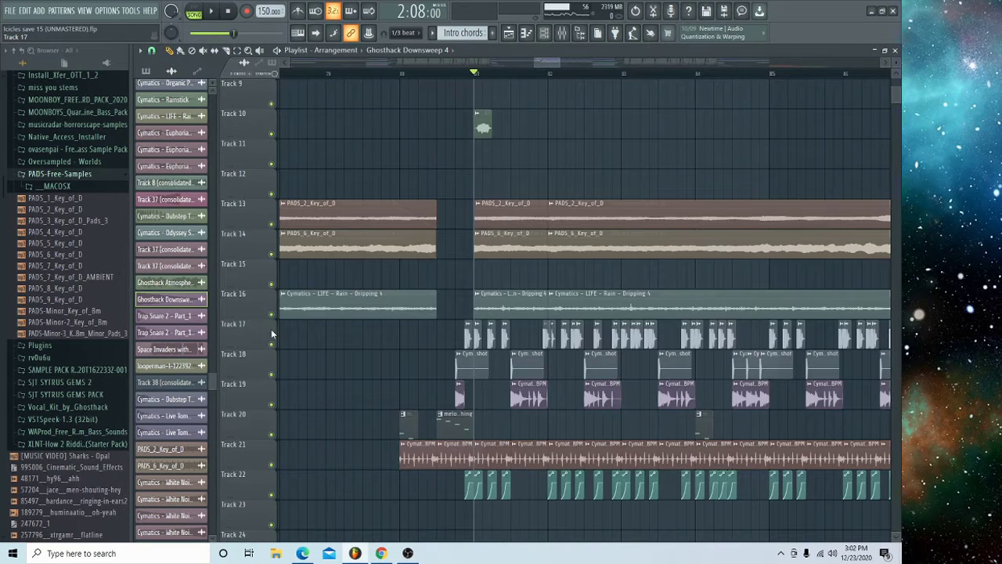
Step: Solo the drum clips on Tracks 17 and 18, play them from bar 81 and restore all tracks
{"action": "right_click", "coordinate": [271, 345]}
{"action": "left_click", "coordinate": [272, 375]}
{"action": "key", "text": "space"}
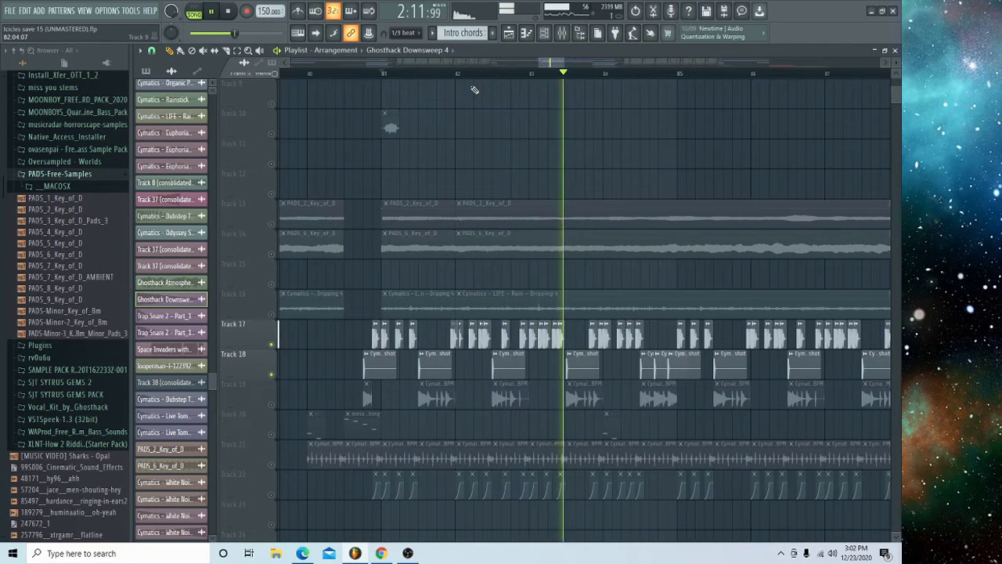
{"action": "key", "text": "space"}
{"action": "right_click", "coordinate": [273, 345]}
{"action": "right_click", "coordinate": [277, 348]}
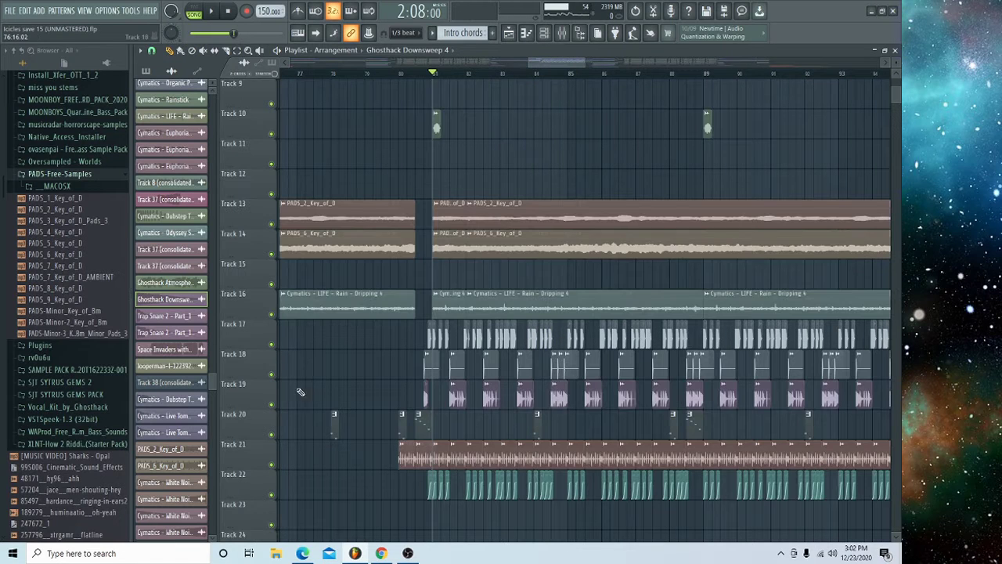
Step: Play the break from bar 81 with all tracks on
{"action": "scroll", "coordinate": [469, 76], "scroll_direction": "up", "scroll_amount": 5}
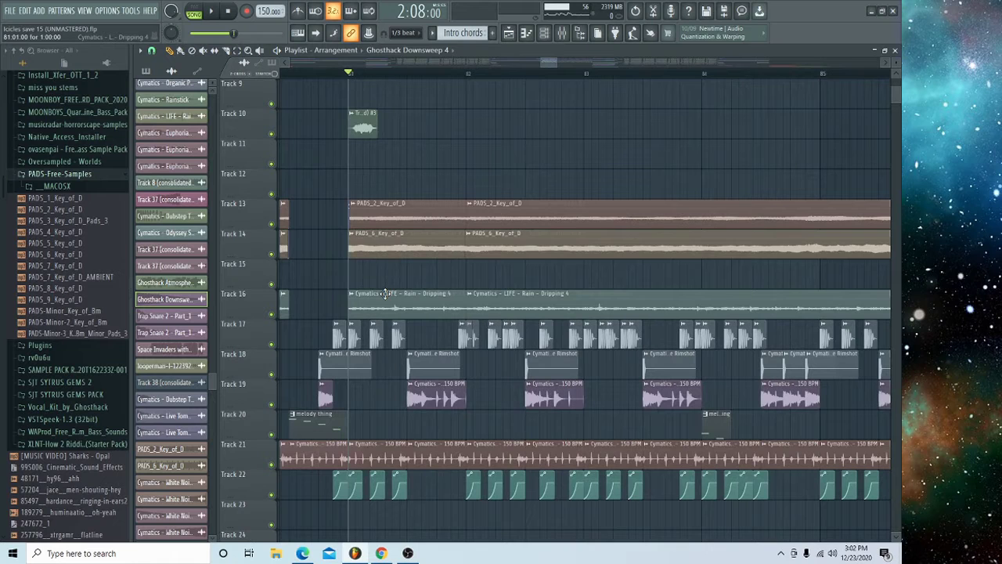
{"action": "key", "text": "space"}
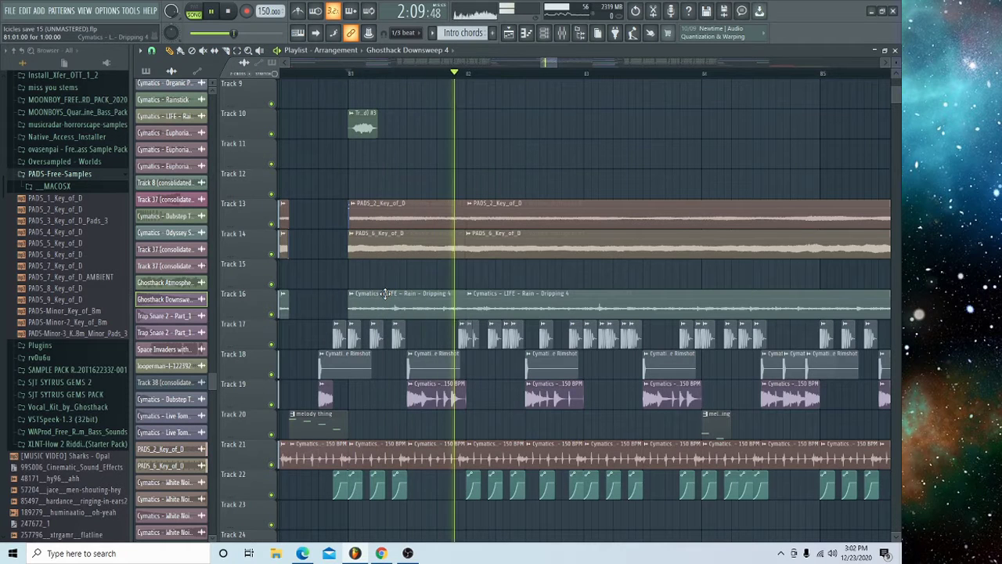
{"action": "key", "text": "space"}
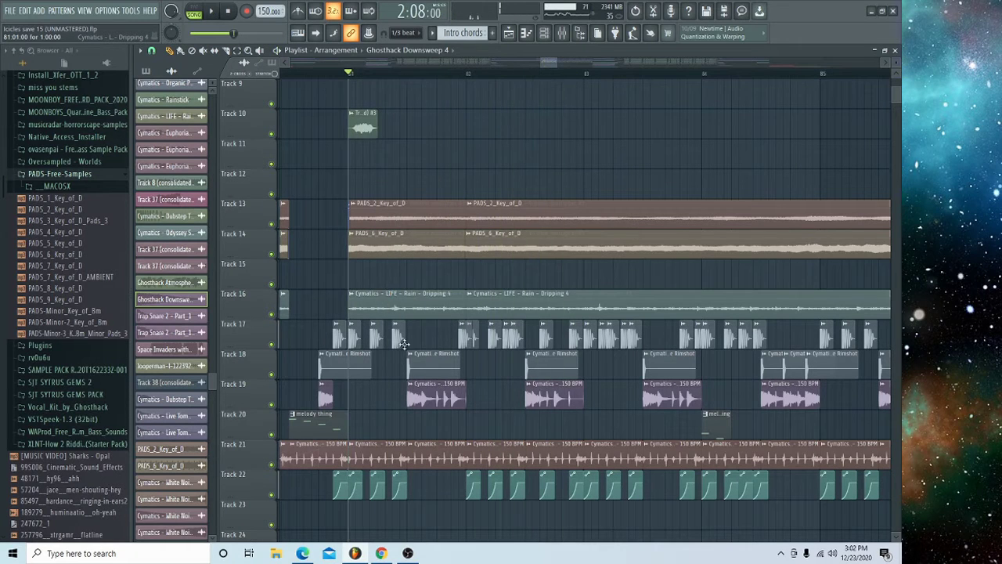
Step: Solo the Perc Loop 9 clips on Track 19 and play them repeatedly from the clip in the middle of bar 81
{"action": "scroll", "coordinate": [409, 82], "scroll_direction": "up", "scroll_amount": 4}
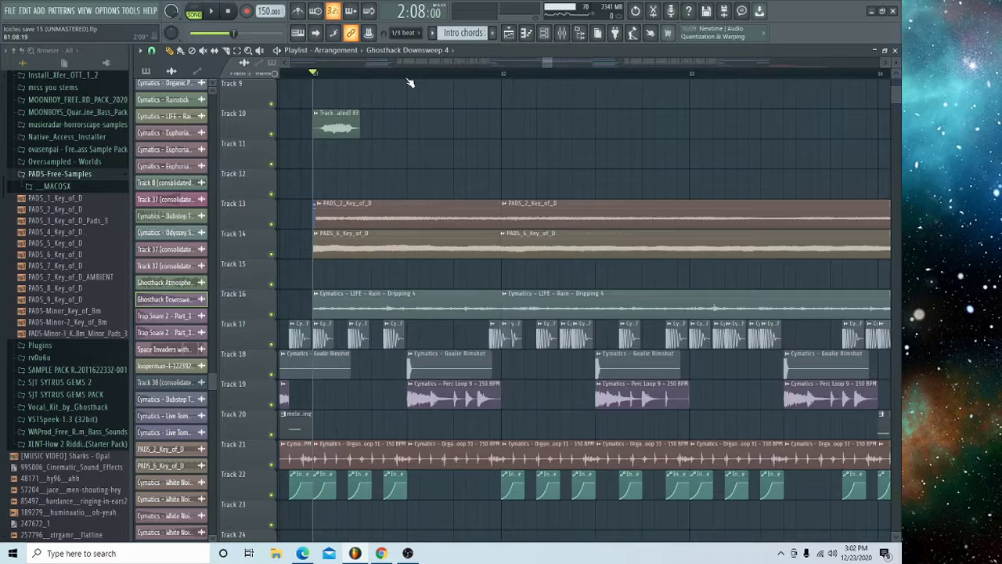
{"action": "right_click", "coordinate": [272, 407]}
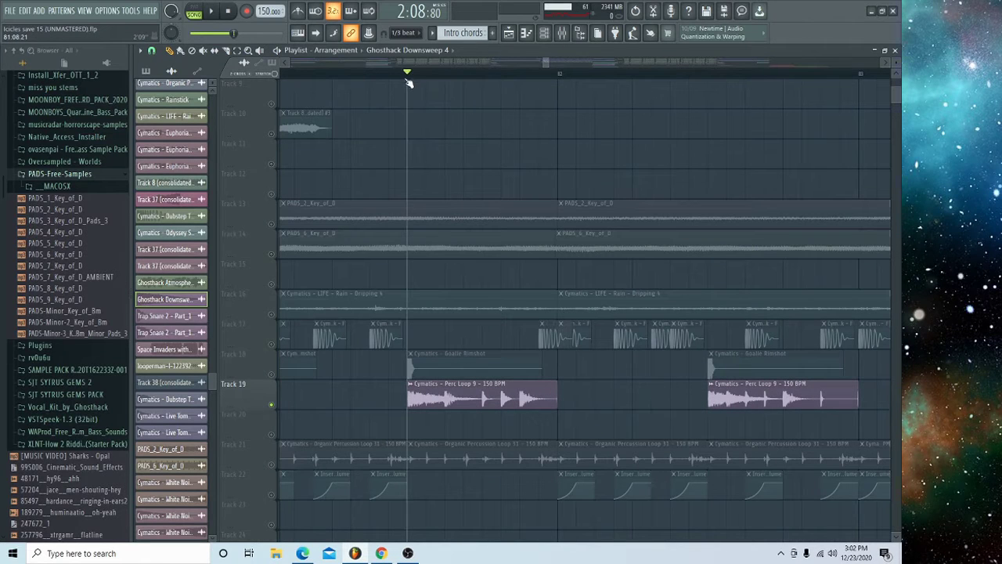
{"action": "key", "text": "space"}
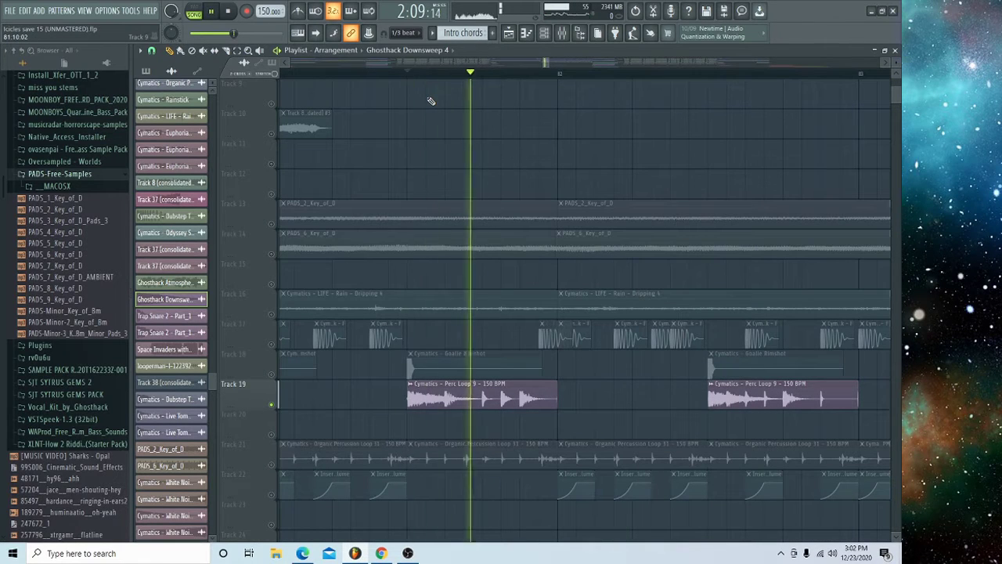
{"action": "key", "text": "space"}
{"action": "key", "text": "space"}
{"action": "key", "text": "space"}
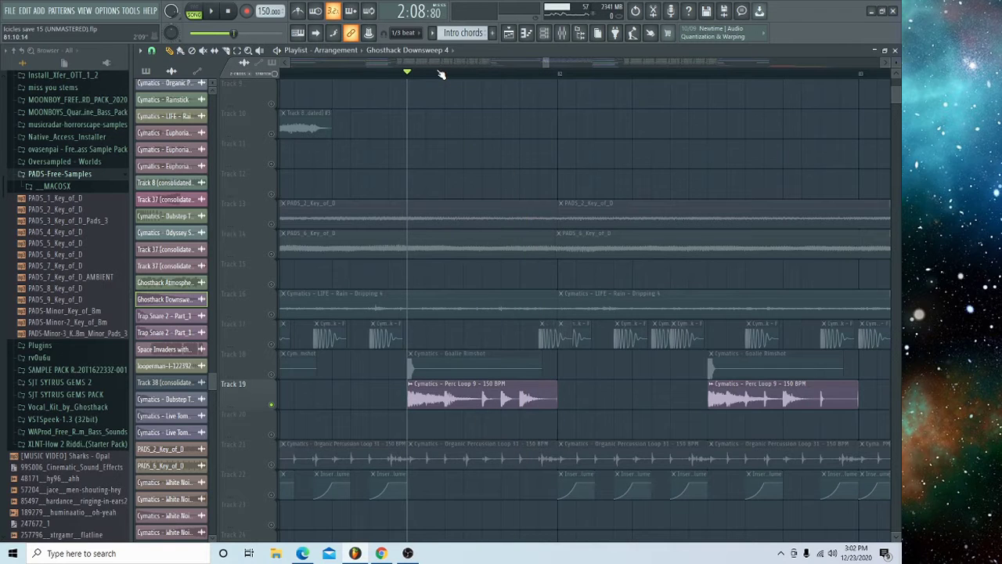
{"action": "scroll", "coordinate": [440, 73], "scroll_direction": "down", "scroll_amount": 2}
{"action": "key", "text": "space"}
{"action": "key", "text": "space"}
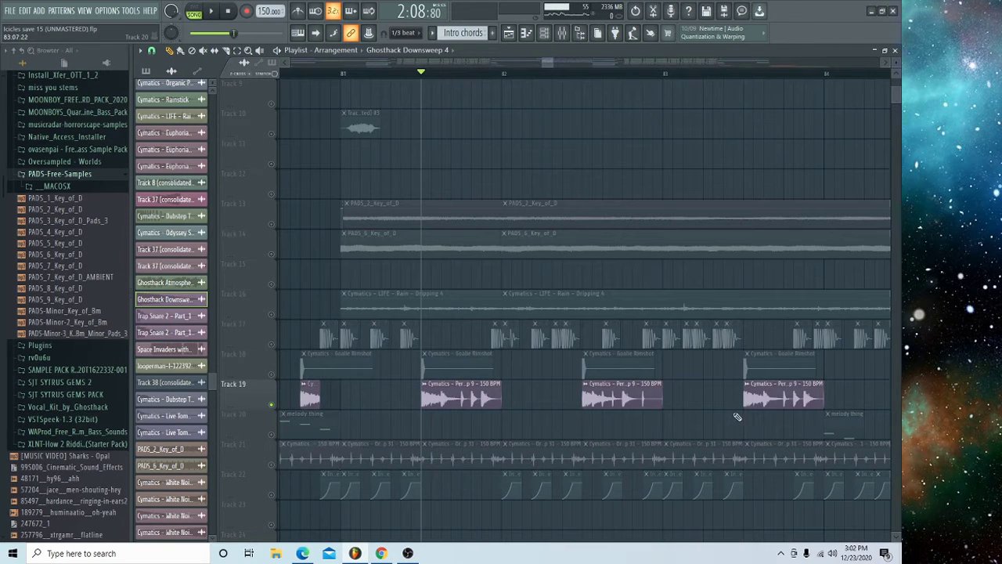
Step: Add the Goalie Rimshot on Track 18 to the soloed percussion loop and play both tracks together
{"action": "scroll", "coordinate": [550, 372], "scroll_direction": "down", "scroll_amount": 2}
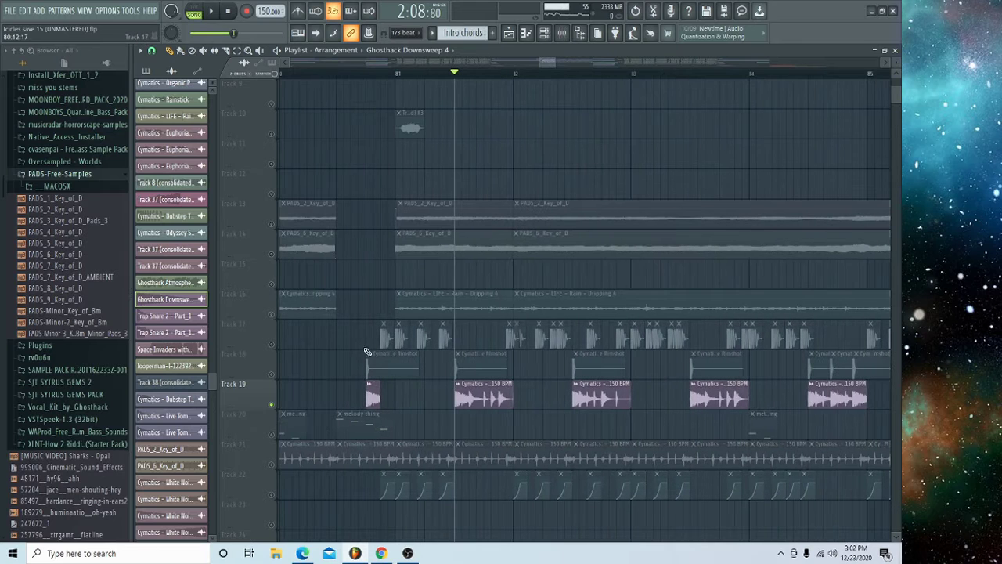
{"action": "left_click", "coordinate": [270, 374]}
{"action": "key", "text": "space"}
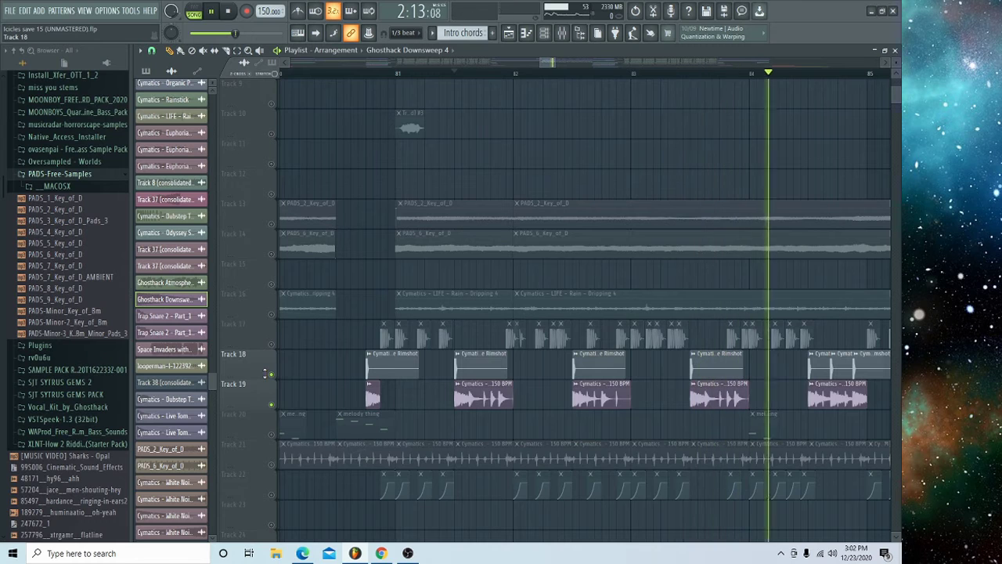
{"action": "key", "text": "space"}
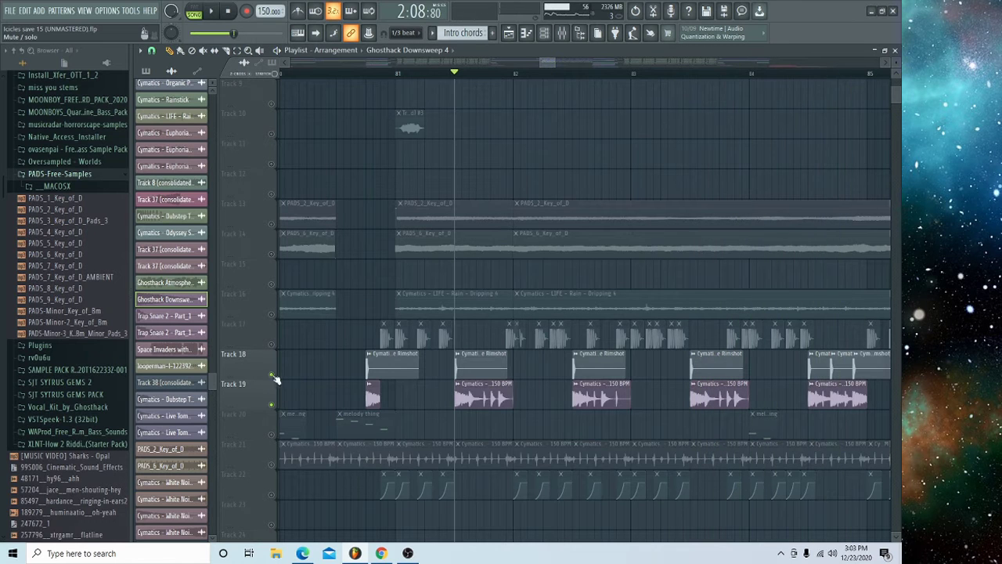
Step: Solo the Organic Percussion Loop on Track 21, play it from bar 81 and restore all tracks
{"action": "scroll", "coordinate": [335, 338], "scroll_direction": "down", "scroll_amount": 3}
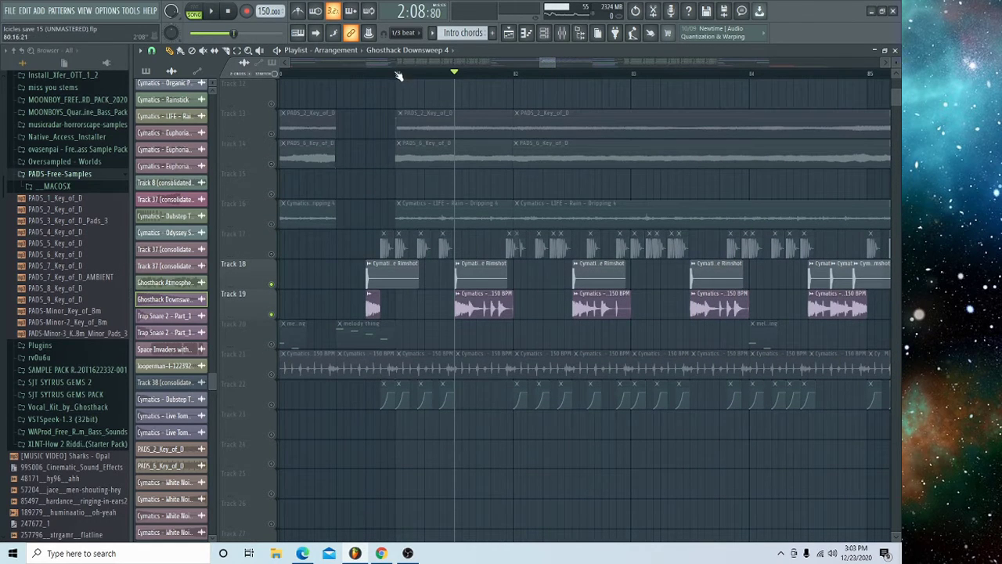
{"action": "right_click", "coordinate": [272, 374]}
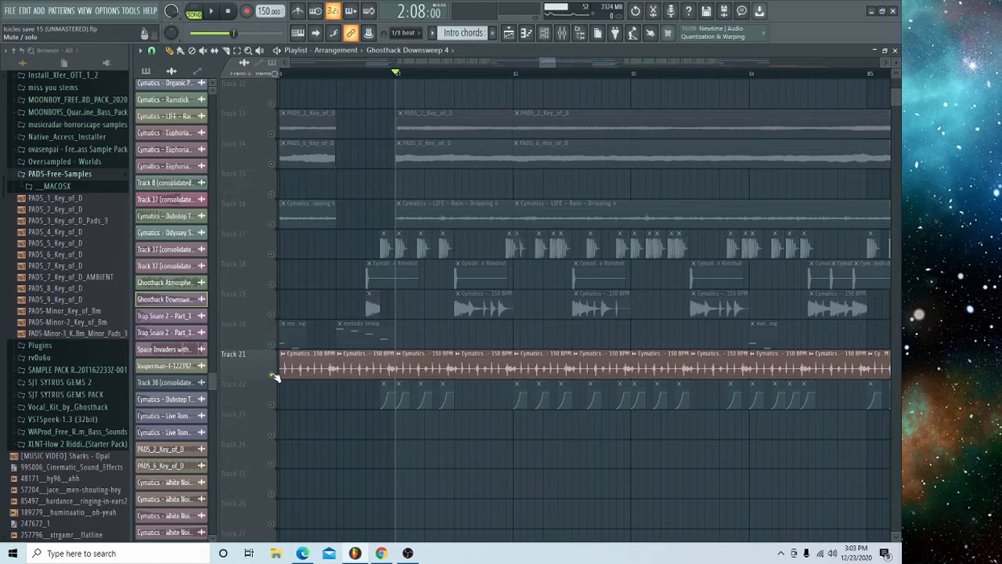
{"action": "key", "text": "space"}
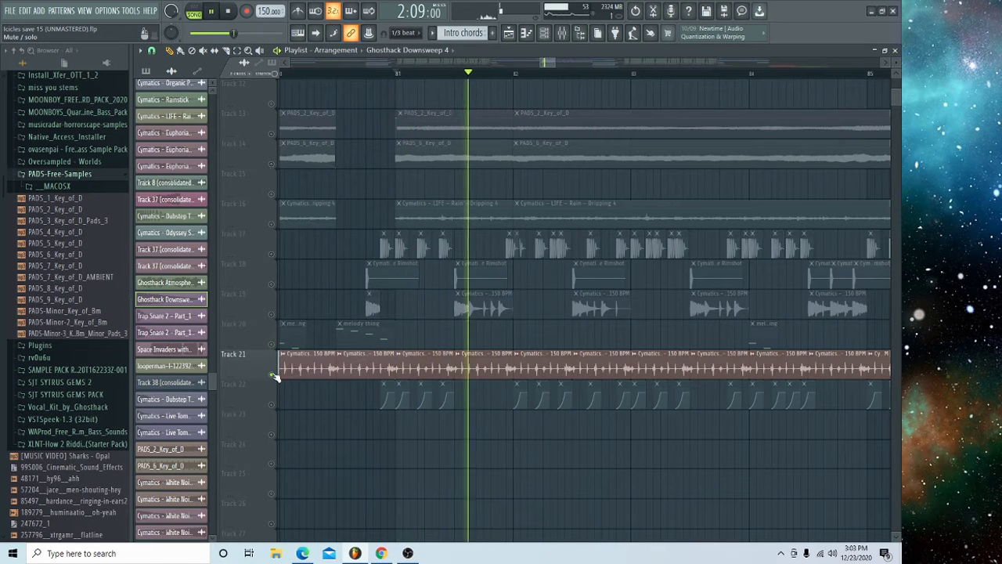
{"action": "key", "text": "space"}
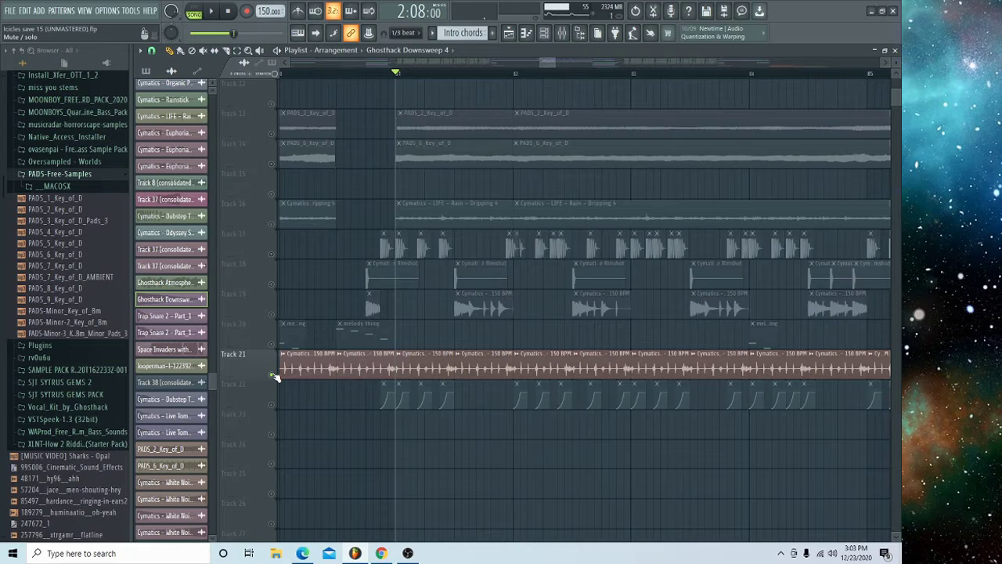
{"action": "right_click", "coordinate": [274, 376]}
Step: Solo Tracks 17 to 22, play them from bar 81, add the rain on Track 16, and restore all tracks
{"action": "right_click", "coordinate": [272, 405]}
{"action": "left_click", "coordinate": [272, 375]}
{"action": "left_click", "coordinate": [272, 314]}
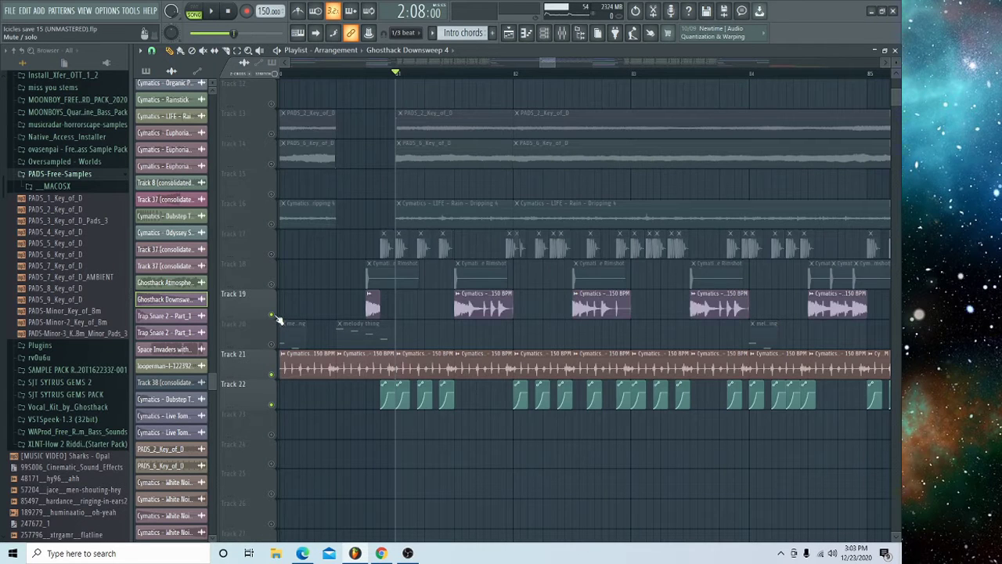
{"action": "left_click", "coordinate": [271, 284]}
{"action": "left_click", "coordinate": [271, 343]}
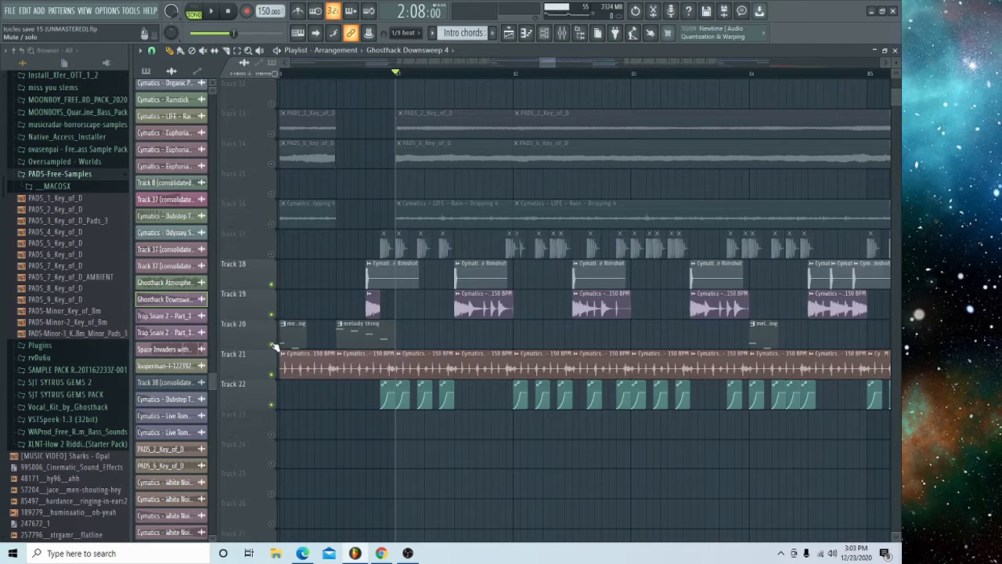
{"action": "left_click", "coordinate": [272, 256]}
{"action": "key", "text": "space"}
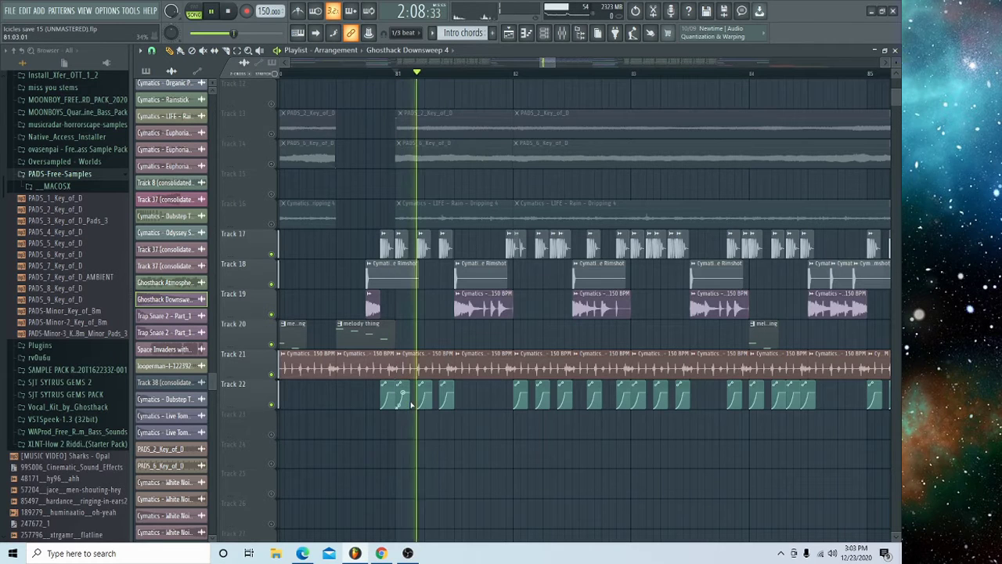
{"action": "left_click", "coordinate": [272, 224]}
{"action": "key", "text": "space"}
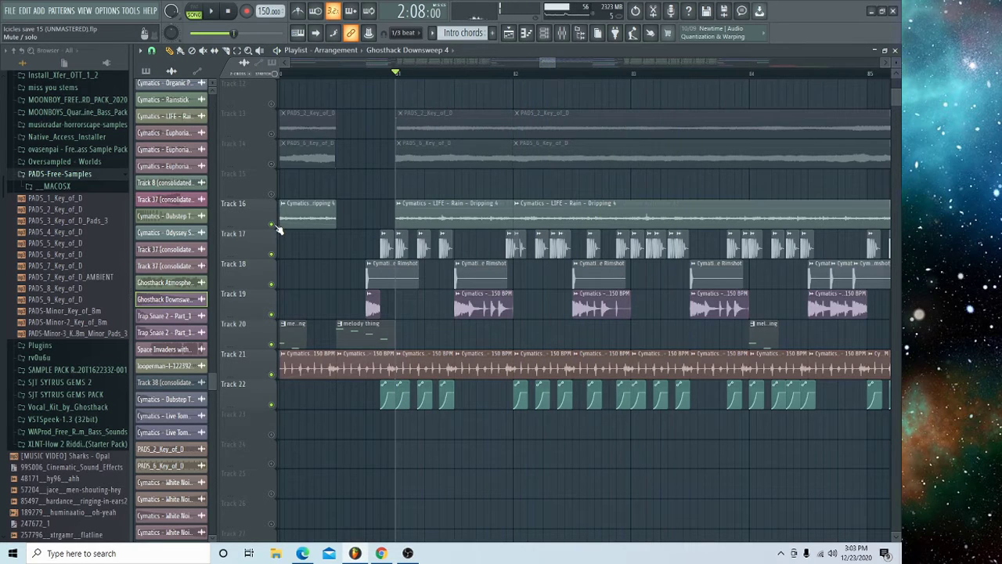
{"action": "right_click", "coordinate": [273, 224]}
Step: Play the break from the middle of bar 80 with all tracks on and look over the arrangement up to the second drop
{"action": "scroll", "coordinate": [415, 74], "scroll_direction": "down", "scroll_amount": 3}
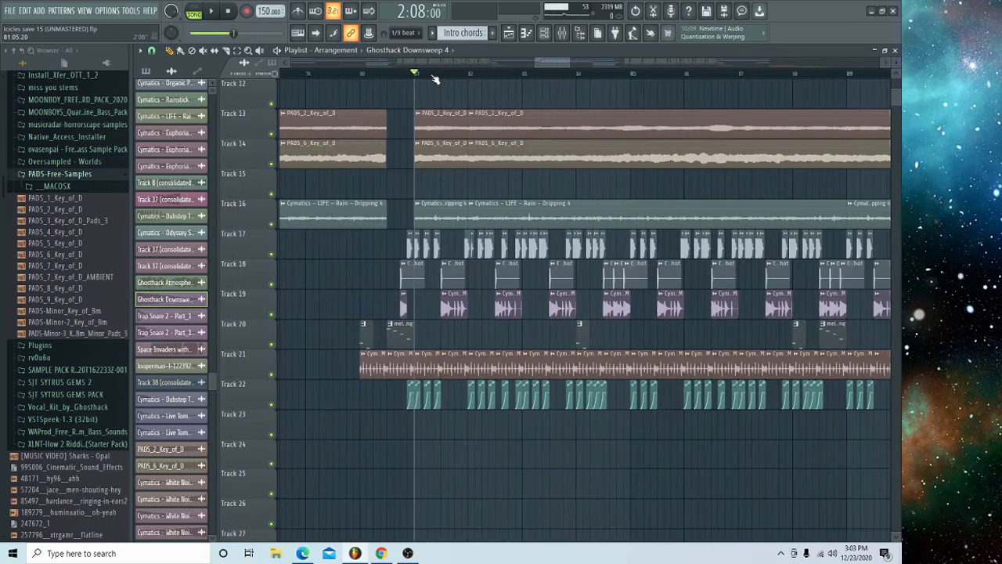
{"action": "left_click", "coordinate": [397, 74]}
{"action": "key", "text": "space"}
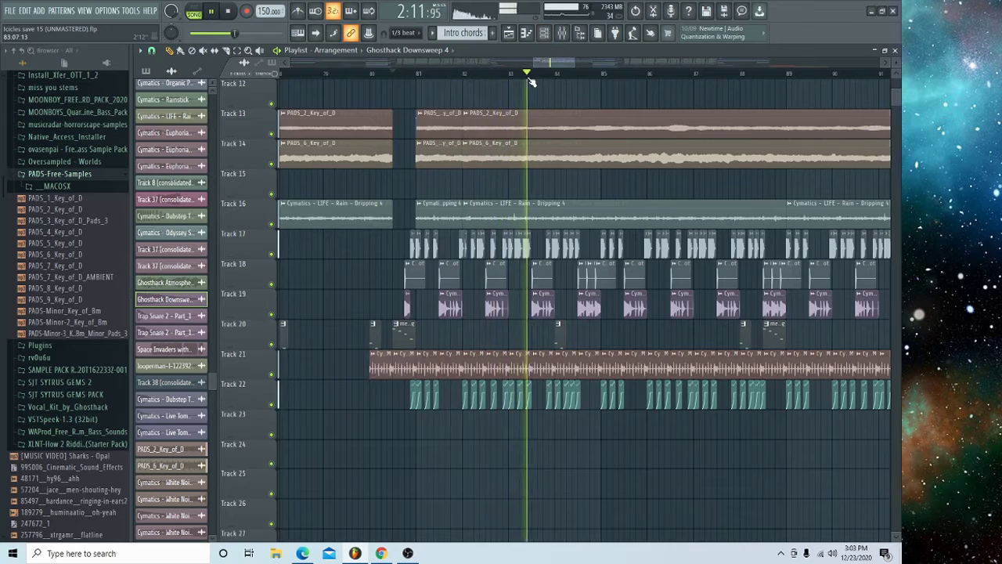
{"action": "scroll", "coordinate": [531, 78], "scroll_direction": "down", "scroll_amount": 5}
{"action": "scroll", "coordinate": [532, 78], "scroll_direction": "down", "scroll_amount": 1}
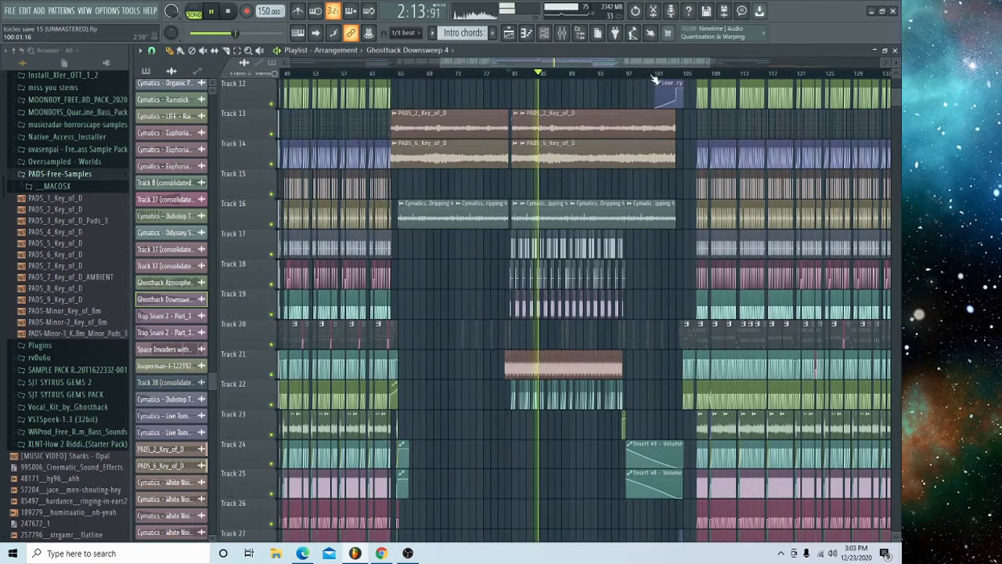
{"action": "scroll", "coordinate": [671, 75], "scroll_direction": "up", "scroll_amount": 2}
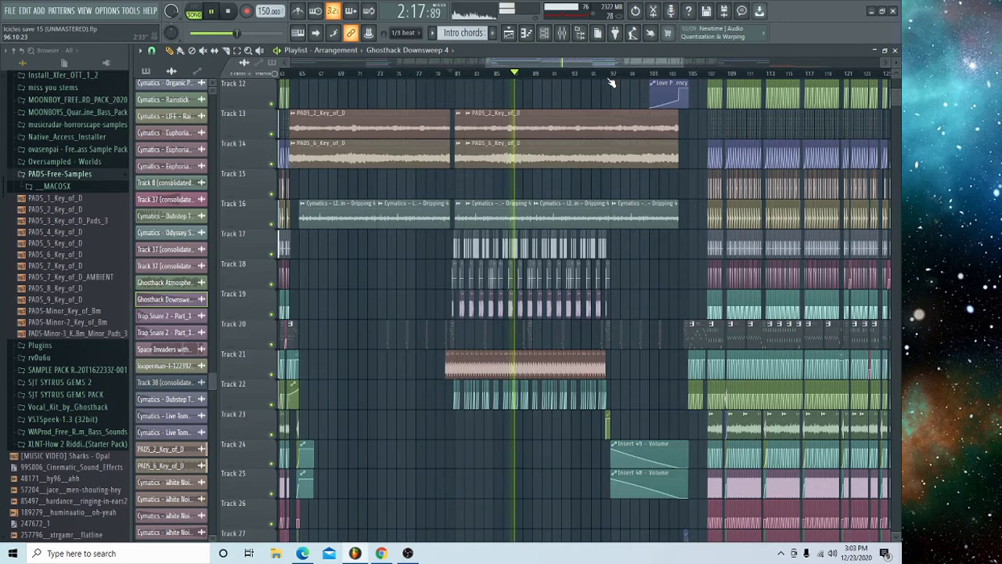
Step: Move the playhead to bar 96 and on to the end of the second build-up at bar 104
{"action": "scroll", "coordinate": [615, 83], "scroll_direction": "up", "scroll_amount": 2}
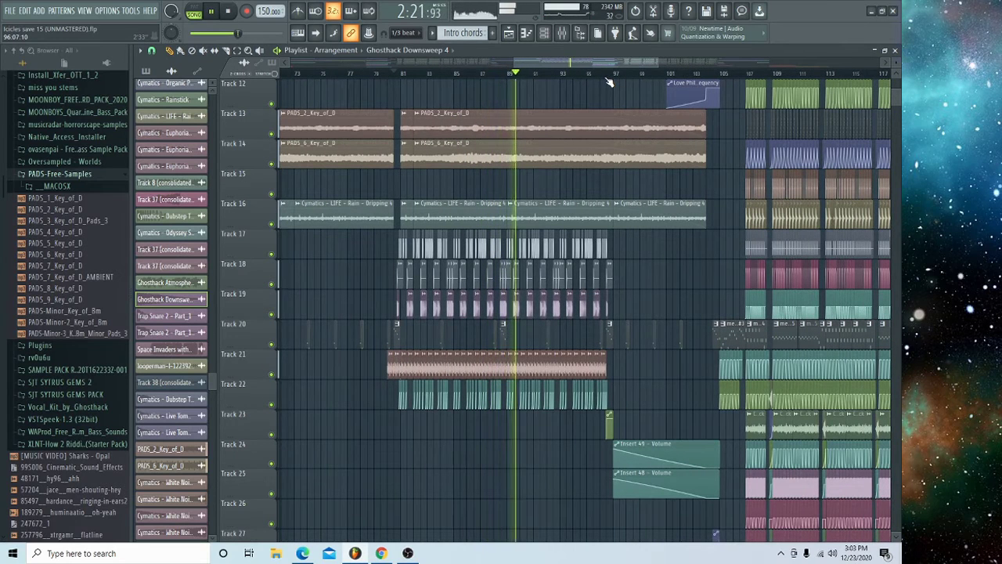
{"action": "left_click", "coordinate": [605, 80]}
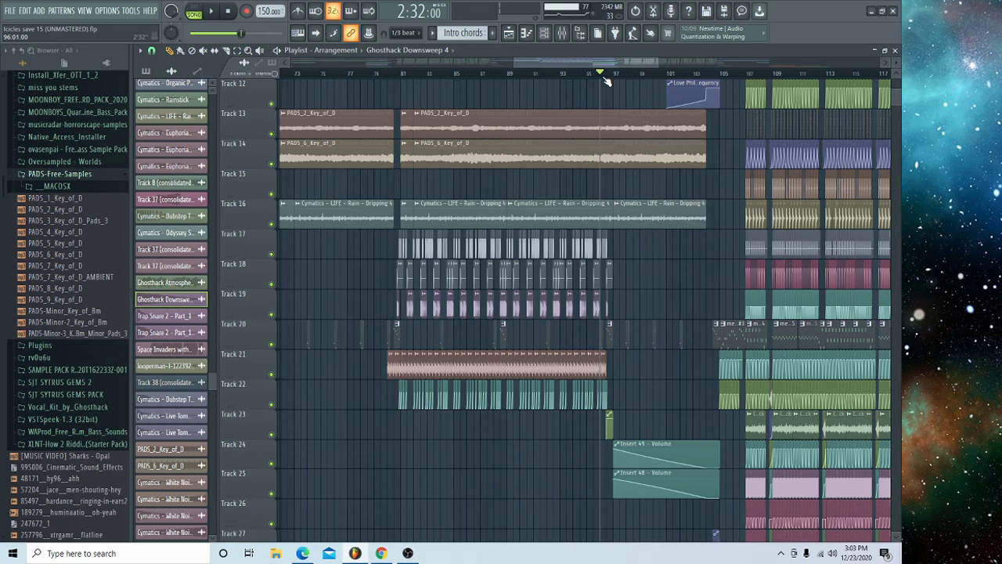
{"action": "scroll", "coordinate": [644, 73], "scroll_direction": "up", "scroll_amount": 4}
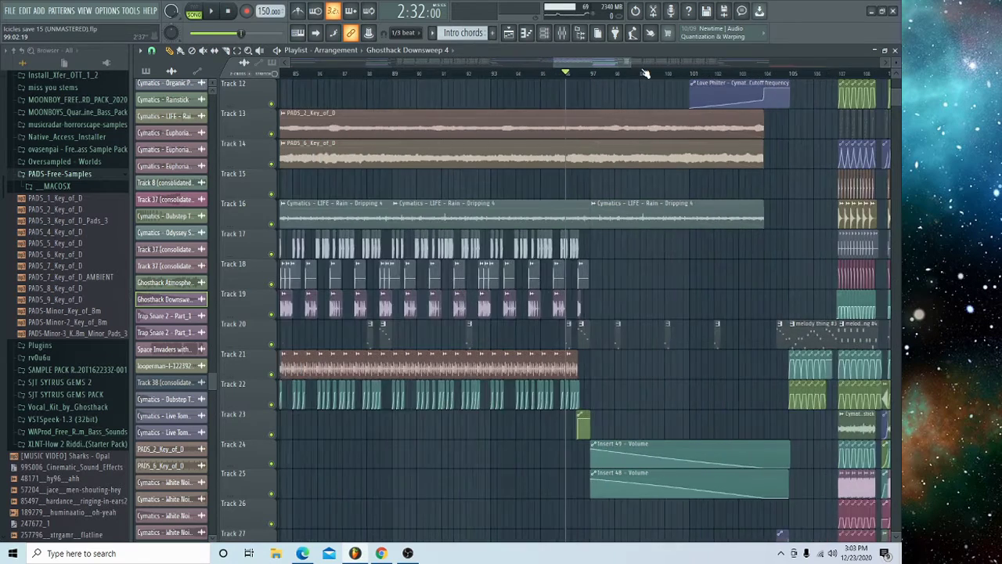
{"action": "left_click", "coordinate": [556, 76]}
{"action": "scroll", "coordinate": [556, 76], "scroll_direction": "right", "scroll_amount": 4}
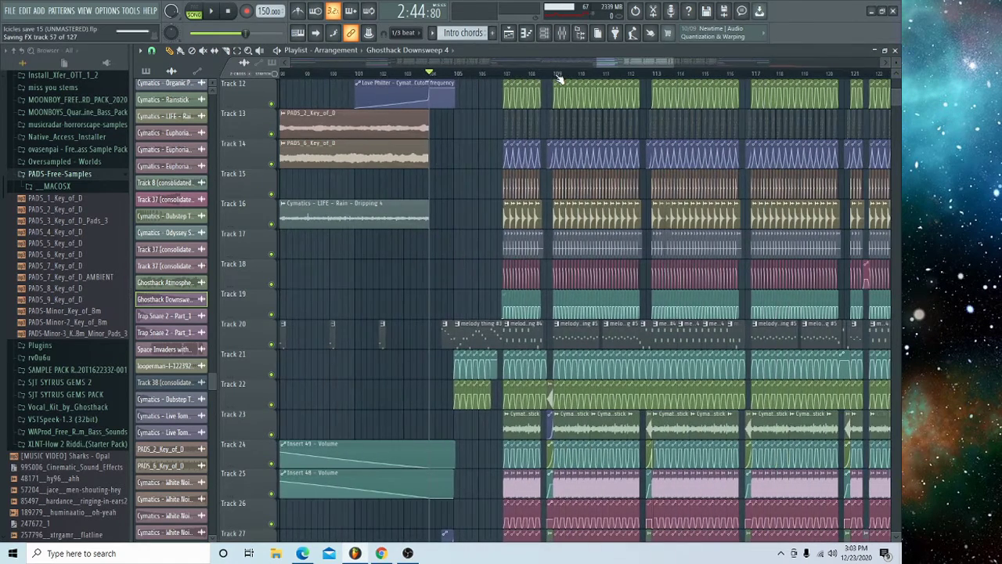
Step: Play the melody lead-in to the second drop from bar 105
{"action": "scroll", "coordinate": [560, 78], "scroll_direction": "up", "scroll_amount": 3}
{"action": "scroll", "coordinate": [365, 99], "scroll_direction": "down", "scroll_amount": 1}
{"action": "left_click", "coordinate": [366, 80]}
{"action": "key", "text": "space"}
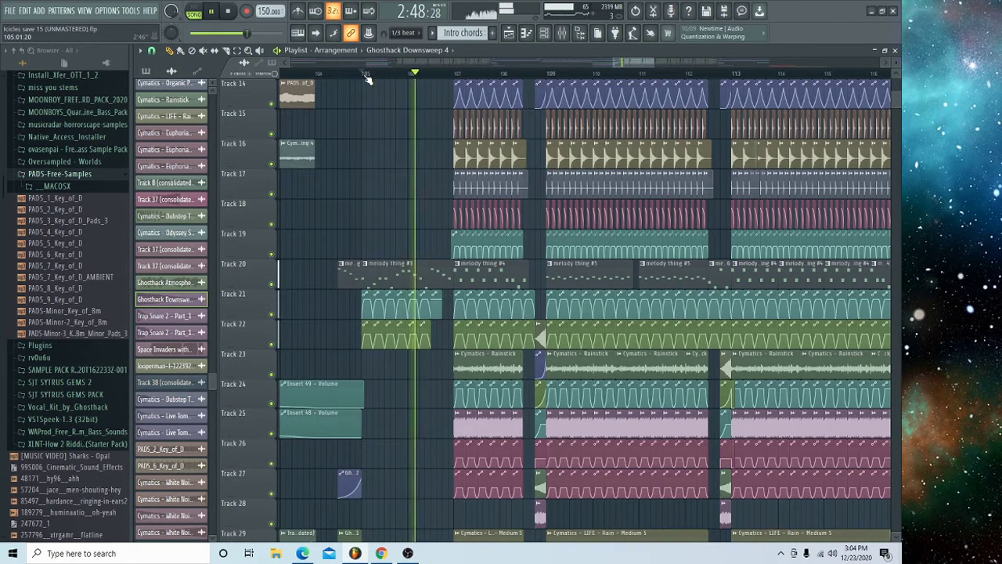
{"action": "key", "text": "space"}
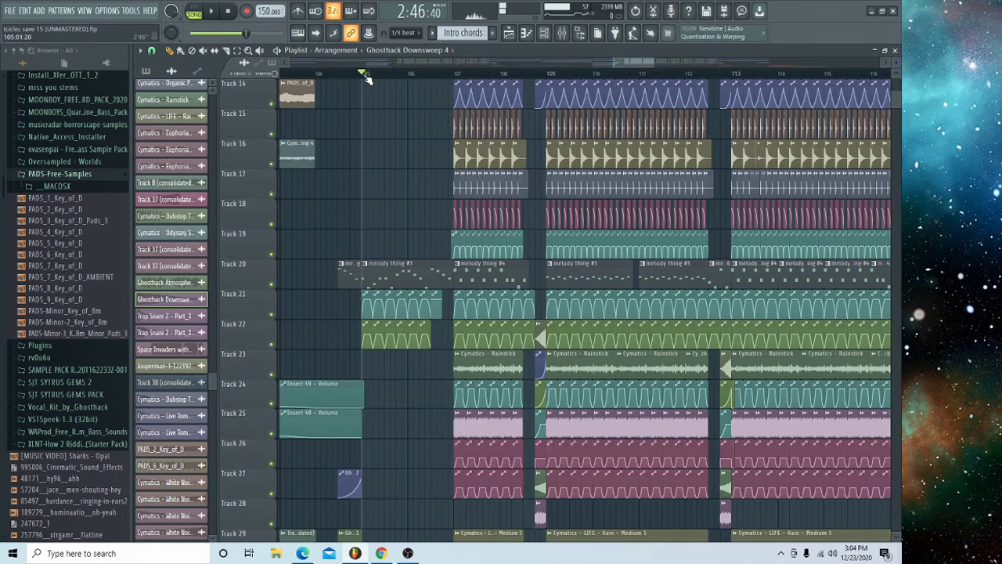
Step: Solo the melody on Track 20 with Tracks 21 and 22 and play them from bar 107
{"action": "left_click", "coordinate": [455, 74]}
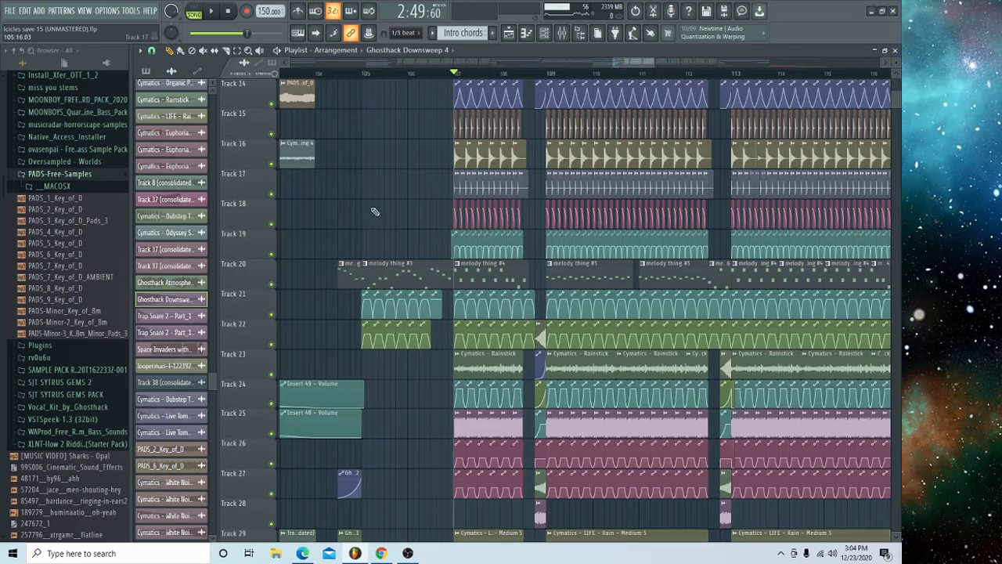
{"action": "right_click", "coordinate": [273, 285]}
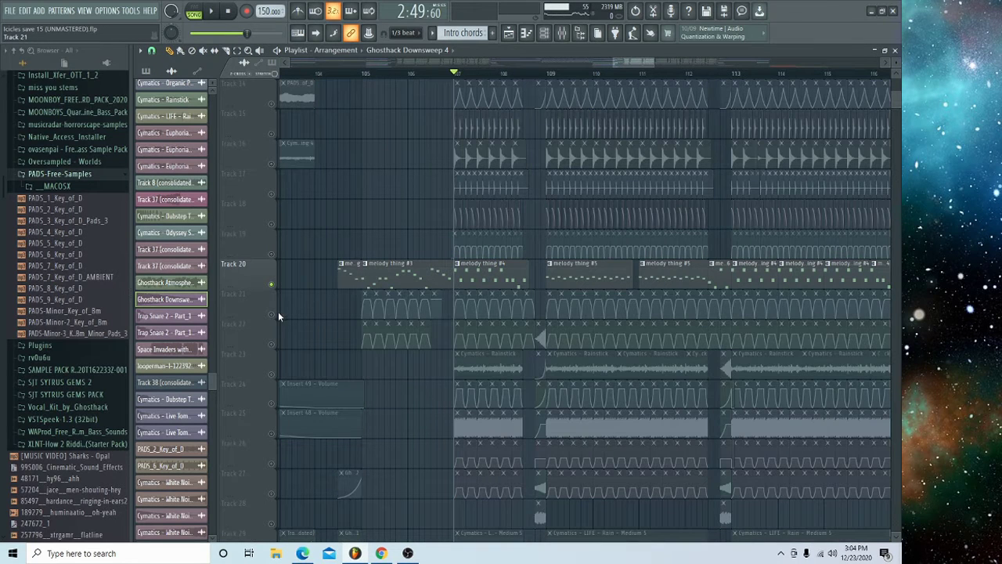
{"action": "left_click", "coordinate": [277, 313]}
{"action": "left_click", "coordinate": [278, 346]}
{"action": "key", "text": "space"}
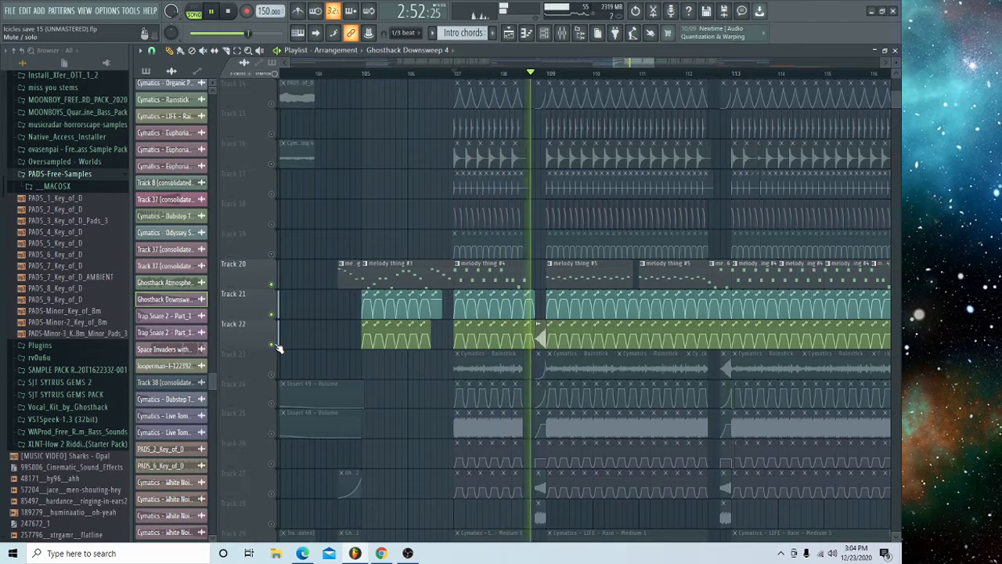
{"action": "key", "text": "space"}
Step: Restore all tracks and play the second drop from bar 107 and again from bar 109
{"action": "right_click", "coordinate": [278, 348]}
{"action": "key", "text": "space"}
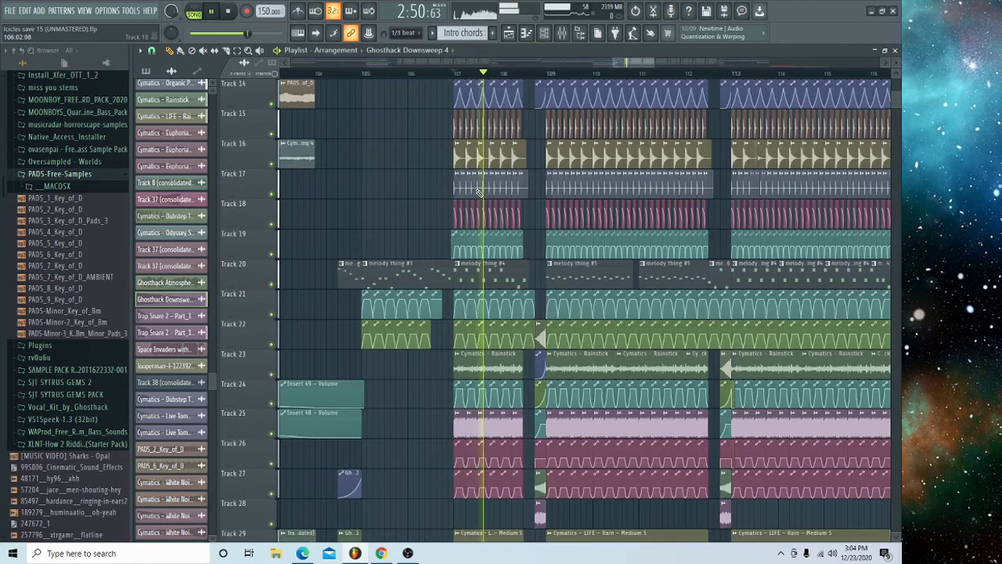
{"action": "key", "text": "space"}
{"action": "left_click", "coordinate": [548, 74]}
{"action": "key", "text": "space"}
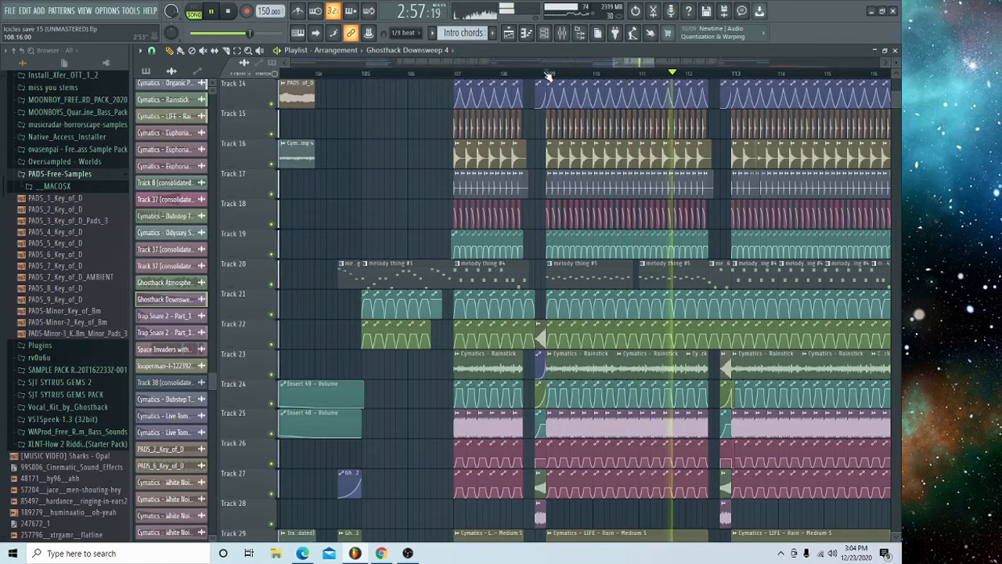
{"action": "key", "text": "space"}
Step: Play the second drop's fill from the middle of bar 121 with all tracks on
{"action": "scroll", "coordinate": [570, 47], "scroll_direction": "right", "scroll_amount": 6}
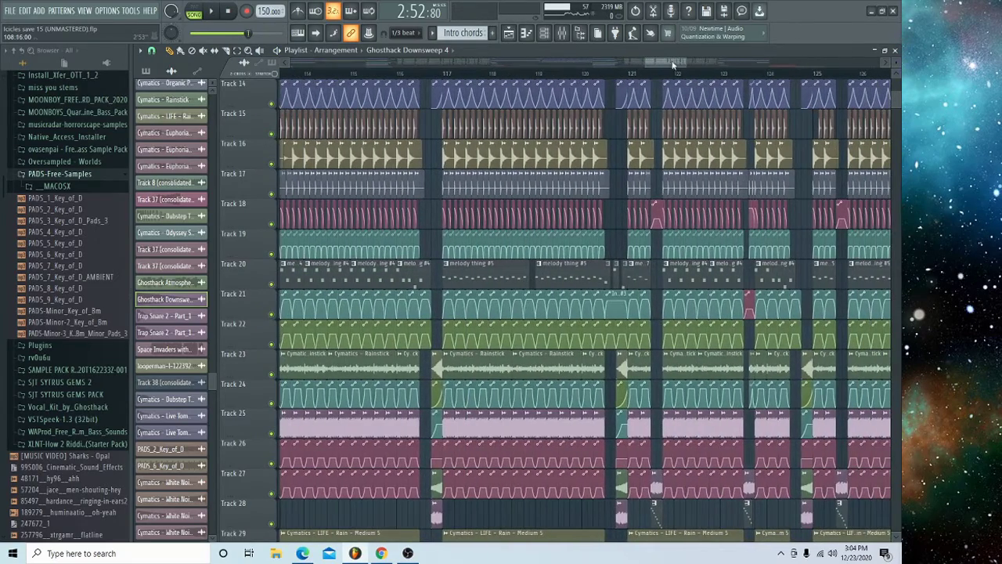
{"action": "left_click", "coordinate": [651, 76]}
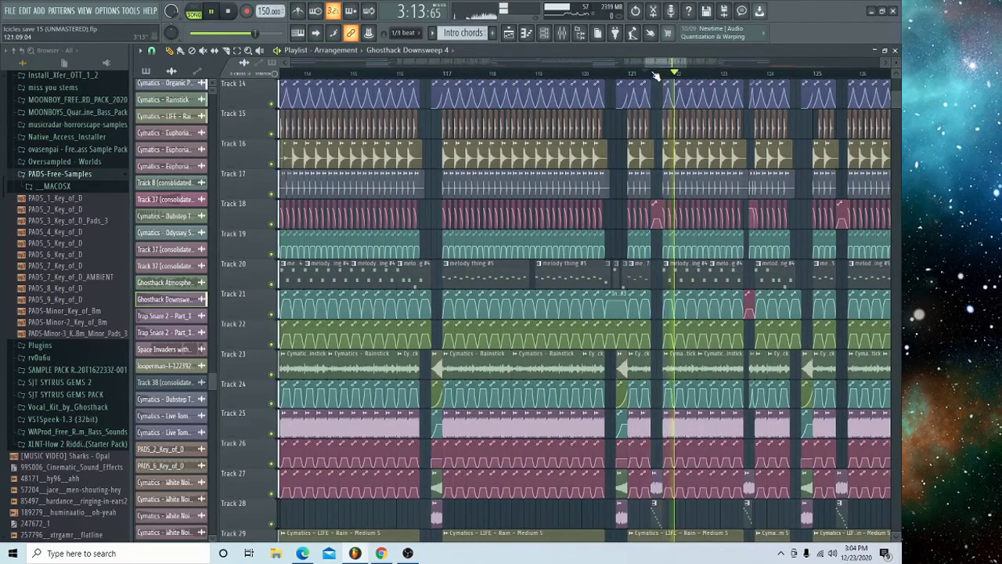
{"action": "scroll", "coordinate": [656, 76], "scroll_direction": "down", "scroll_amount": 10}
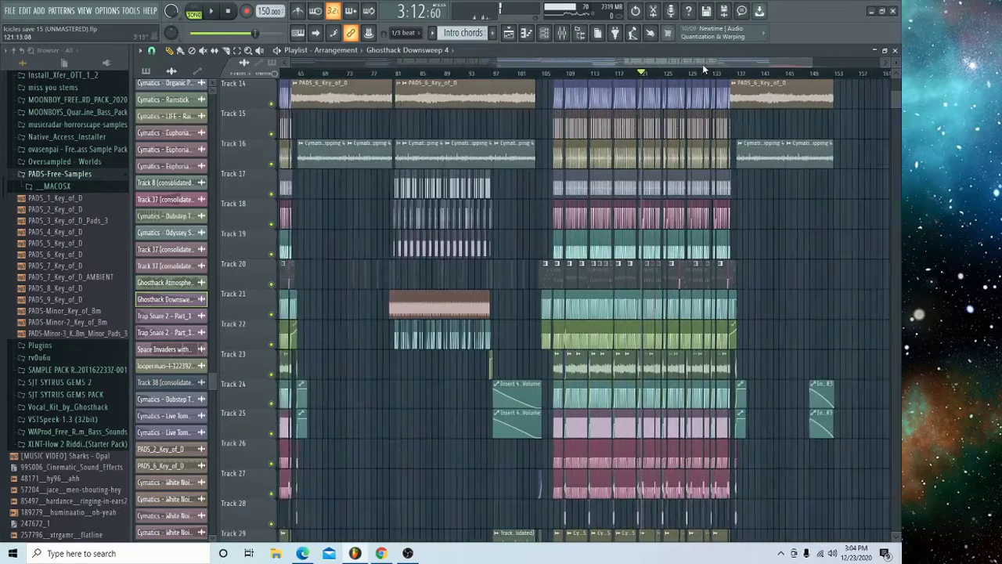
Step: Inspect the outro's volume and reverb automation on Tracks 41 to 46 and play the ending from bar 160
{"action": "scroll", "coordinate": [718, 79], "scroll_direction": "down", "scroll_amount": 3}
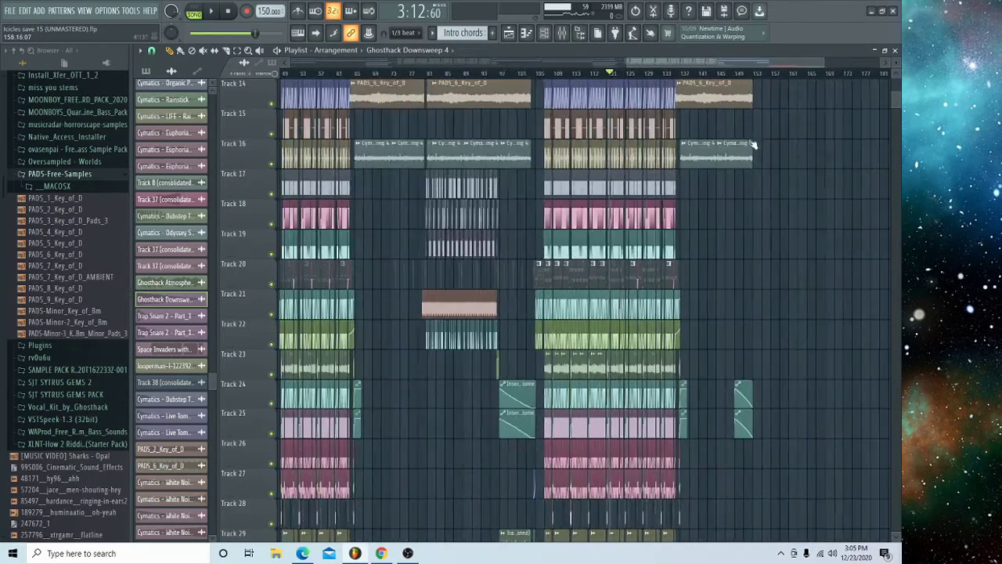
{"action": "scroll", "coordinate": [783, 81], "scroll_direction": "up", "scroll_amount": 6}
{"action": "scroll", "coordinate": [736, 121], "scroll_direction": "up", "scroll_amount": 2}
{"action": "scroll", "coordinate": [736, 121], "scroll_direction": "down", "scroll_amount": 6}
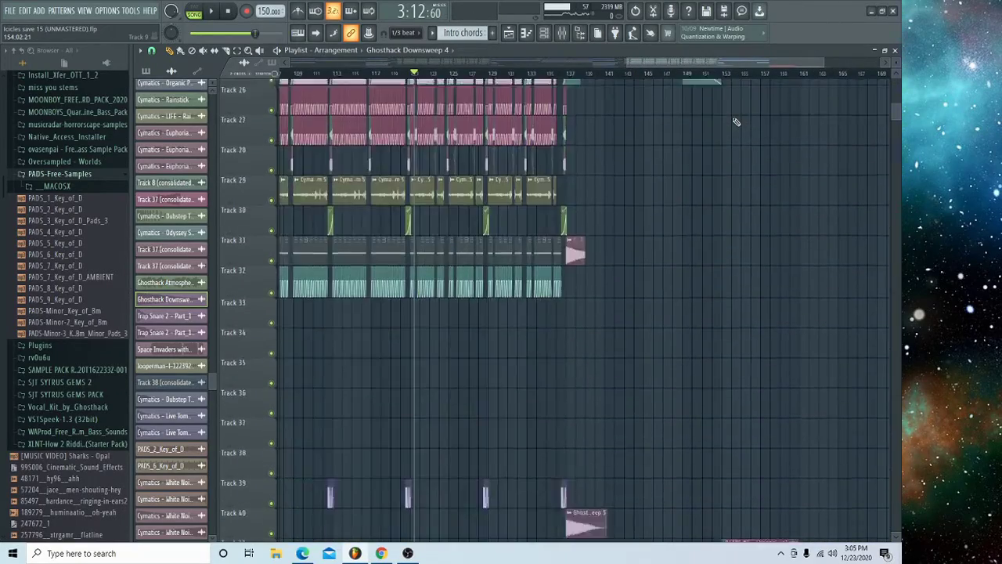
{"action": "scroll", "coordinate": [736, 122], "scroll_direction": "up", "scroll_amount": 4}
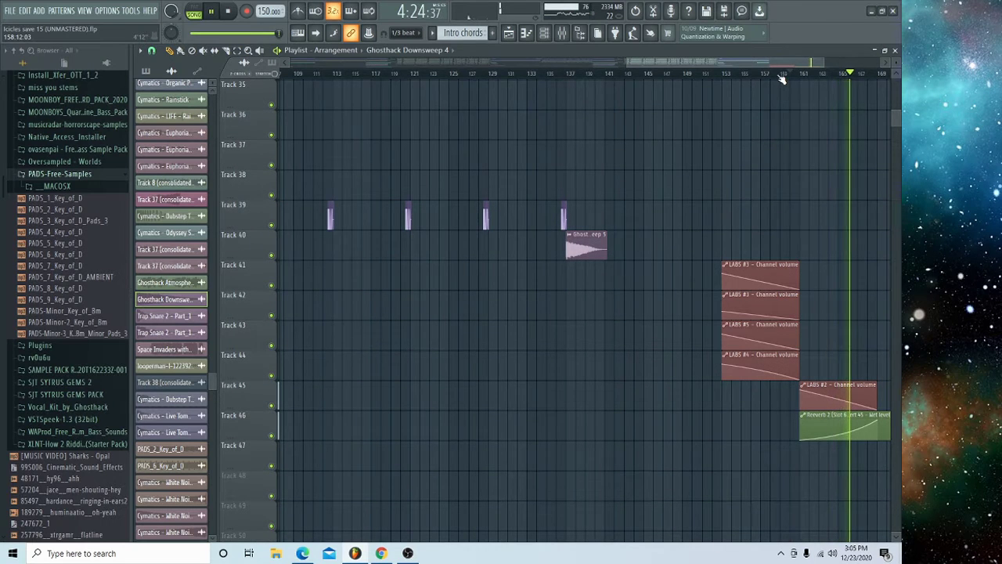
{"action": "scroll", "coordinate": [782, 79], "scroll_direction": "down", "scroll_amount": 5}
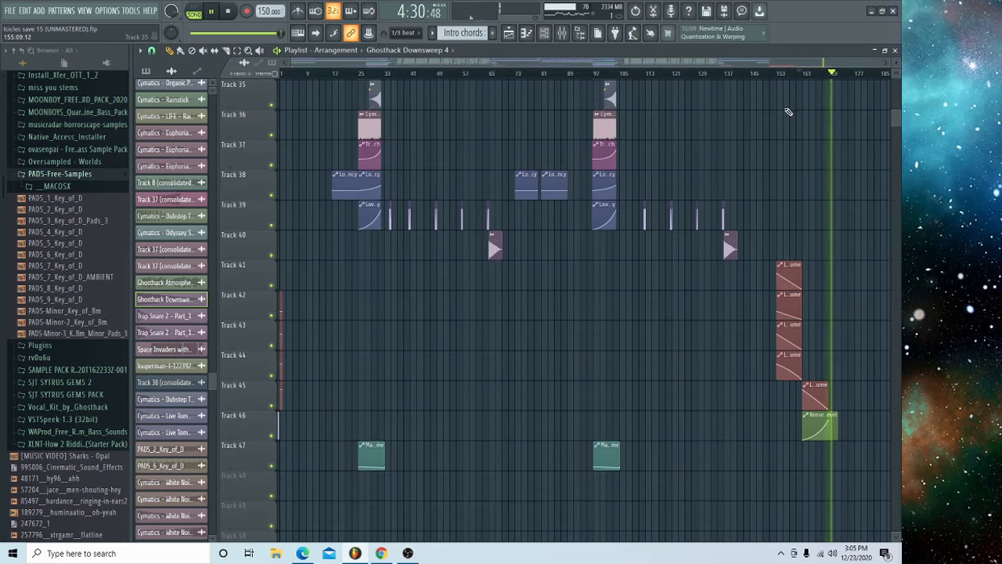
{"action": "key", "text": "space"}
Step: Look over the full arrangement from the lower automation tracks back up to Track 1
{"action": "scroll", "coordinate": [440, 161], "scroll_direction": "up", "scroll_amount": 8}
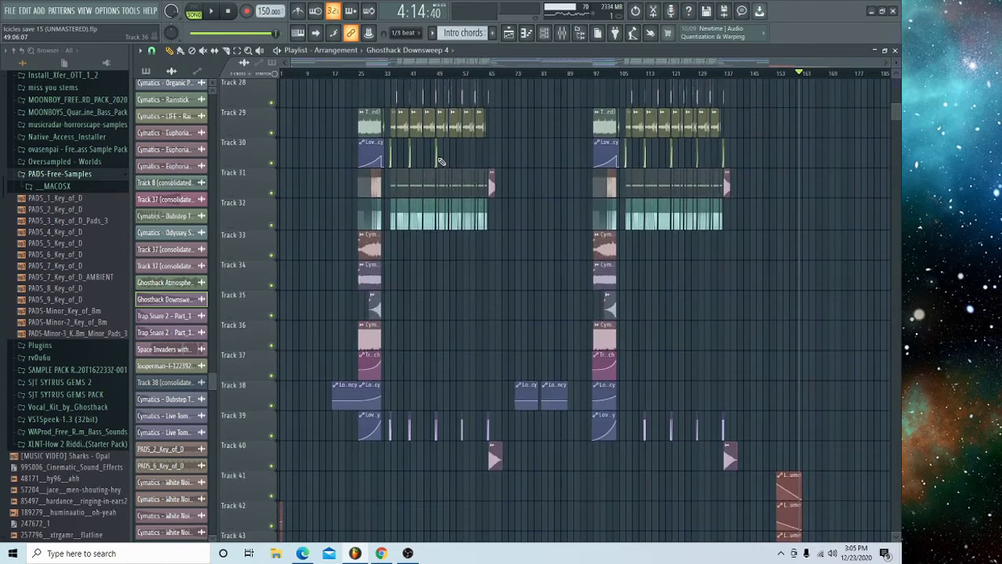
{"action": "scroll", "coordinate": [441, 161], "scroll_direction": "up", "scroll_amount": 9}
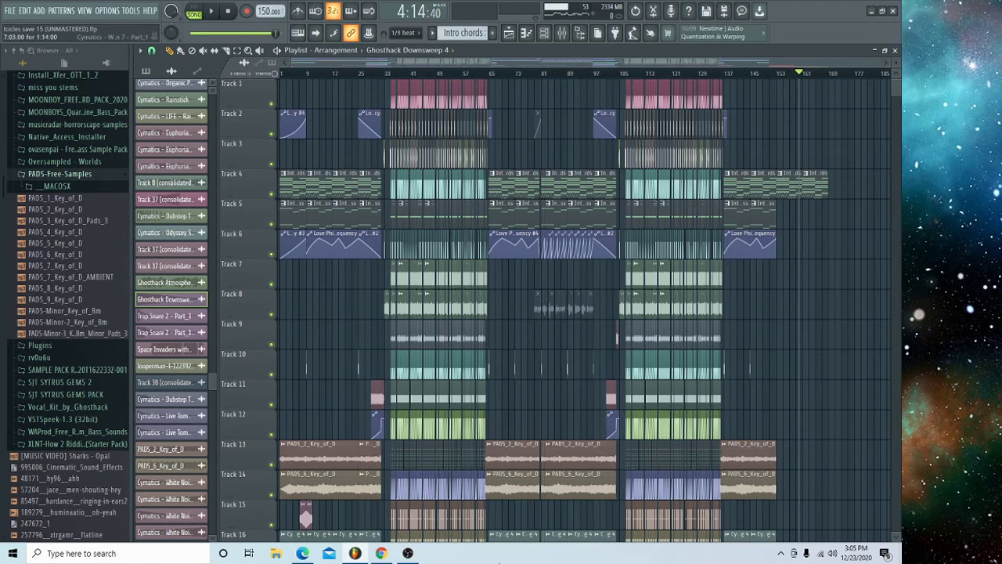
{"action": "left_click", "coordinate": [415, 554]}
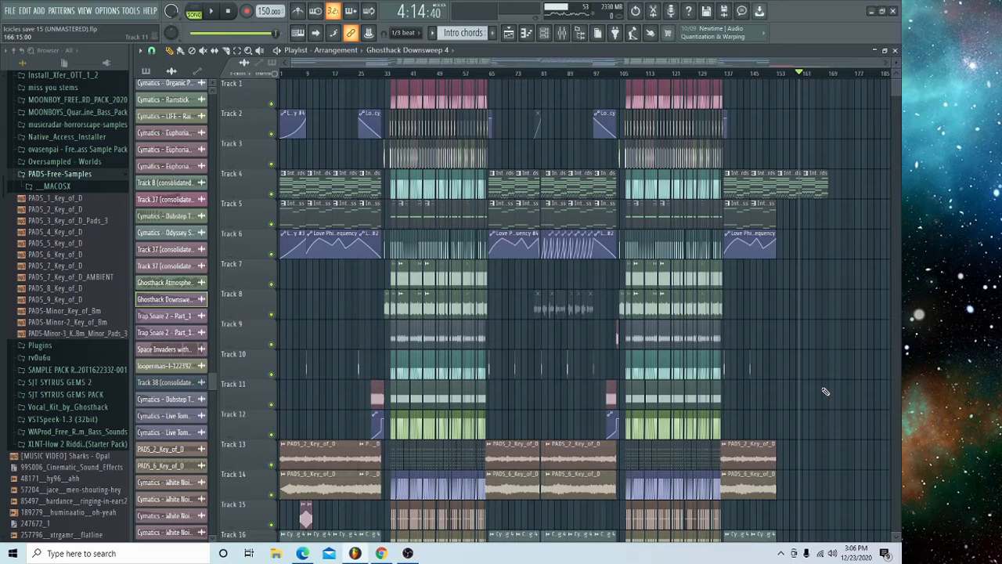